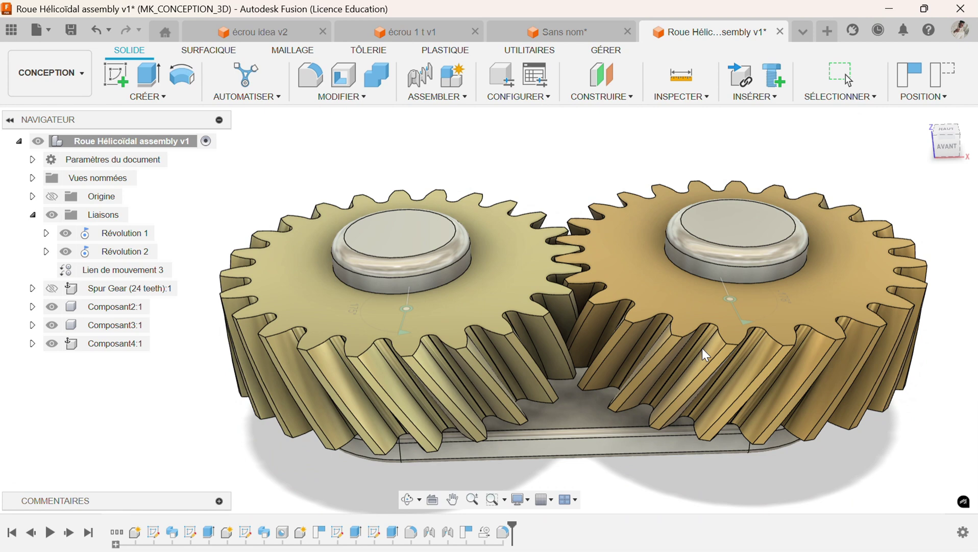
- Animate the joint relationships of Révolution 1 in the finished helical gear assembly
key("Escape")
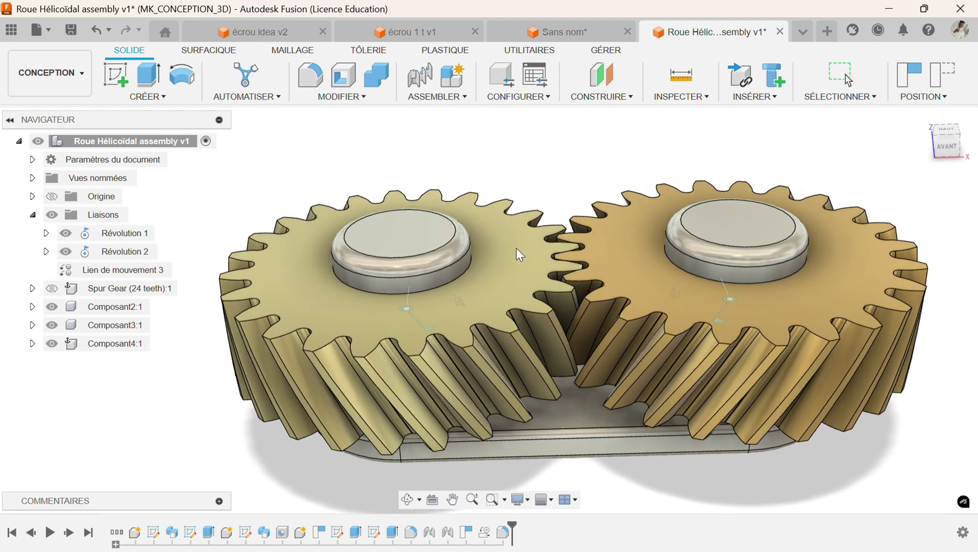
right_click(107, 233)
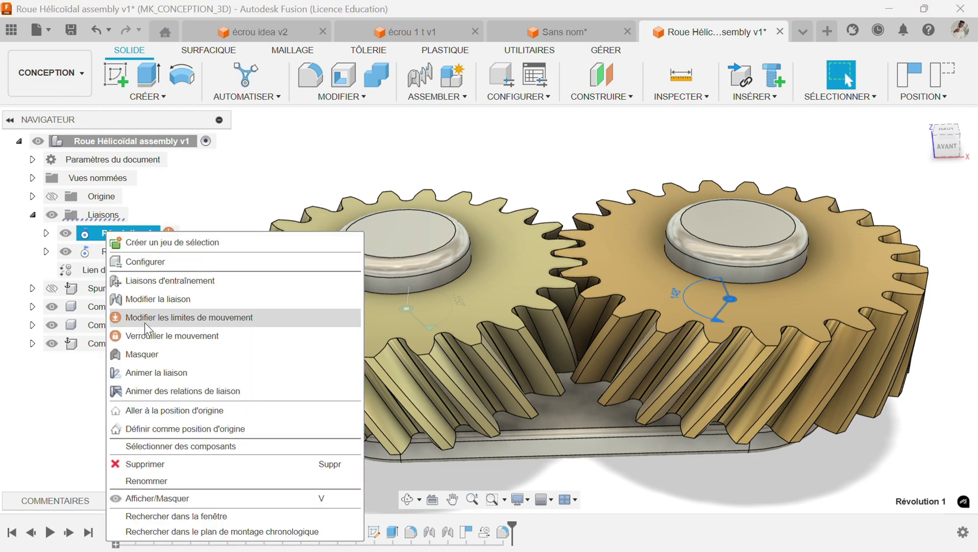
left_click(158, 391)
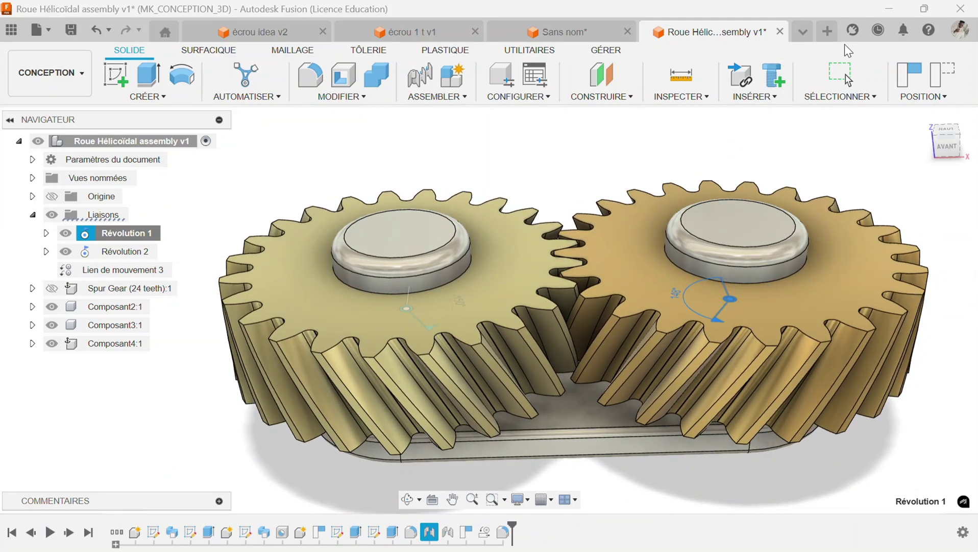
- Create a new design and run the Python version of the SpurGear sample script
left_click(826, 32)
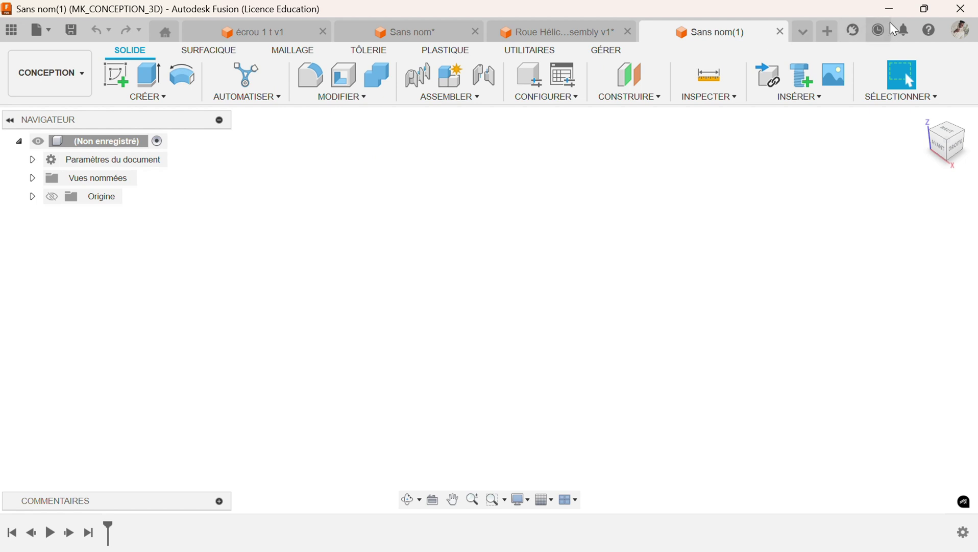
left_click(531, 59)
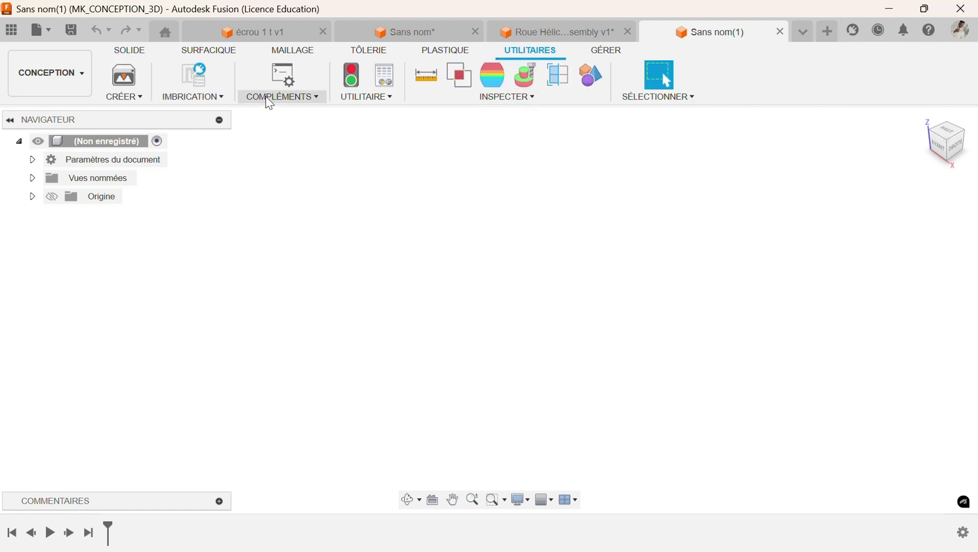
left_click(290, 83)
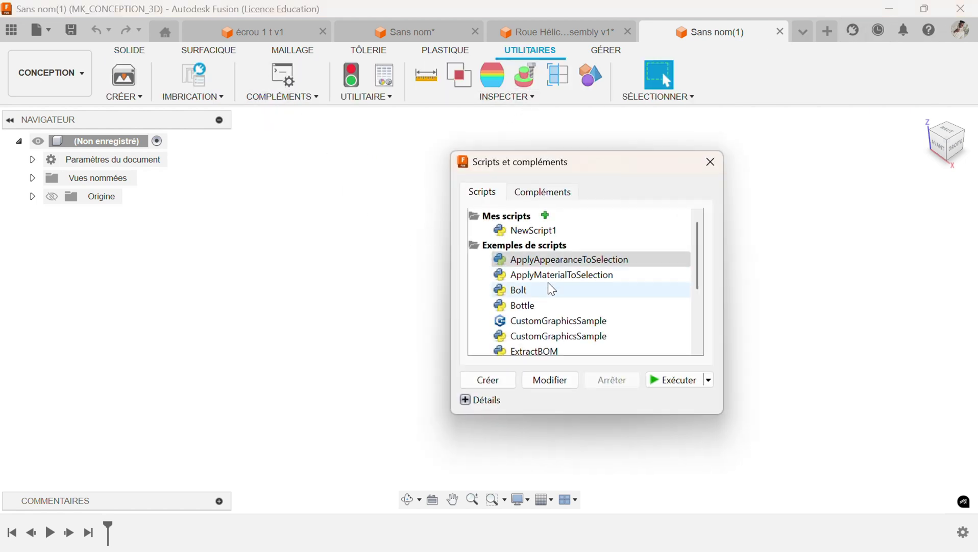
scroll(571, 304, "down", 3)
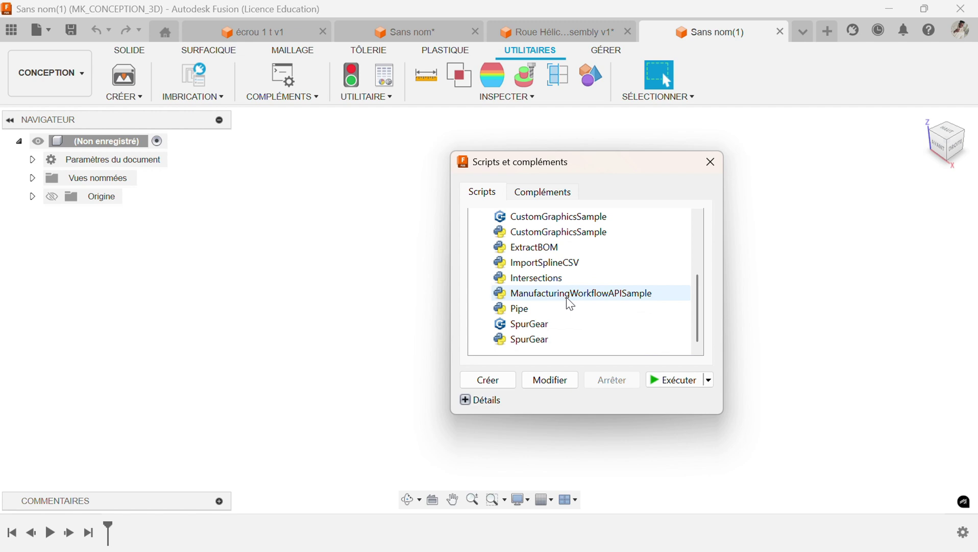
left_click(522, 343)
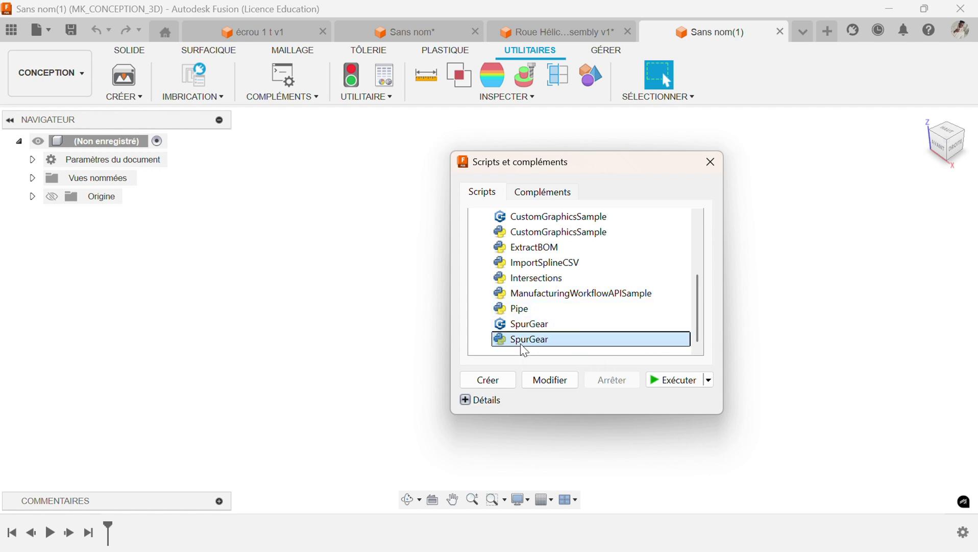
left_click(678, 388)
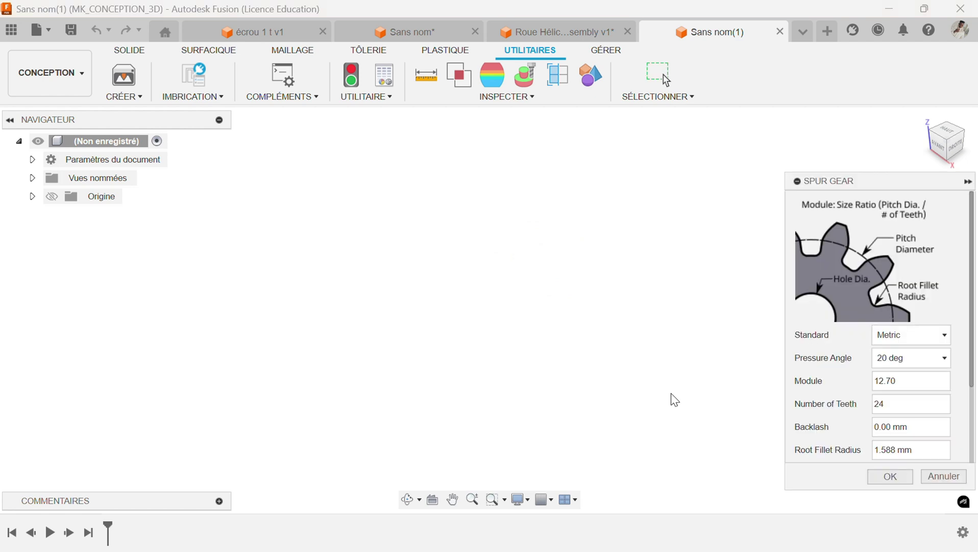
- Choose the Metric standard for the spur gear and set its module to 2
scroll(830, 311, "down", 3)
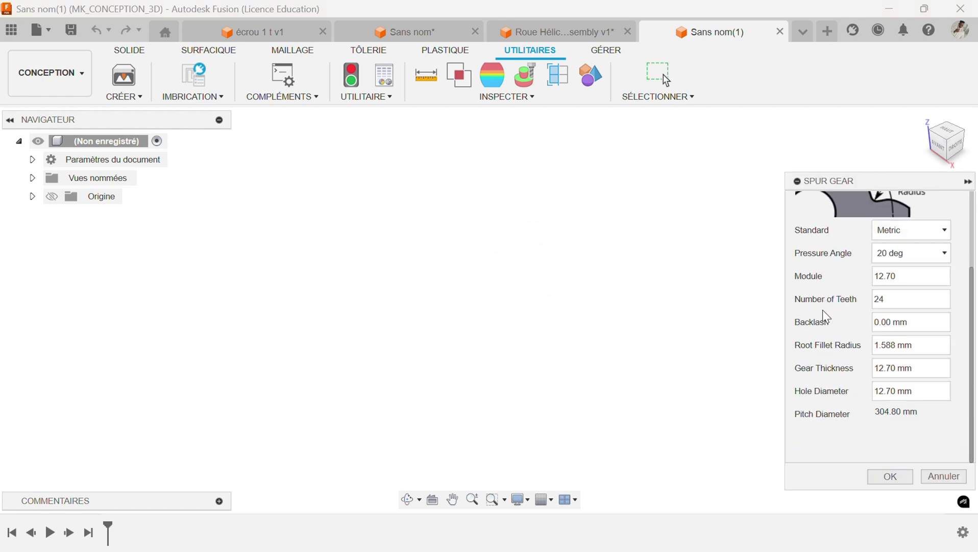
scroll(817, 314, "up", 1)
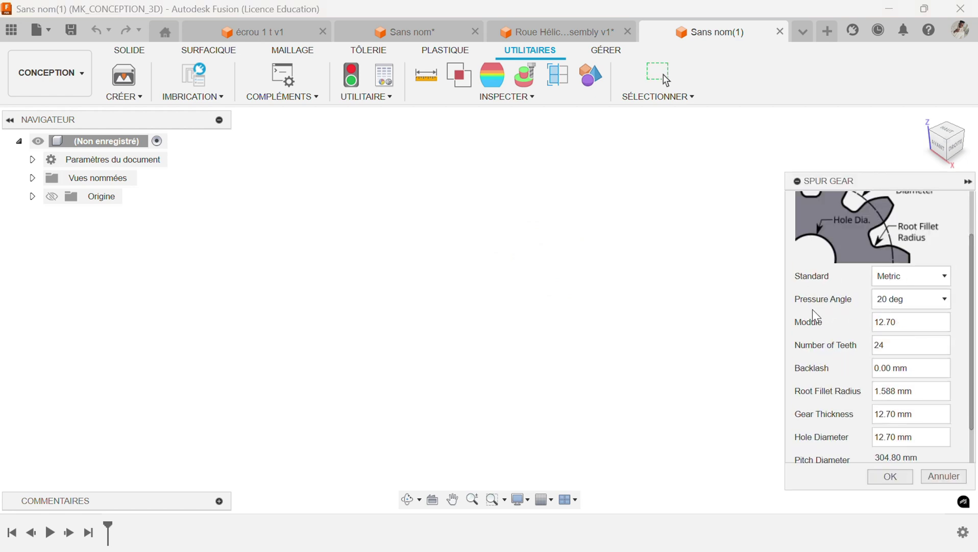
scroll(813, 287, "up", 1)
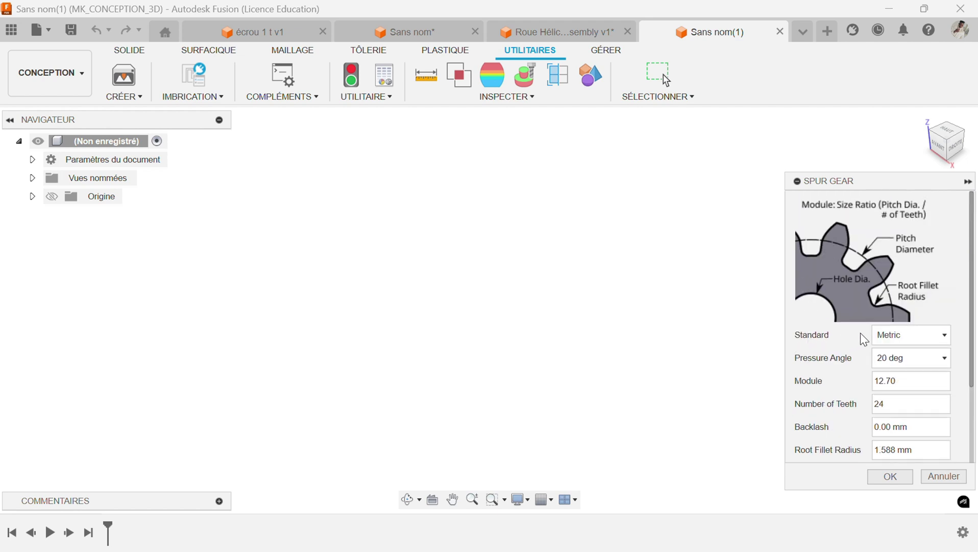
left_click(885, 334)
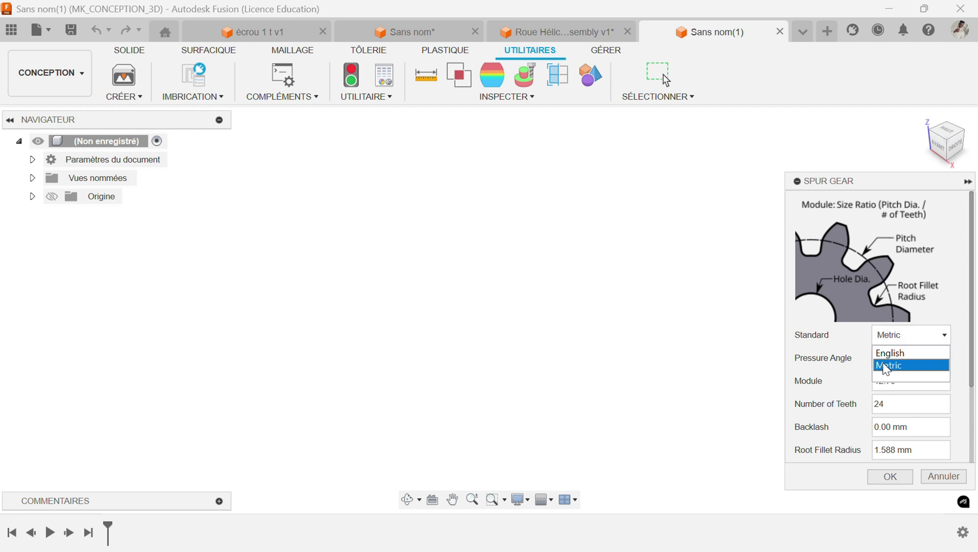
left_click(890, 365)
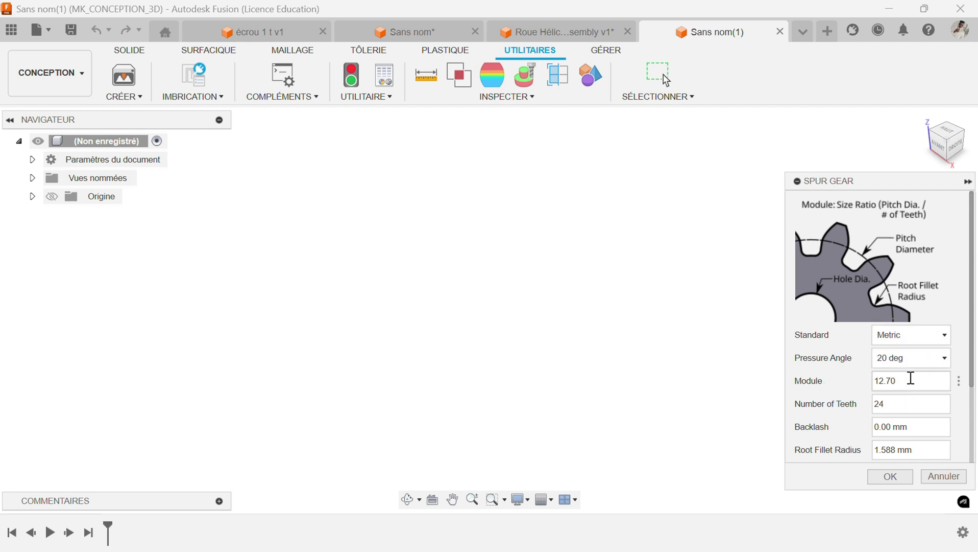
left_click_drag(900, 381, 871, 382)
type("2")
- Set the spur gear's root fillet radius to 1.1 mm and its gear thickness to 15 mm
scroll(863, 419, "down", 2)
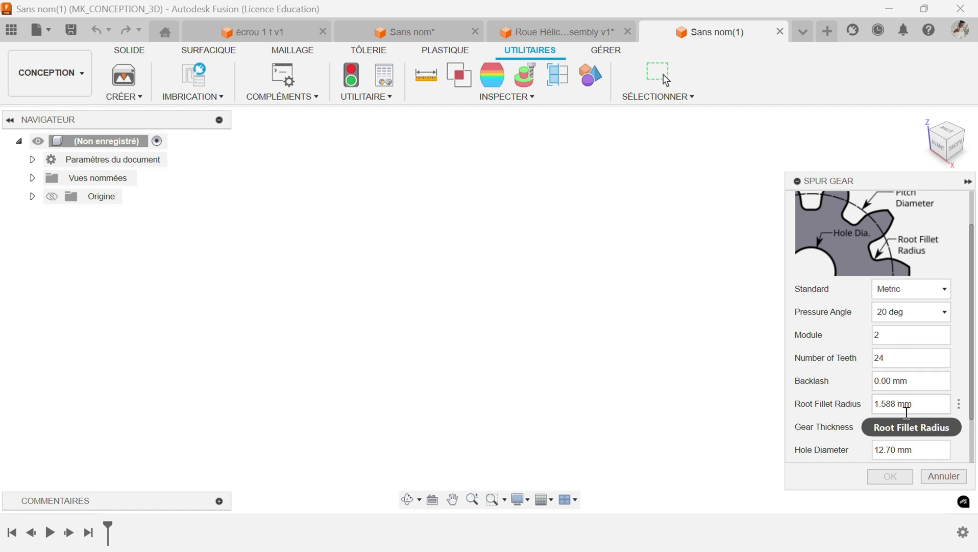
left_click_drag(900, 402, 872, 402)
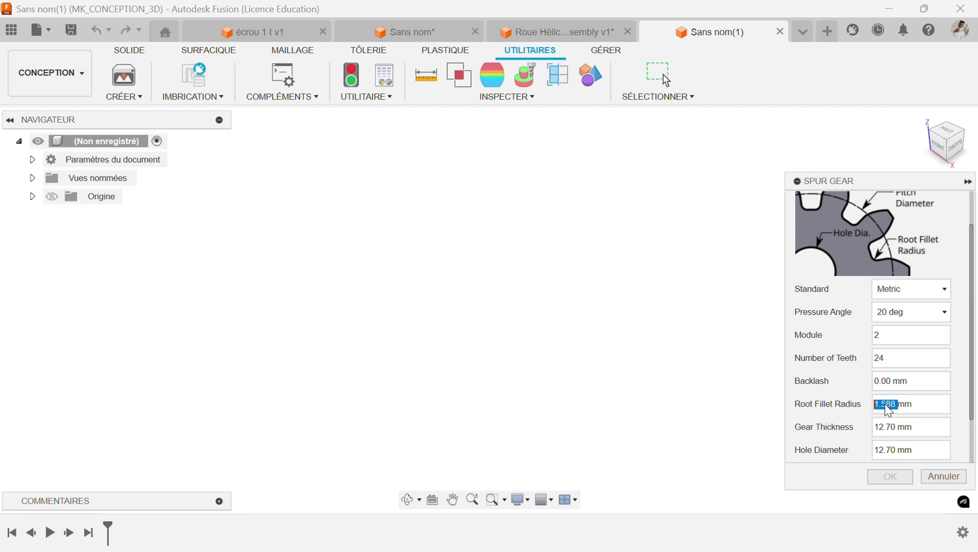
type("1.1")
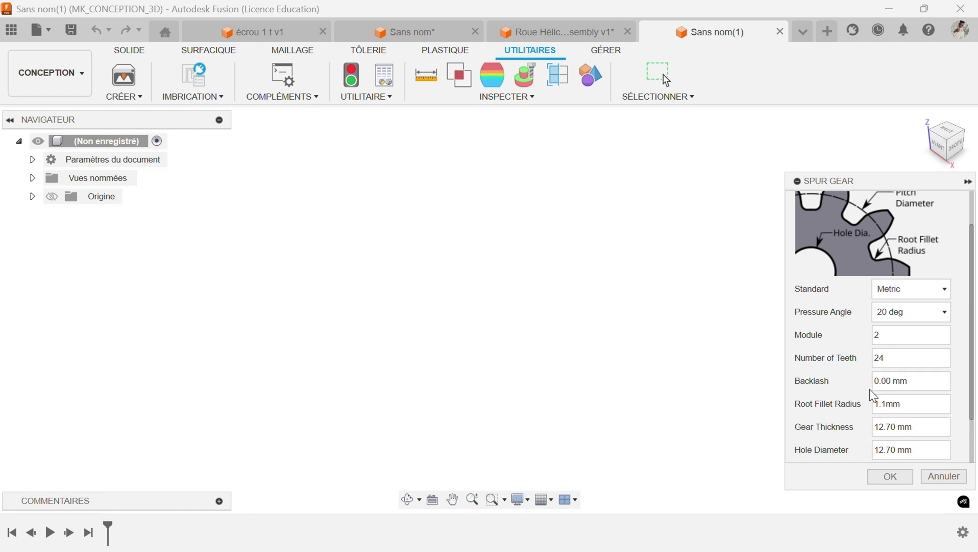
scroll(874, 396, "down", 2)
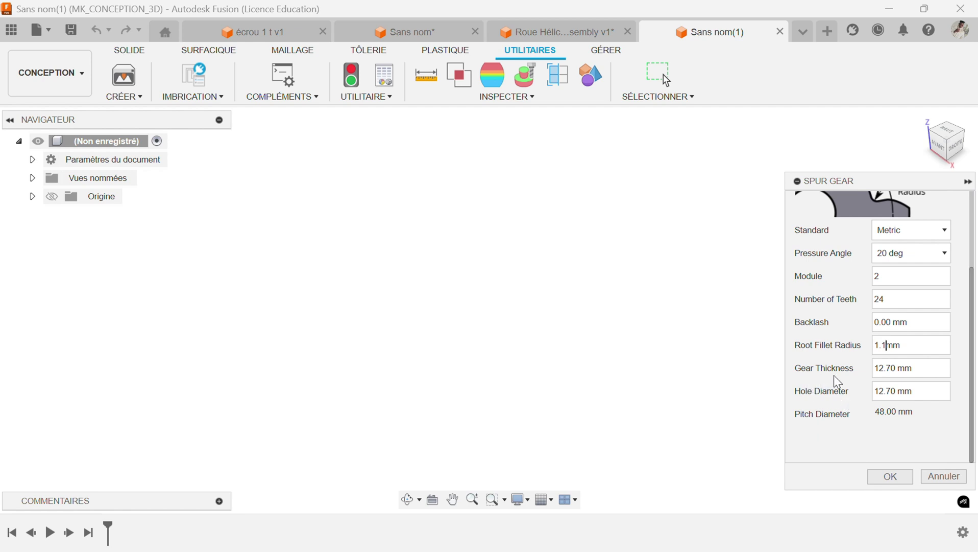
left_click_drag(922, 368, 871, 368)
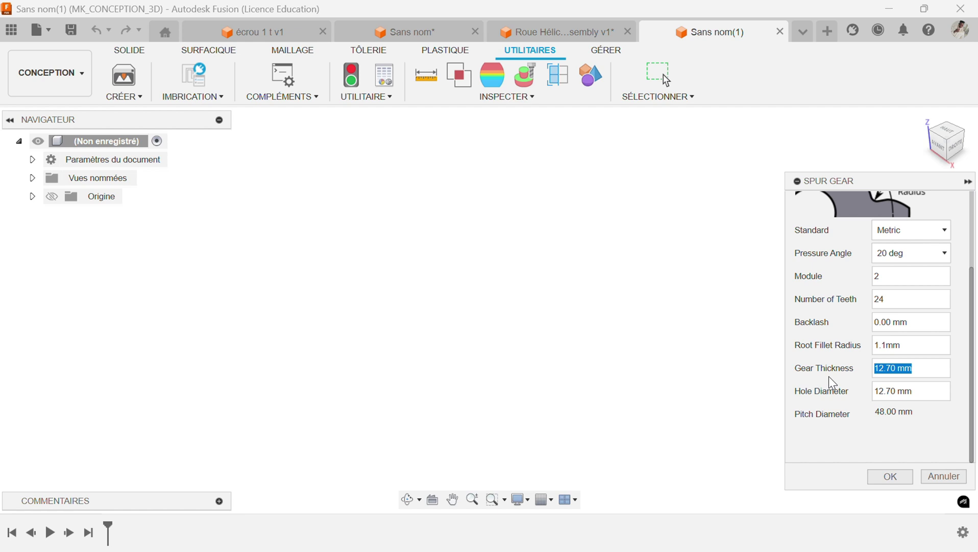
type("15")
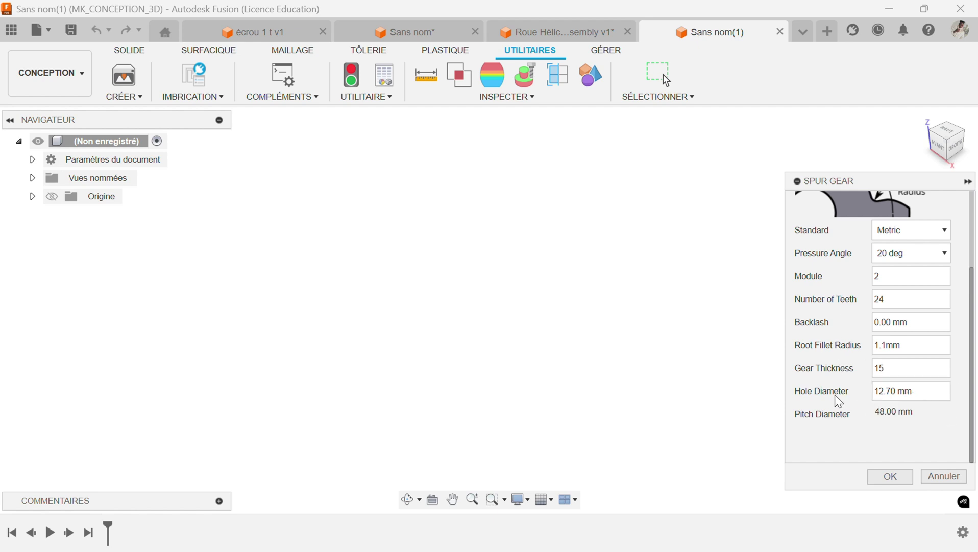
- Review the spur gear parameters and generate the 24-tooth gear
scroll(830, 403, "up", 2)
scroll(838, 424, "down", 2)
left_click(889, 479)
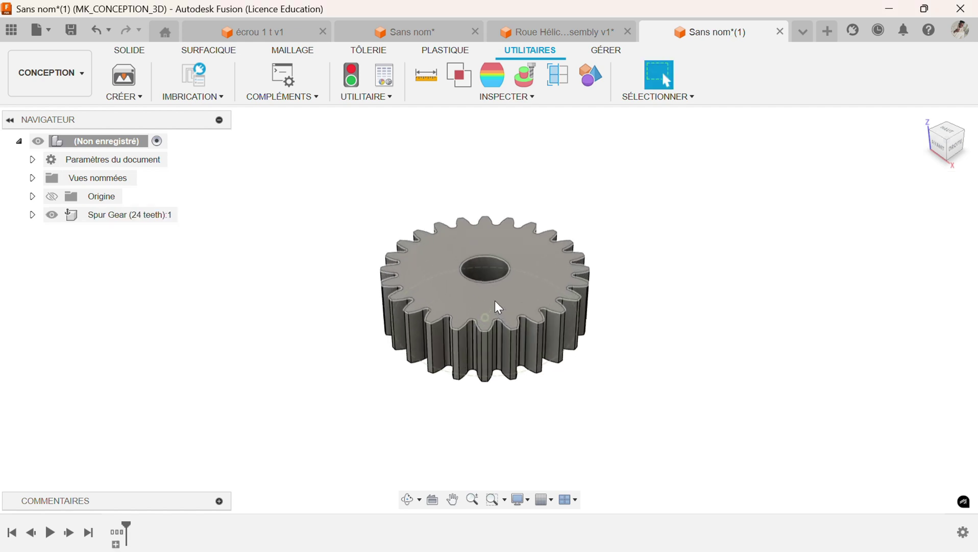
- Create a new active internal component named ROU1 under the root of the design
scroll(488, 300, "up", 4)
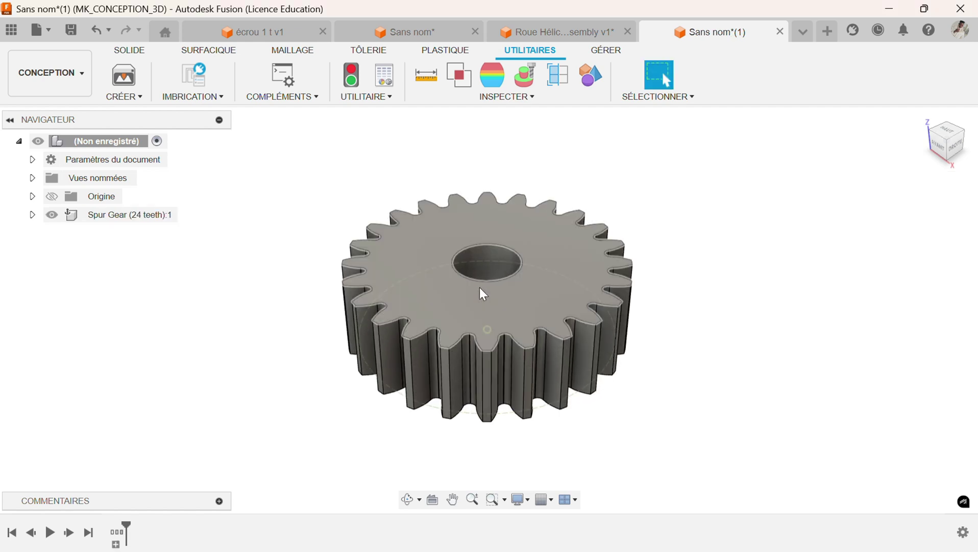
left_click(122, 51)
middle_click_drag(436, 281, 449, 241)
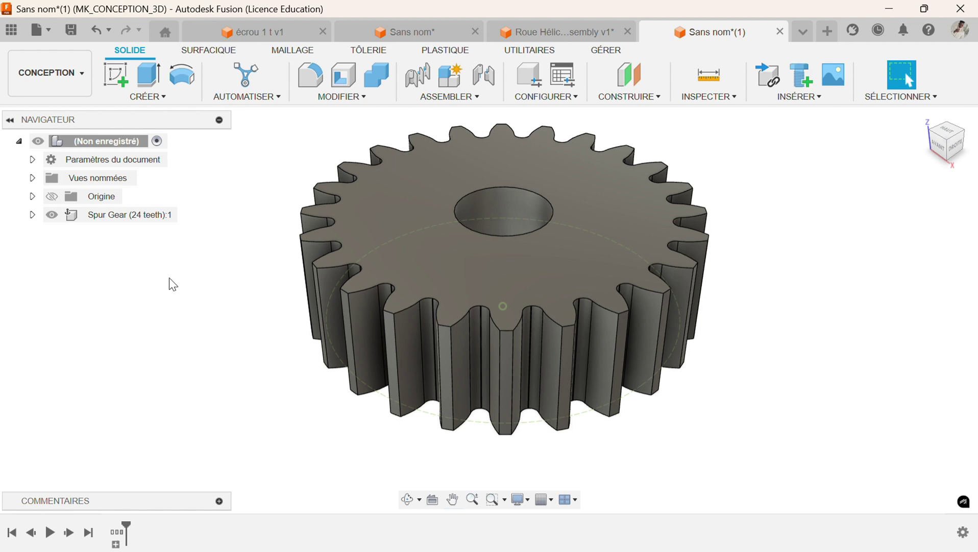
right_click(90, 148)
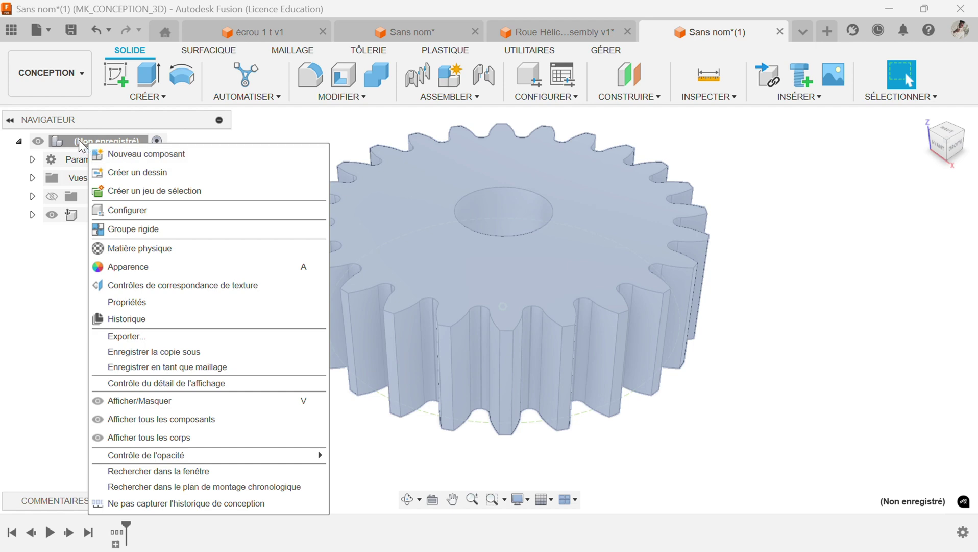
left_click(126, 159)
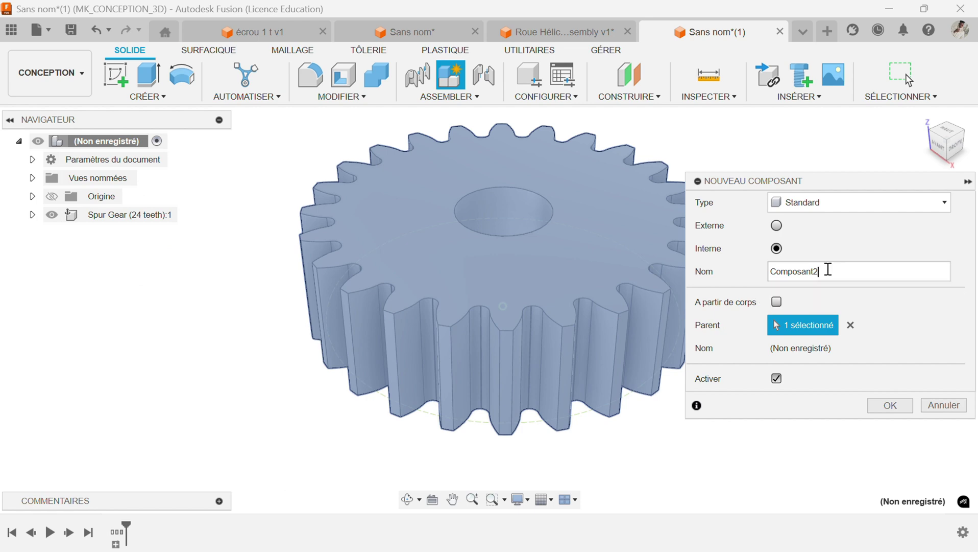
left_click_drag(826, 269, 762, 269)
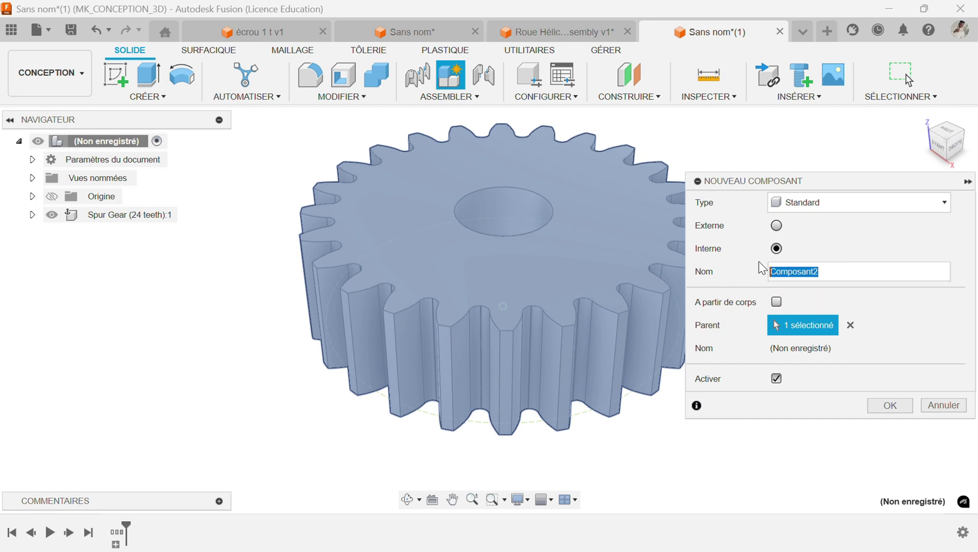
type("ROU1")
key("Return")
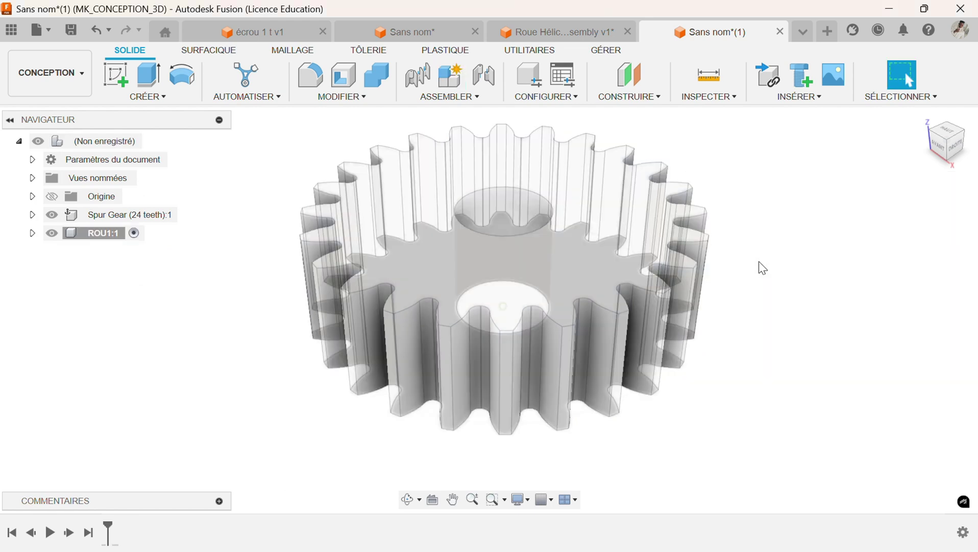
- Rename the ROU1 component as ROUE1
right_click(106, 236)
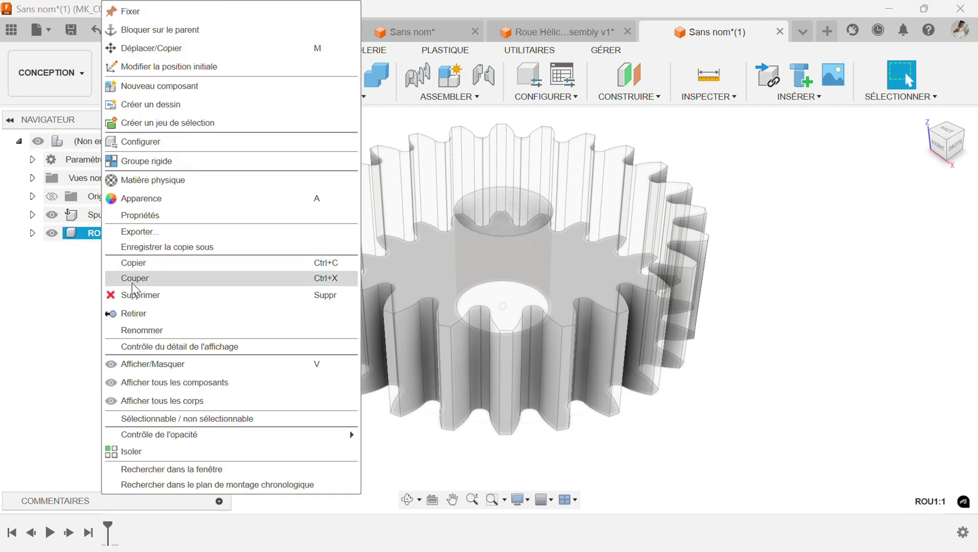
left_click(141, 330)
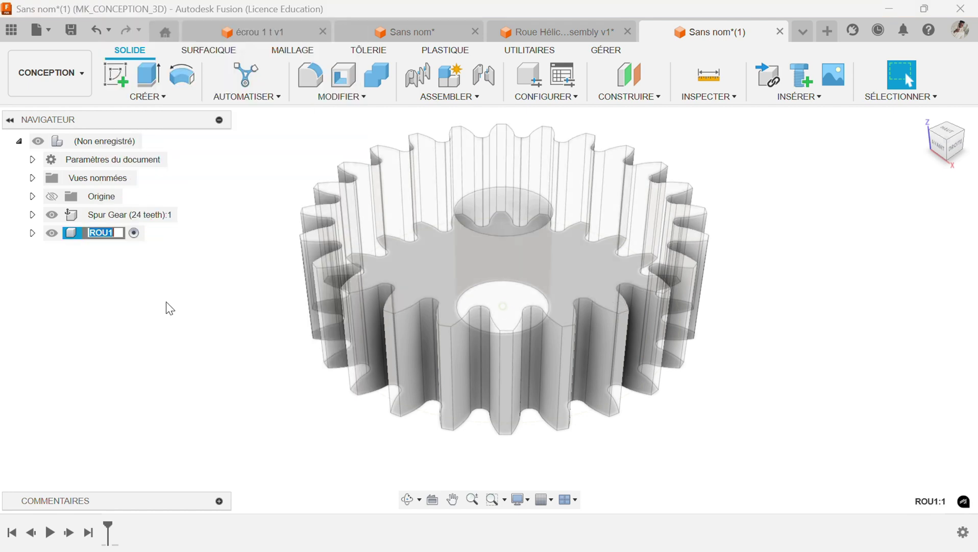
type("ROUE1")
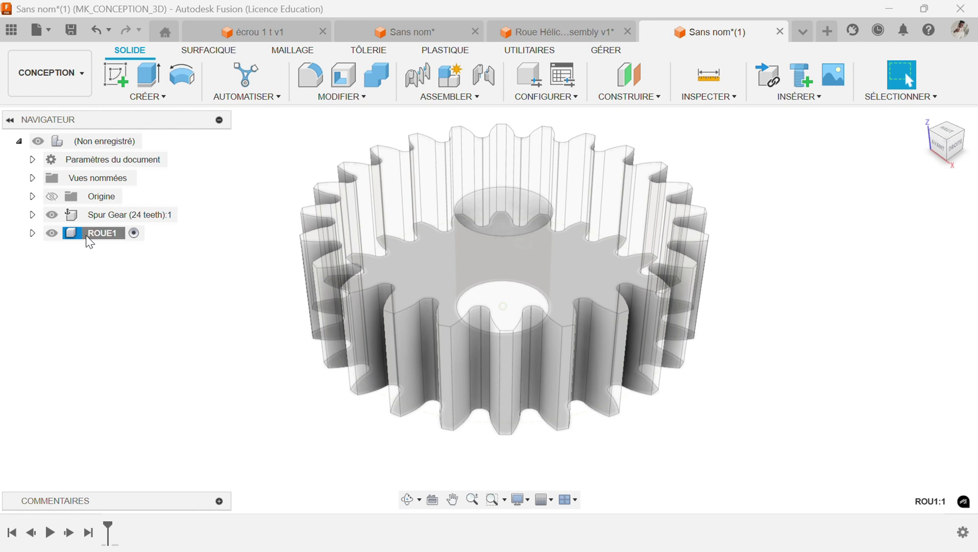
key("Return")
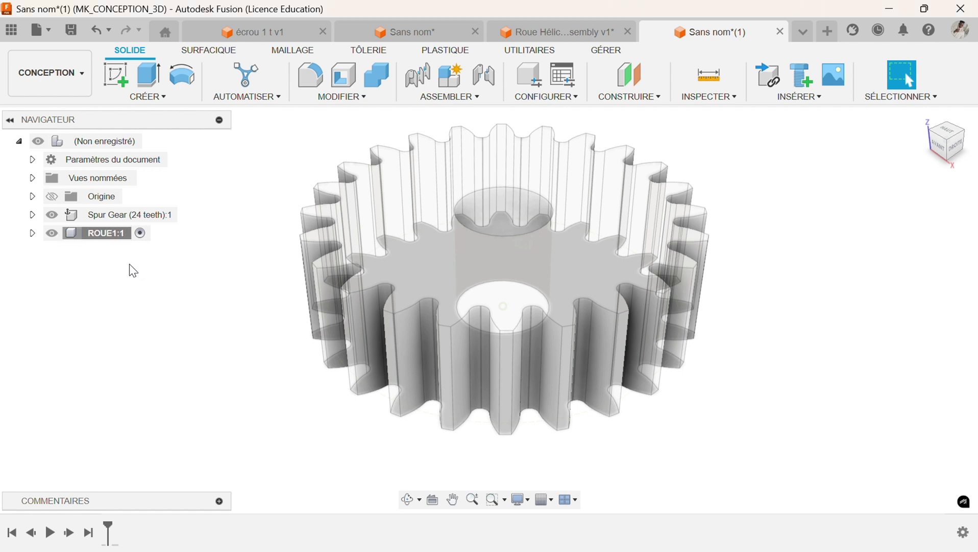
- Start a sketch in the ROUE1 component on the horizontal XY origin plane at the gear's base
left_click(115, 75)
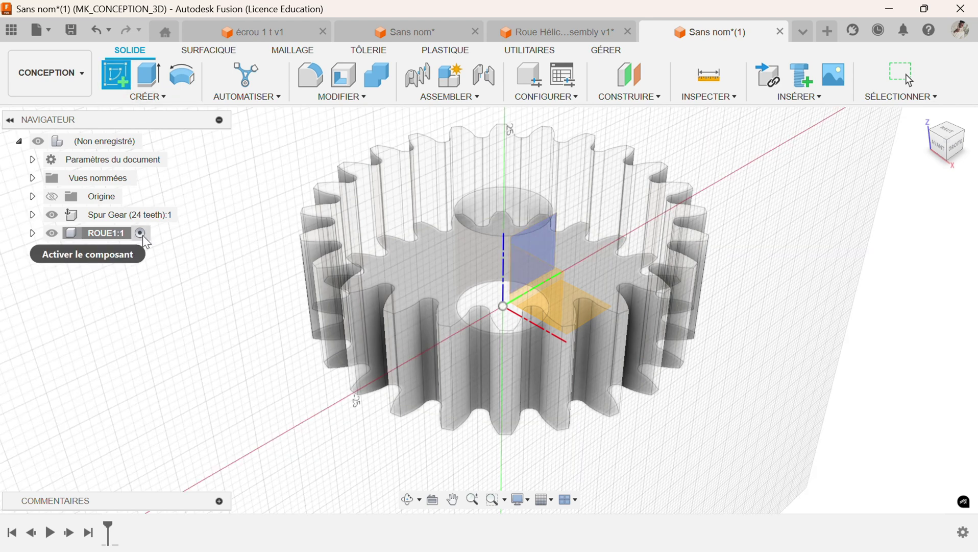
left_click(143, 235)
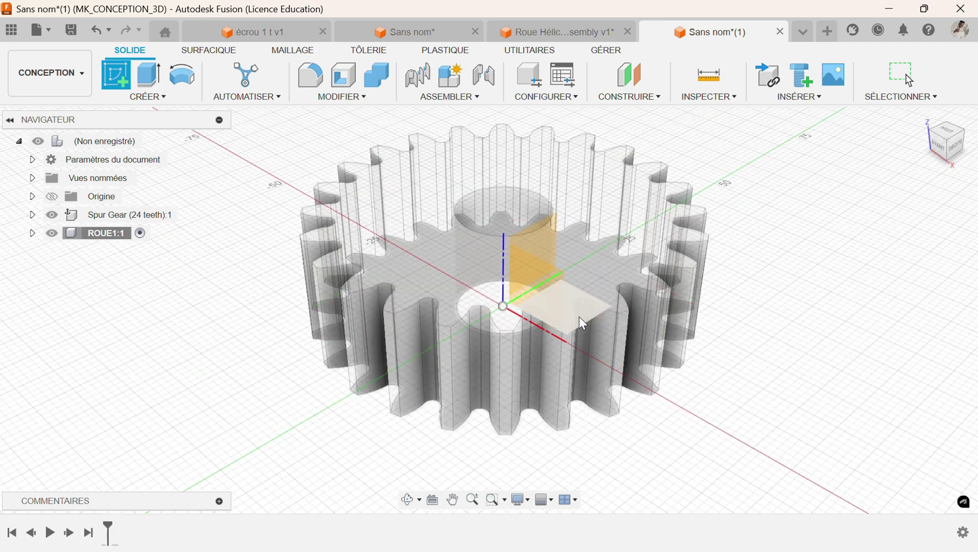
left_click(579, 318)
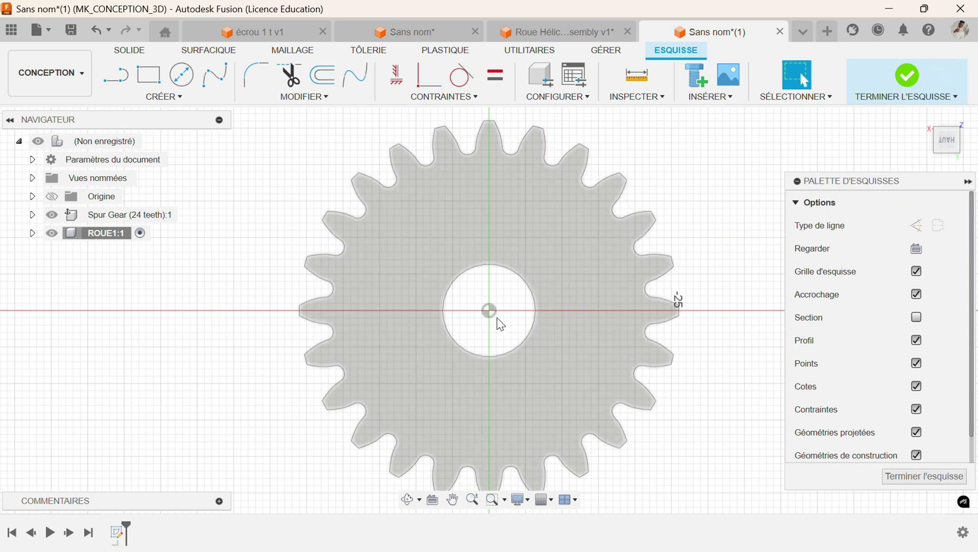
- Project the whole spur gear body into the sketch, with the projection link kept on
left_click(157, 98)
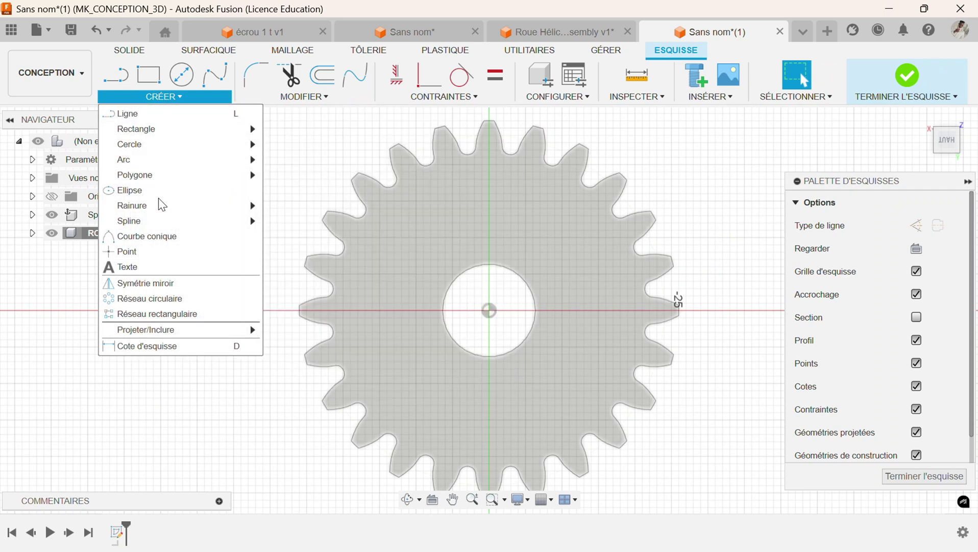
mouse_move(142, 333)
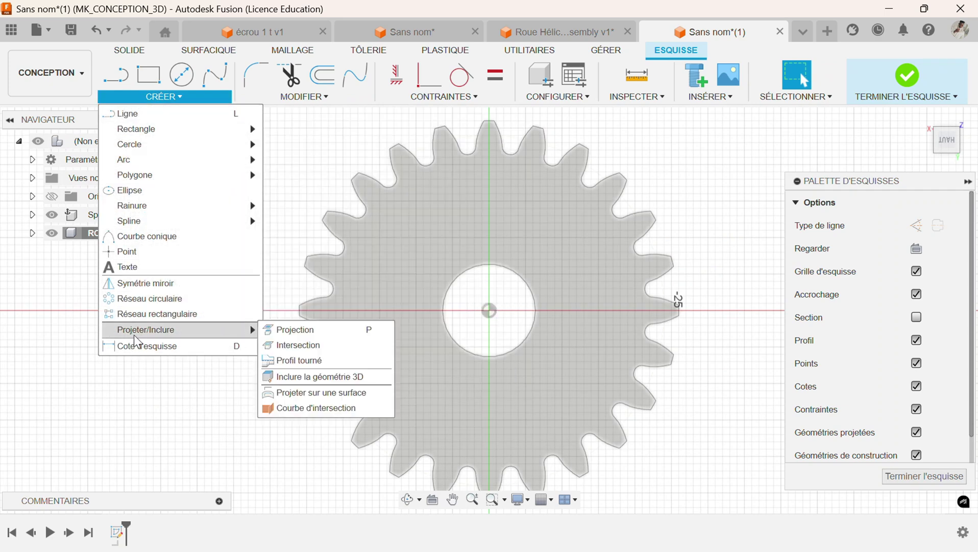
left_click(298, 330)
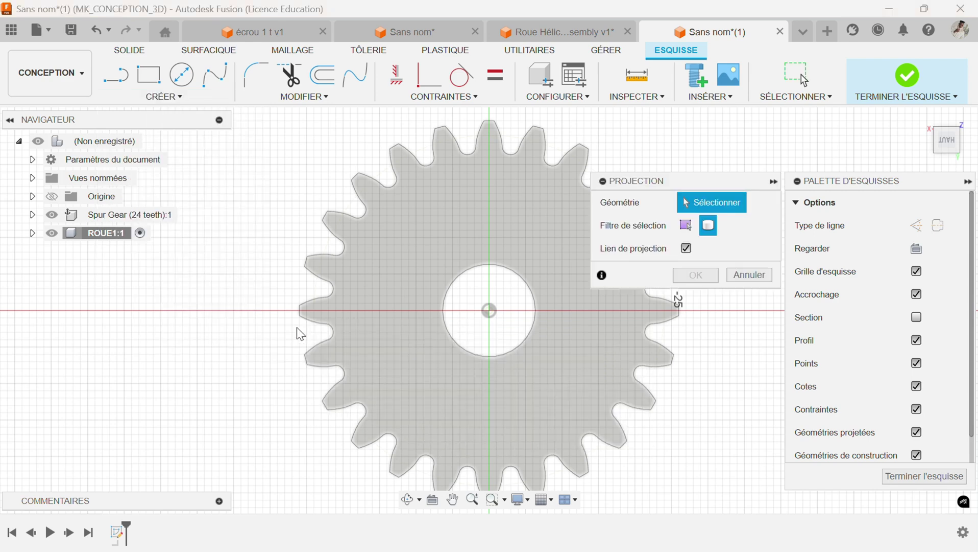
middle_click_drag(300, 327, 195, 313)
scroll(200, 313, "down", 1)
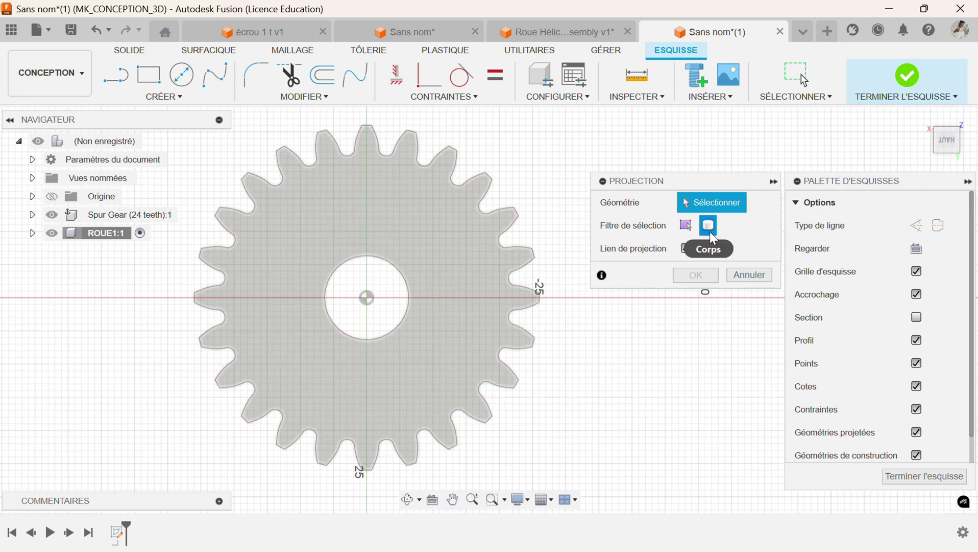
left_click(428, 232)
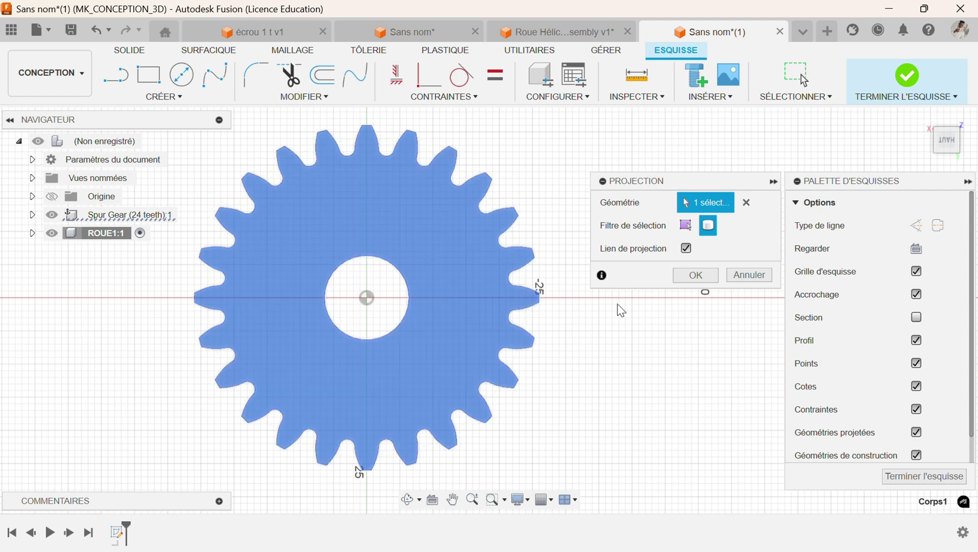
left_click(708, 276)
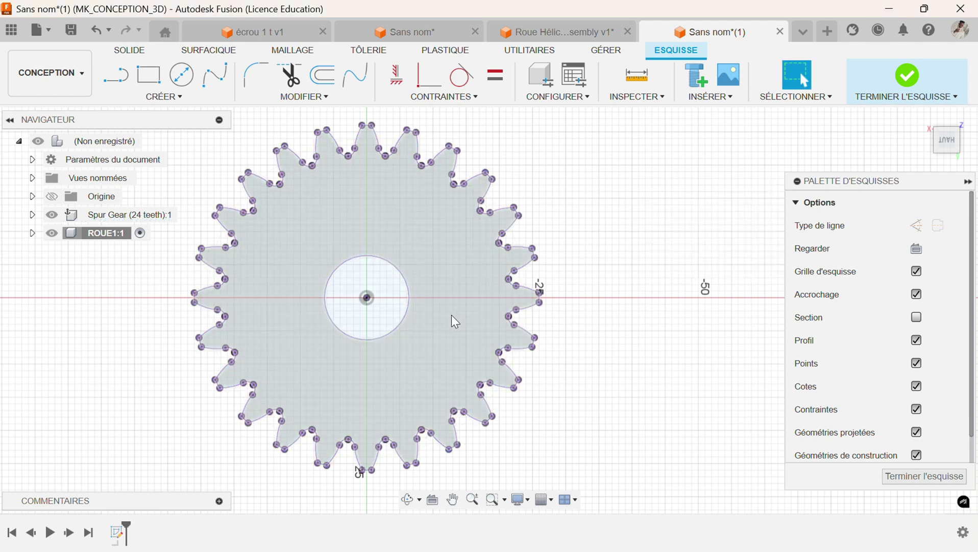
- Hide the Spur Gear (24 teeth) component so that only the projected outline is displayed
middle_click_drag(452, 315, 534, 319)
scroll(535, 319, "down", 1)
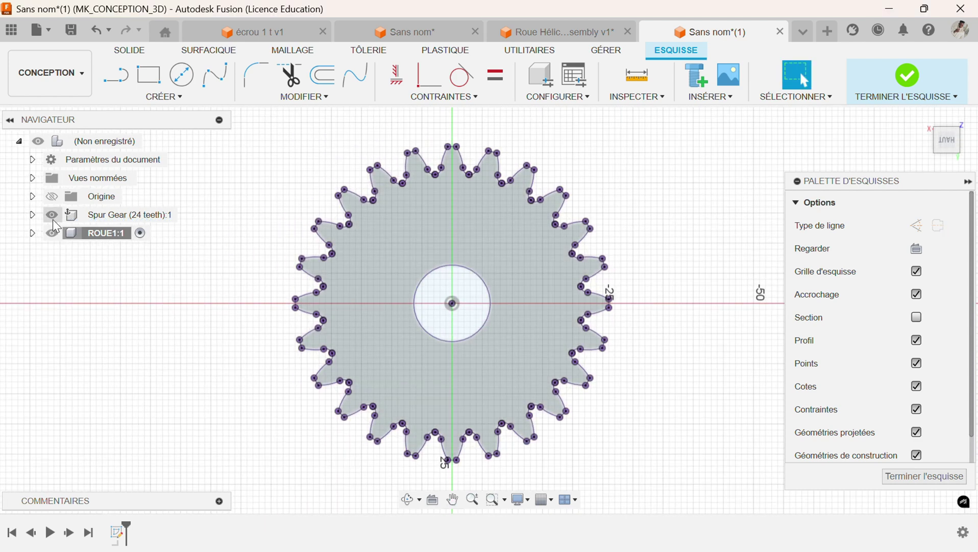
left_click(51, 216)
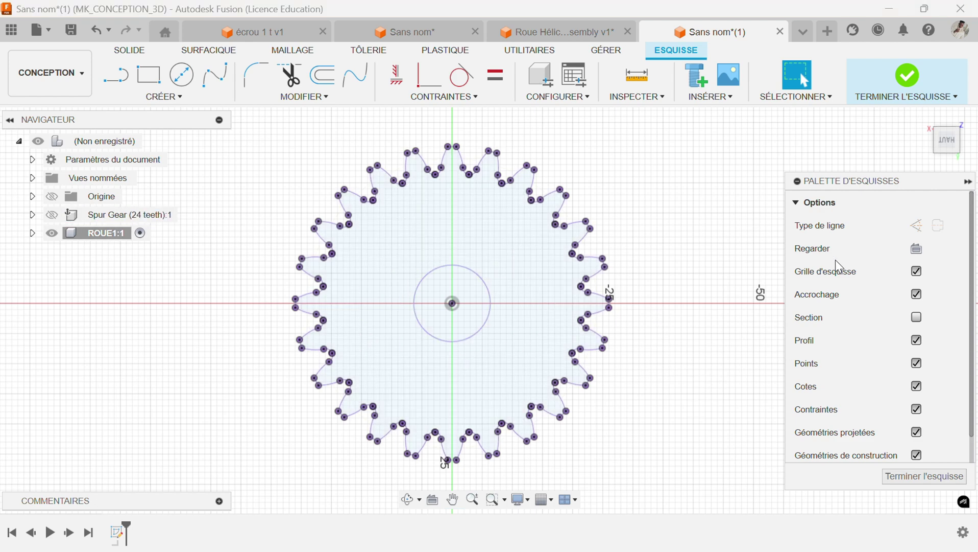
scroll(833, 300, "down", 1)
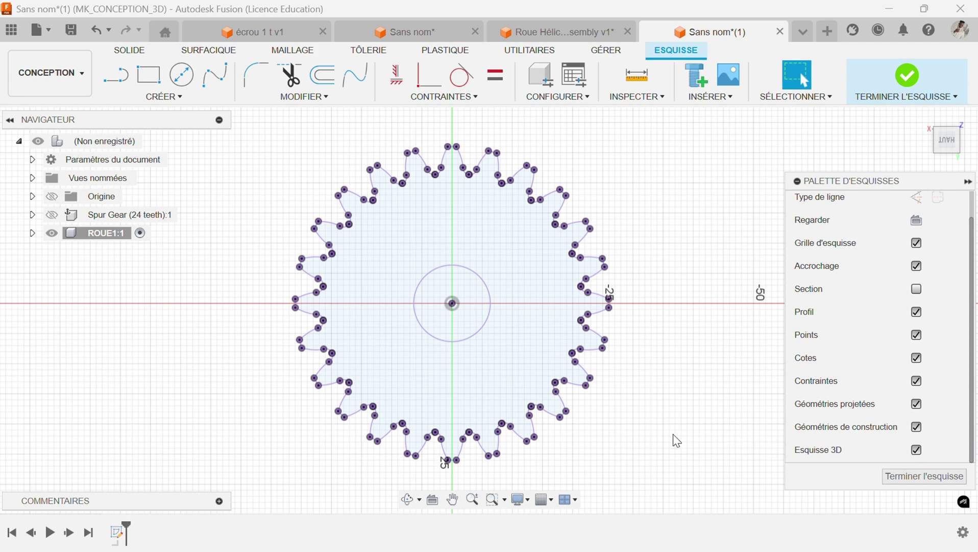
mouse_move(674, 434)
middle_mouse_down("shift")
mouse_move(642, 351)
mouse_move(655, 355)
mouse_move(634, 347)
middle_mouse_up("shift")
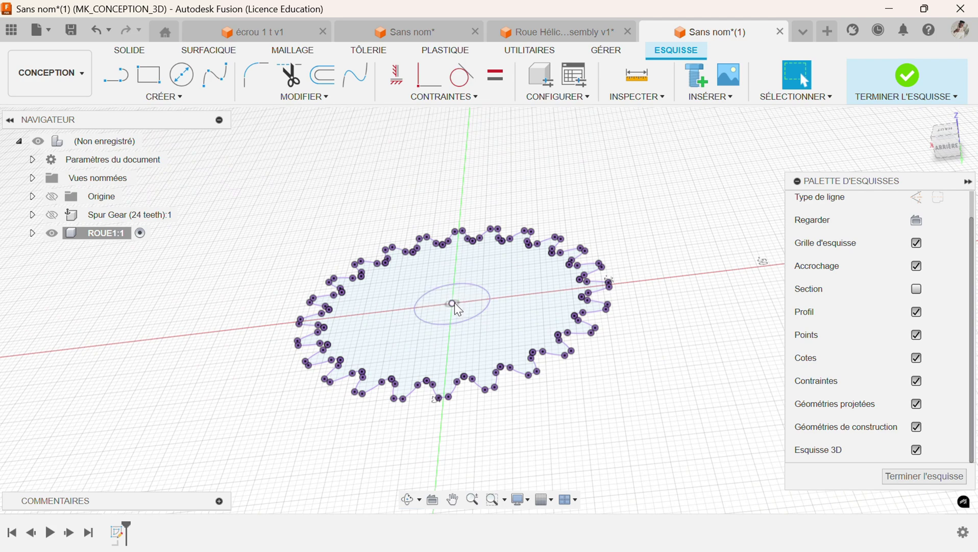
mouse_move(455, 301)
left_mouse_down()
mouse_move(395, 206)
mouse_move(376, 229)
left_mouse_up()
left_click(116, 74)
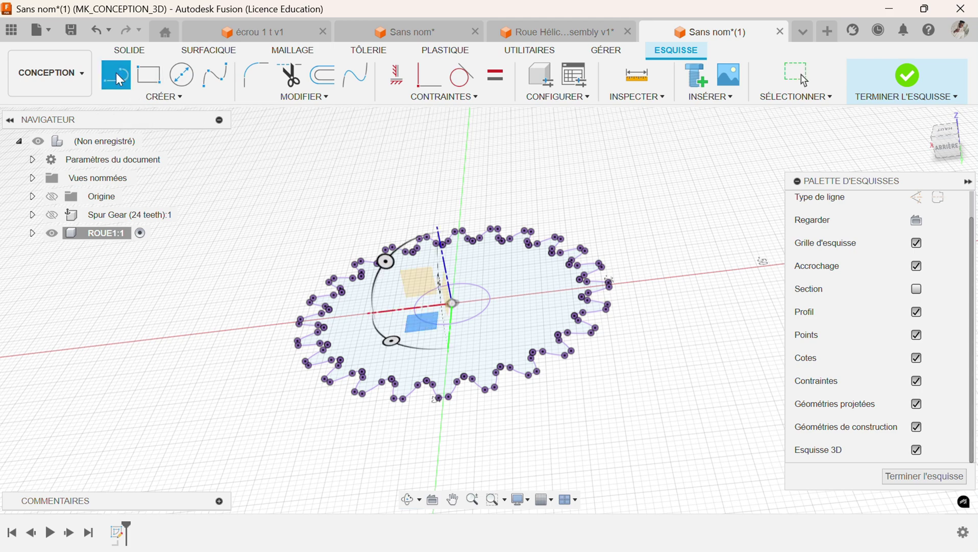
left_click(453, 305)
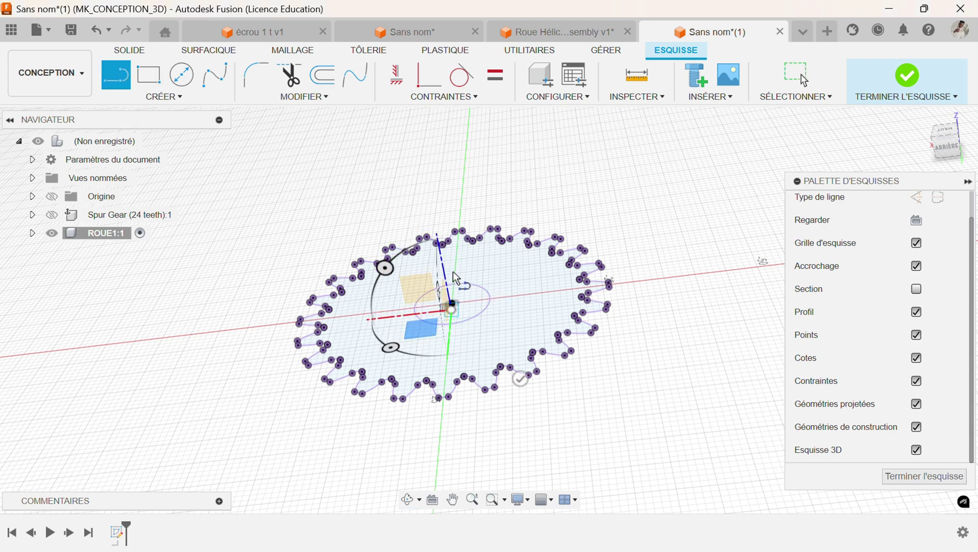
scroll(476, 305, "up", 5)
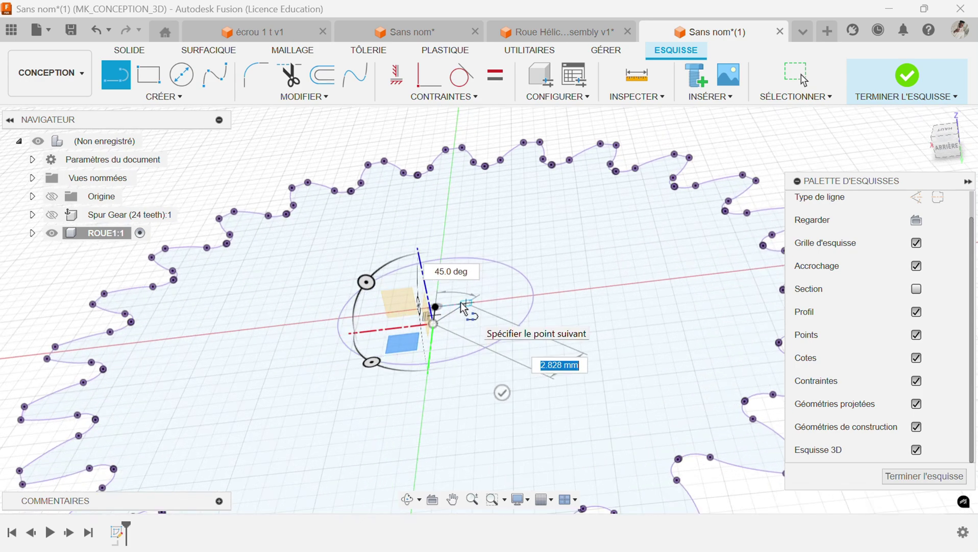
left_click(424, 338)
key("Escape")
scroll(413, 316, "up", 2)
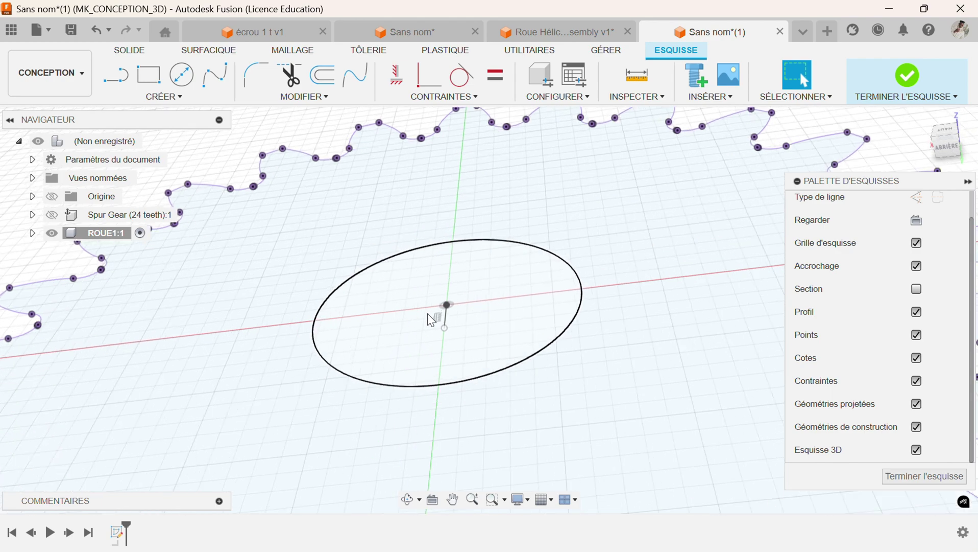
left_click(448, 316)
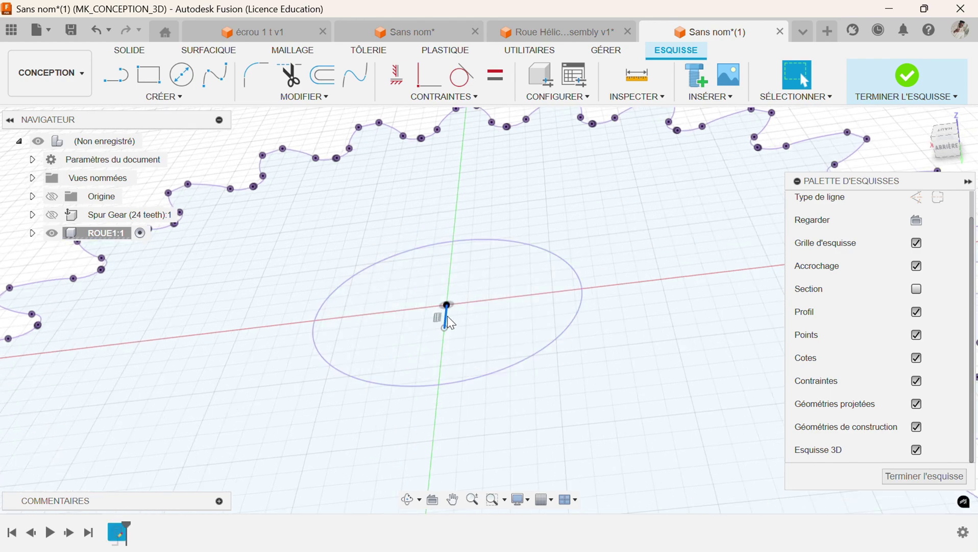
- Draw a 15 mm line from the gear centre vertically along the Z axis and finish the sketch
key("l")
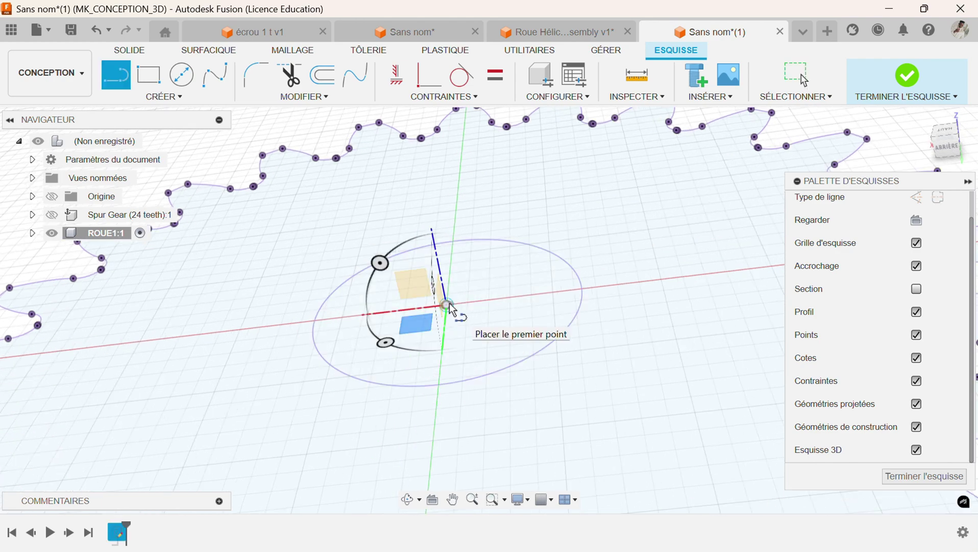
left_click(447, 305)
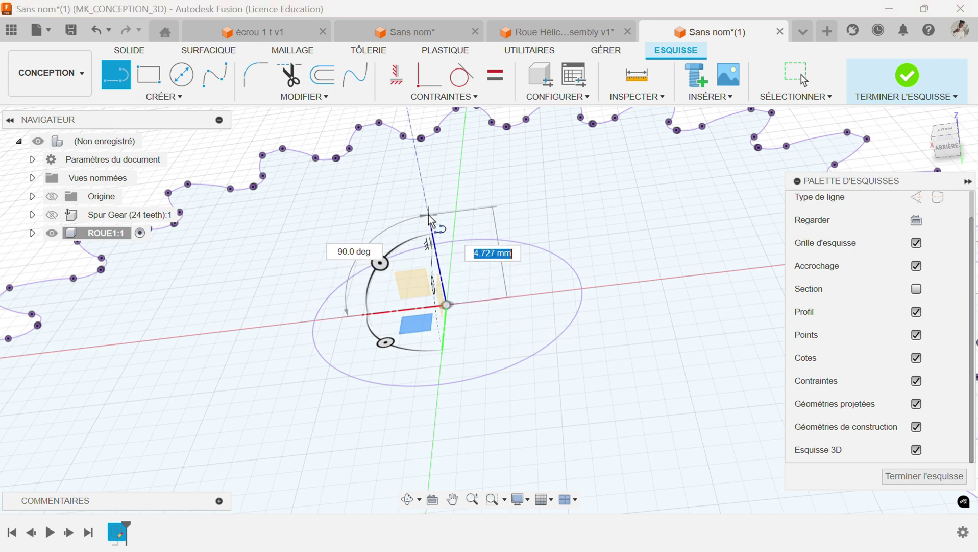
type("15")
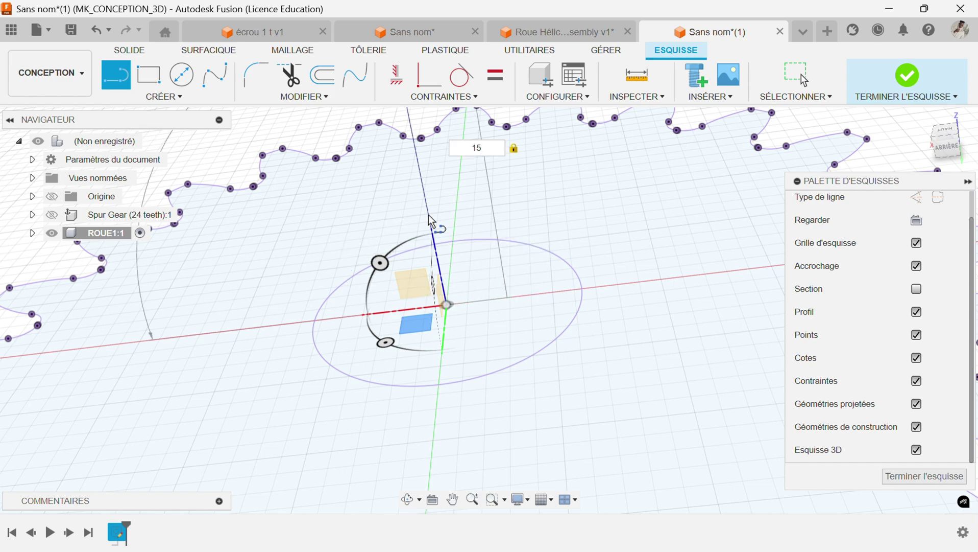
key("Return")
key("Escape")
scroll(399, 283, "down", 3)
scroll(399, 283, "down", 2)
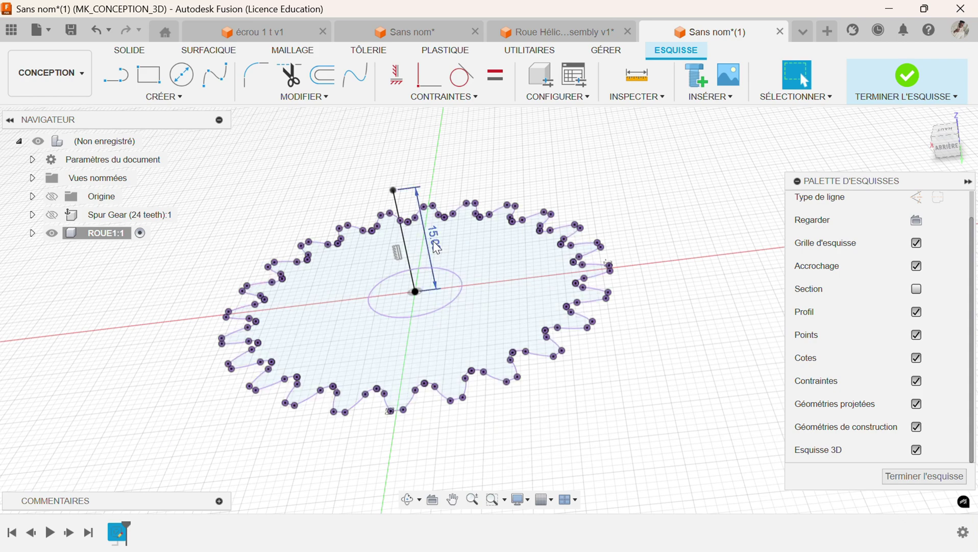
left_click(900, 79)
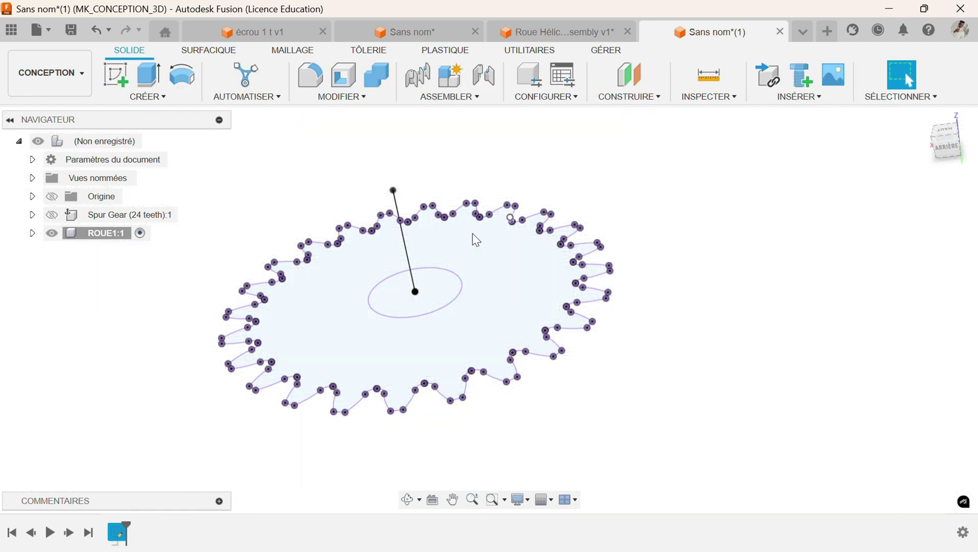
- Sweep the toothed profile and the inner circle along the vertical line with a 20° twist angle as a new body
mouse_move(474, 236)
middle_mouse_down("shift")
mouse_move(450, 275)
mouse_move(243, 413)
mouse_move(281, 442)
mouse_move(256, 422)
middle_mouse_up("shift")
left_click(134, 98)
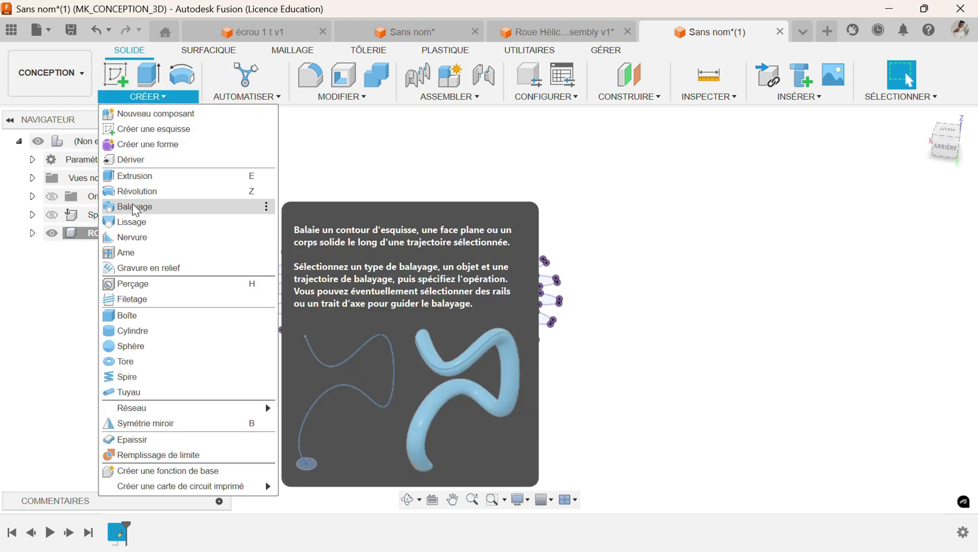
left_click(134, 208)
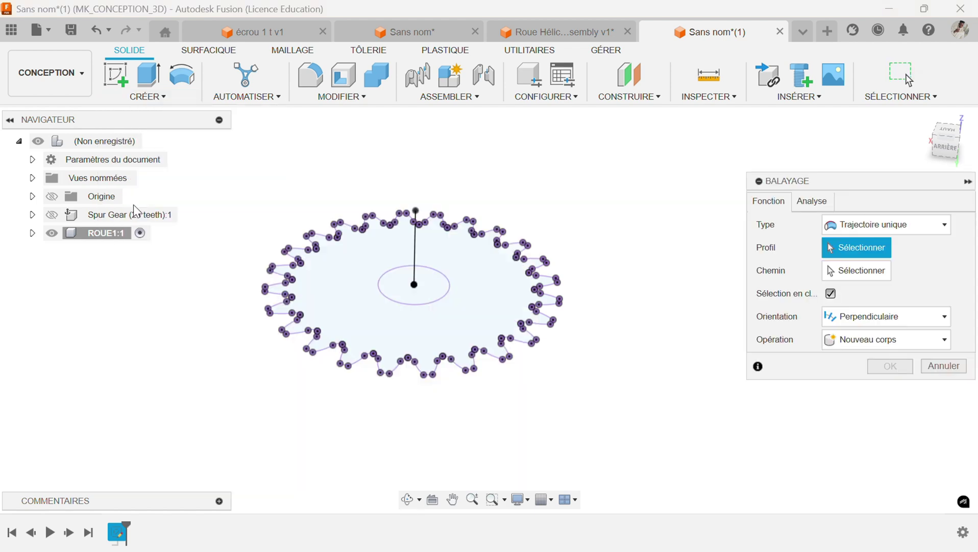
left_click(345, 287)
left_click(402, 289)
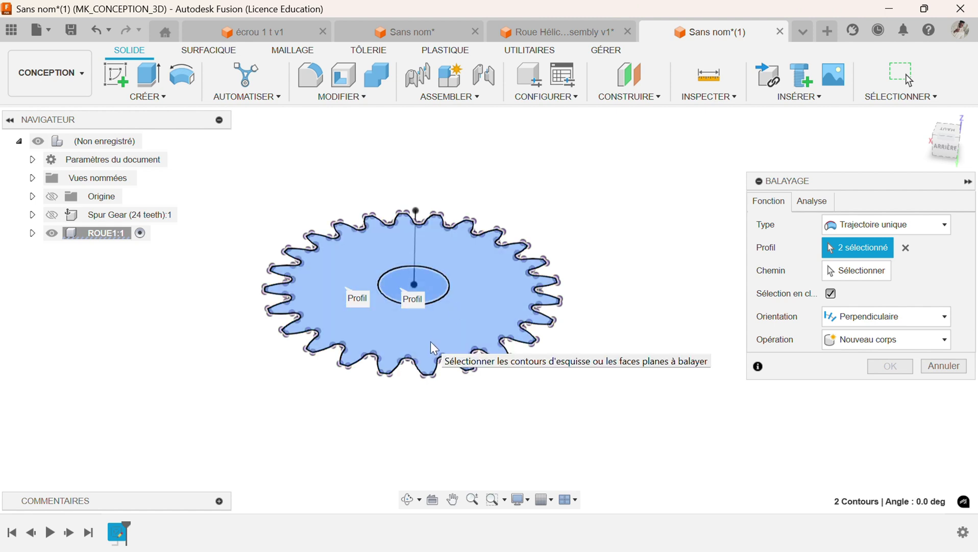
left_click(857, 271)
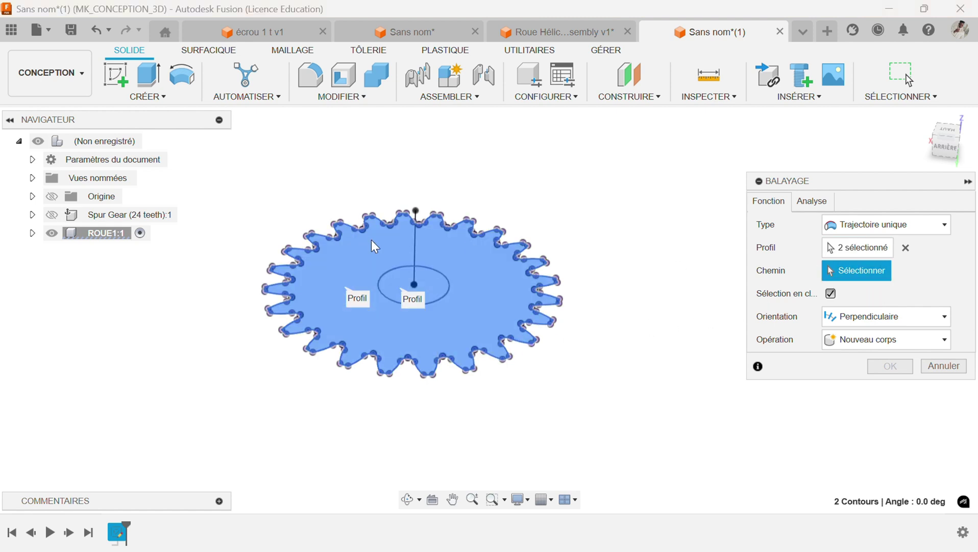
left_click(412, 244)
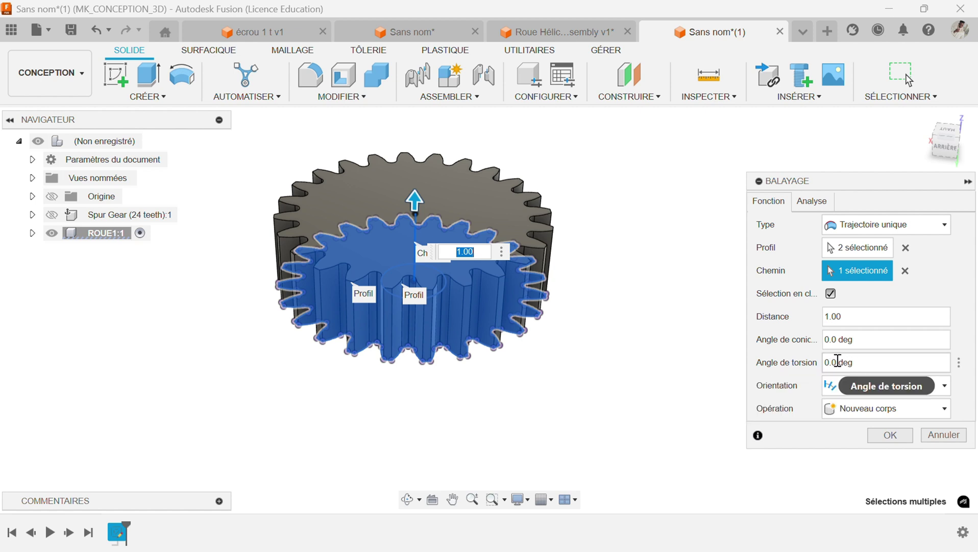
left_click(831, 362)
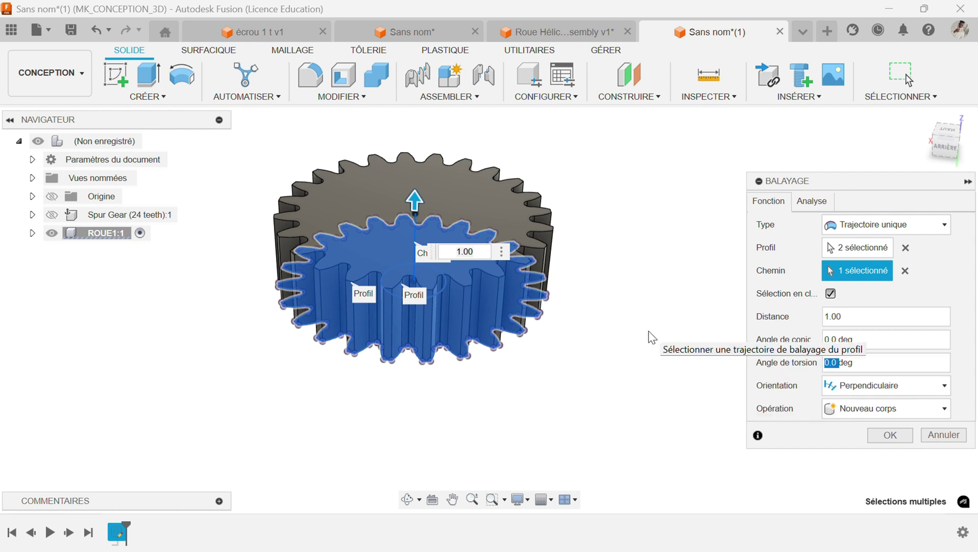
type("20")
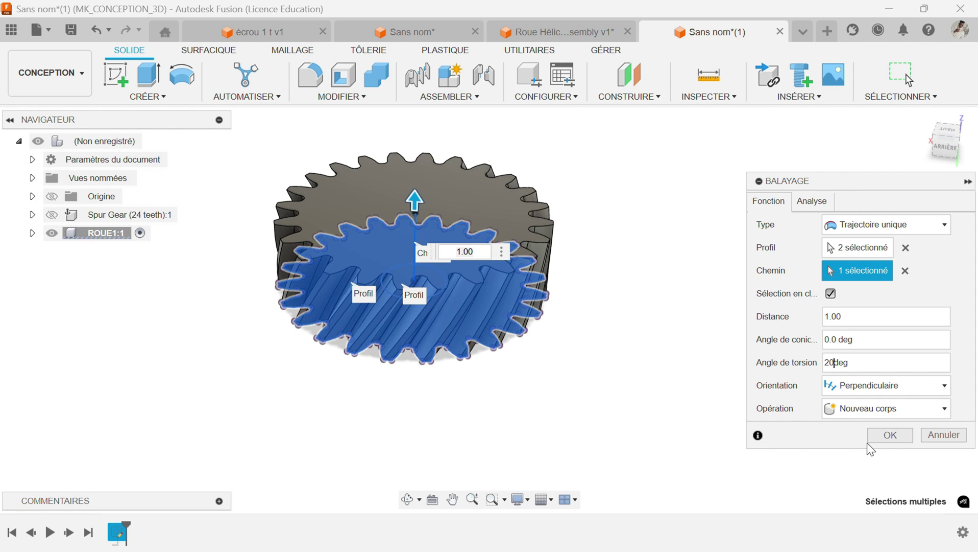
left_click(887, 437)
- Sketch a 25 mm diameter circle centred on the helical gear's top face and finish the sketch
scroll(419, 214, "up", 3)
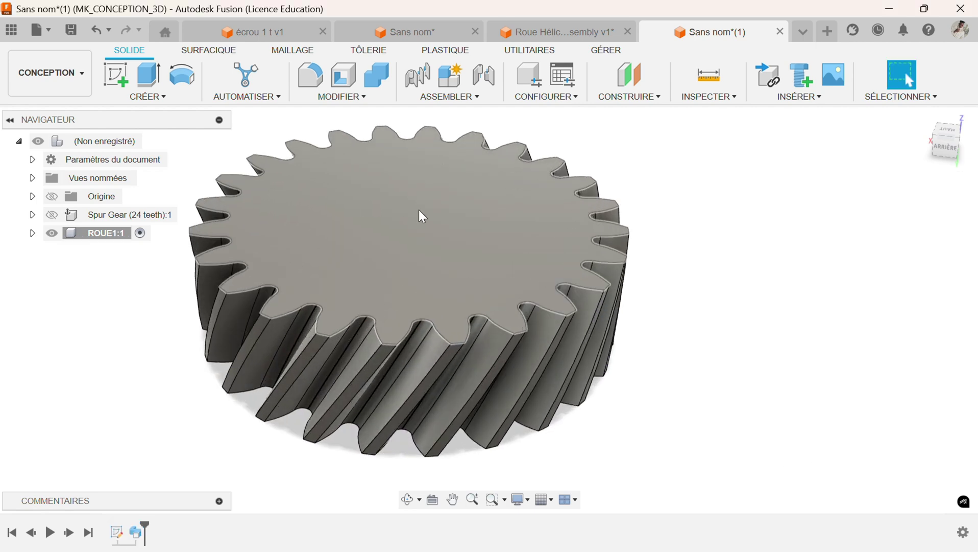
left_click(384, 216)
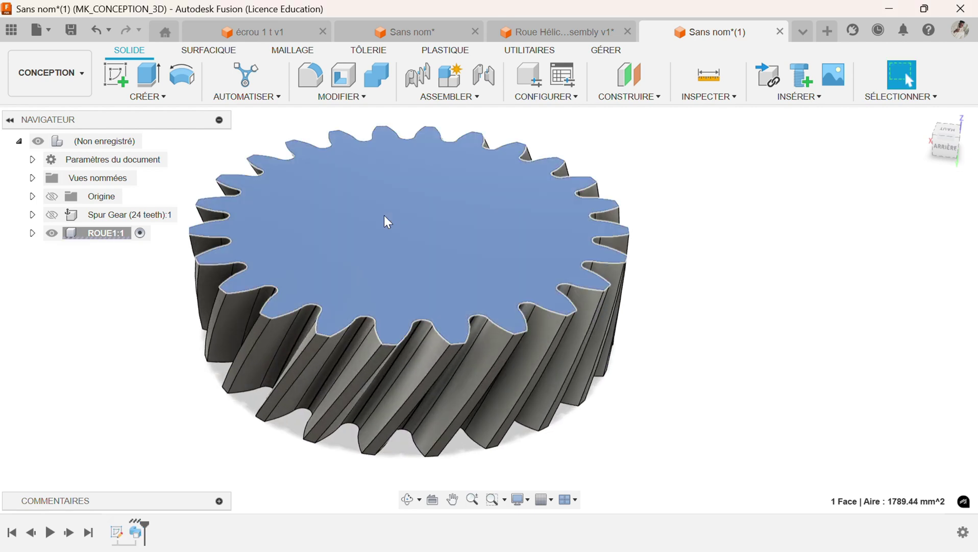
left_click(123, 77)
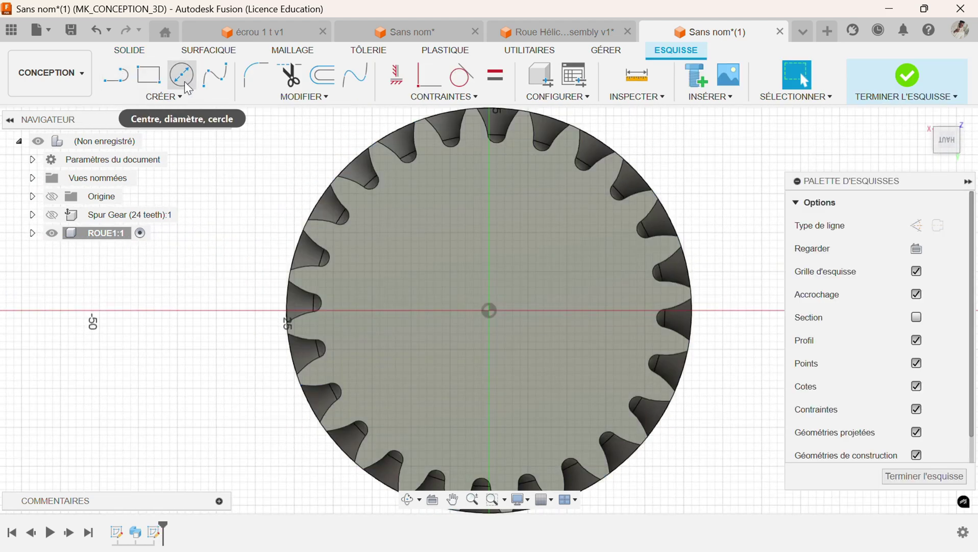
left_click(183, 78)
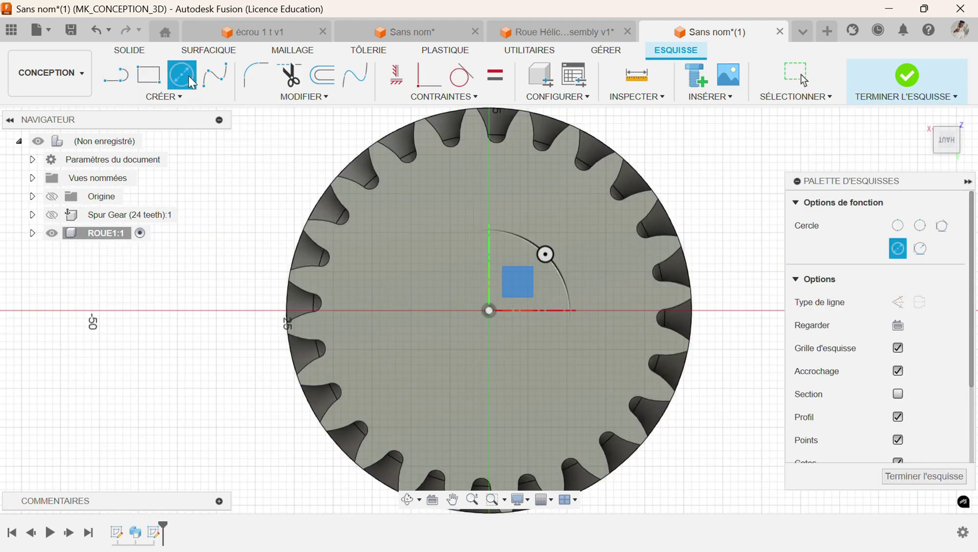
left_click(490, 311)
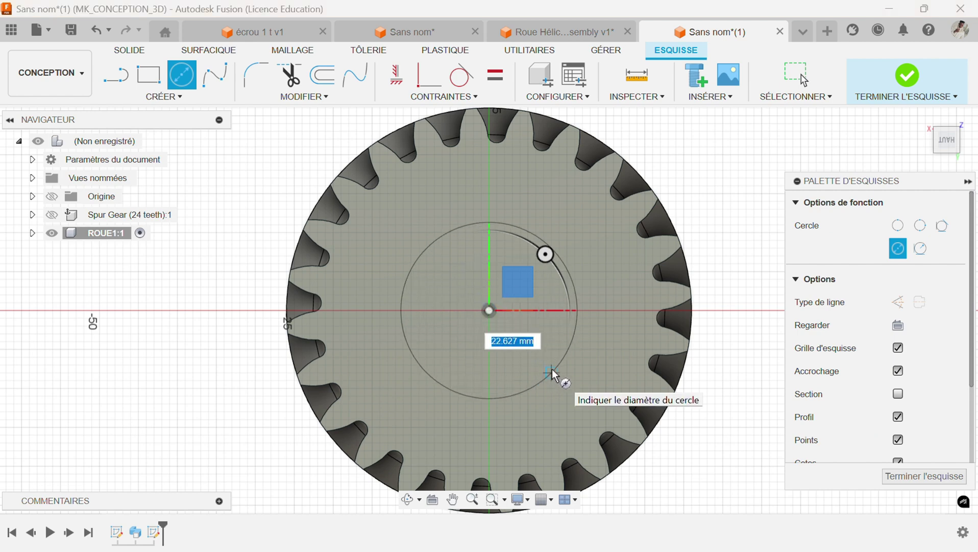
type("25")
key("Tab")
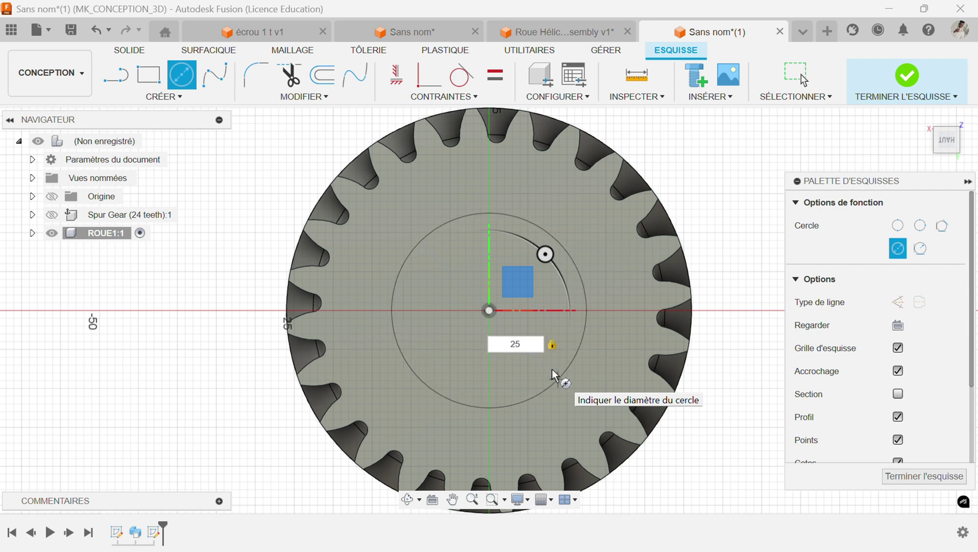
left_click(555, 375)
key("Escape")
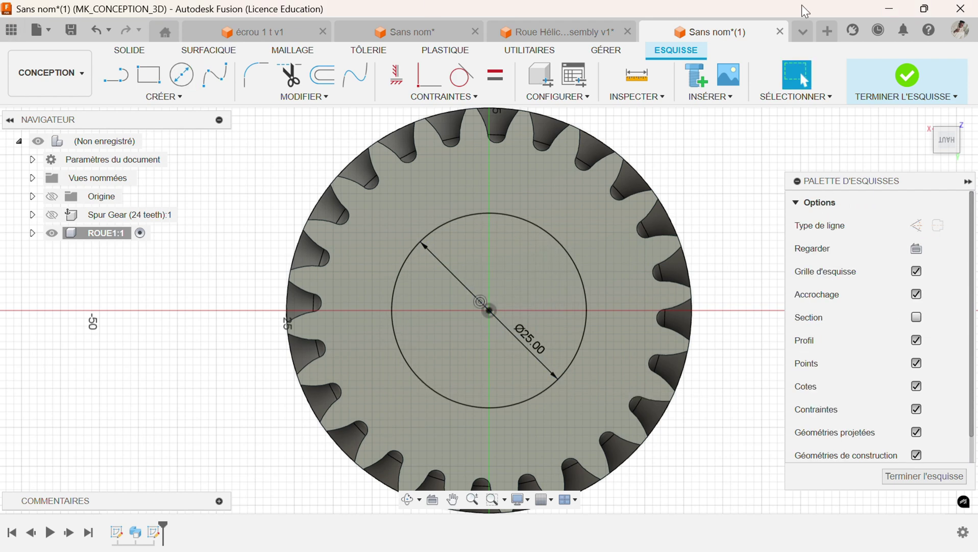
left_click(915, 81)
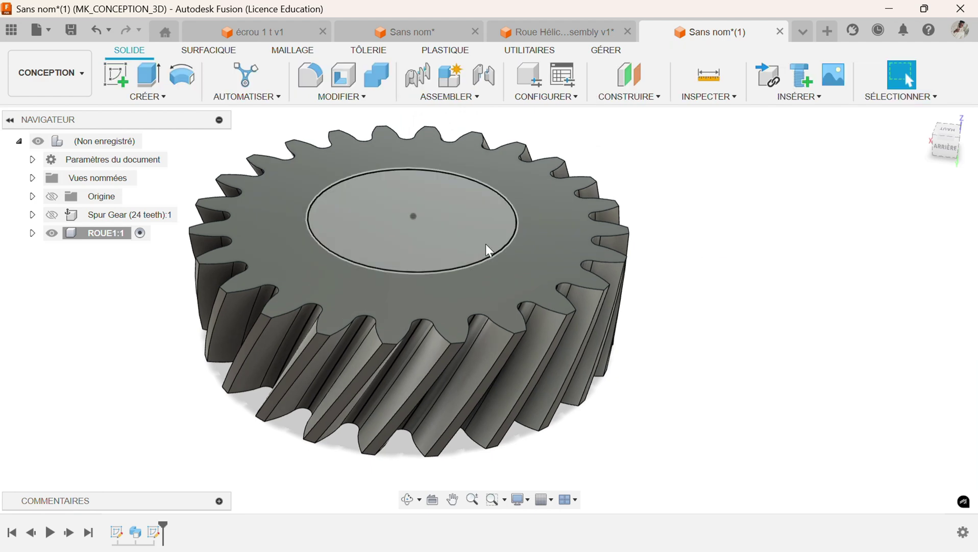
- Cut-extrude the 25 mm circle on one side down through the whole helical gear, about 36.6 mm deep
key("e")
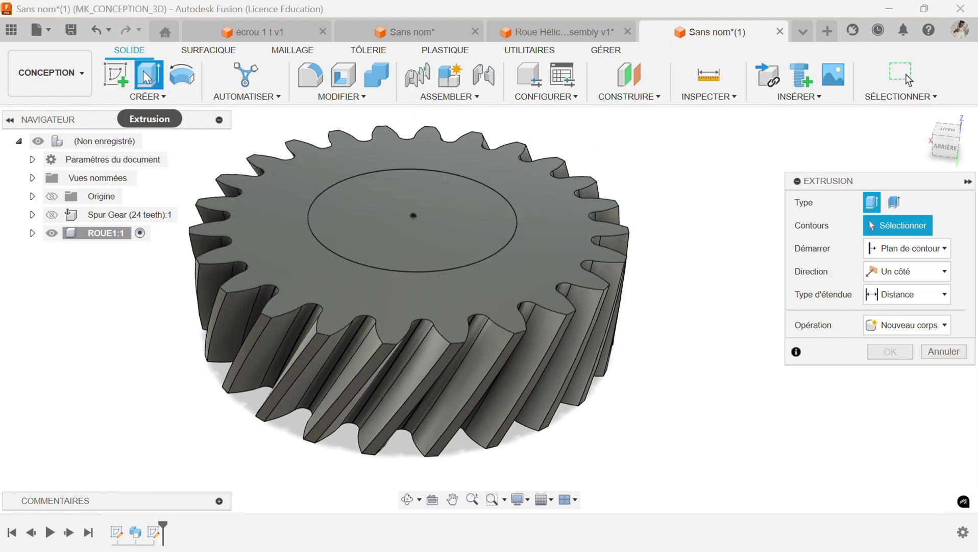
left_click(351, 215)
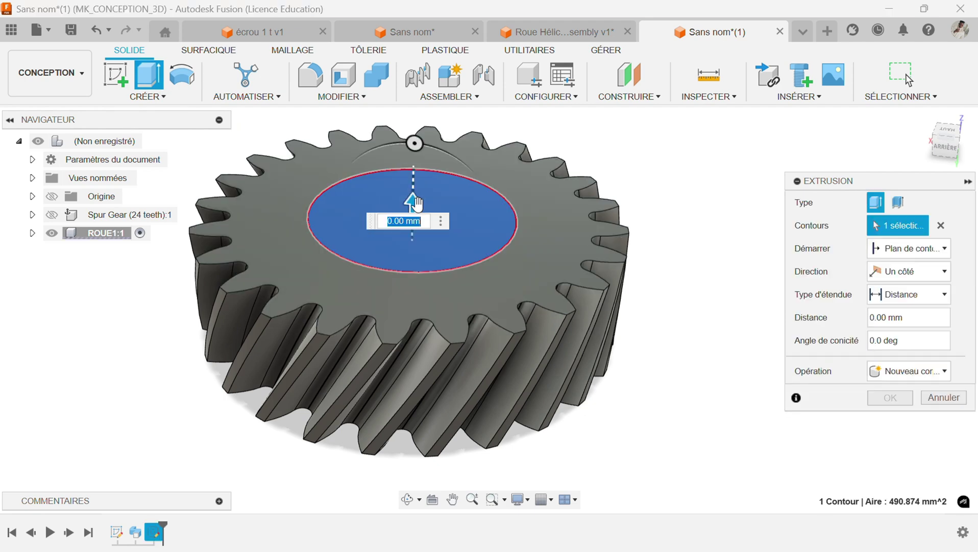
left_click(890, 275)
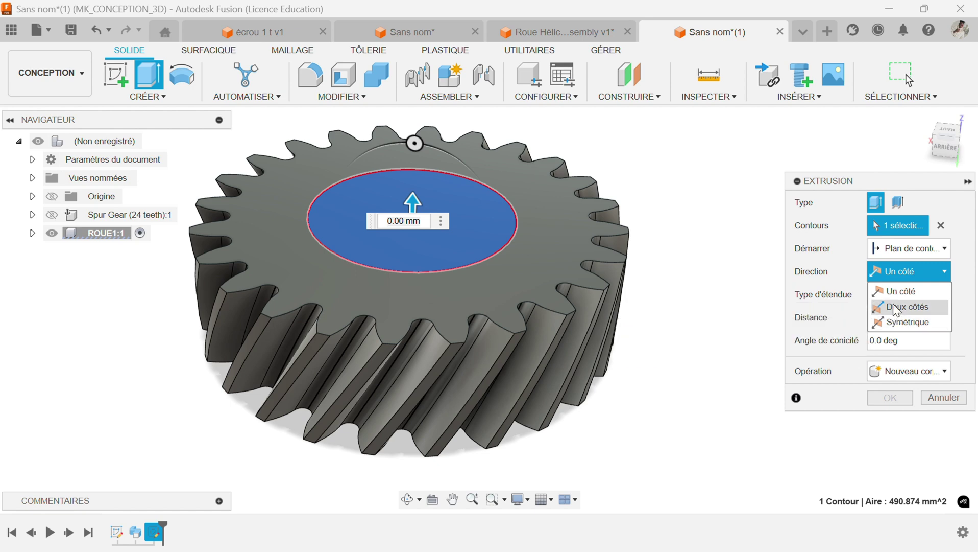
left_click(895, 292)
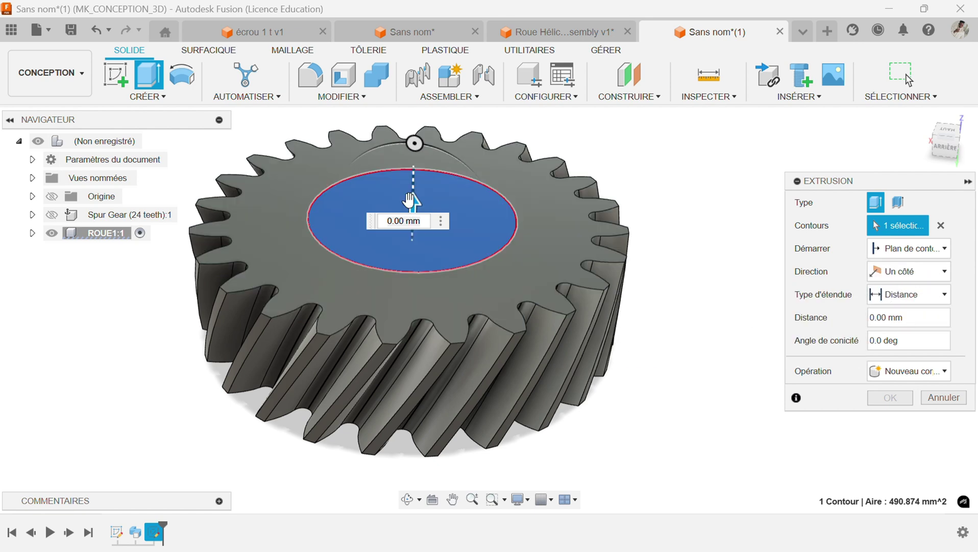
left_click_drag(413, 202, 409, 454)
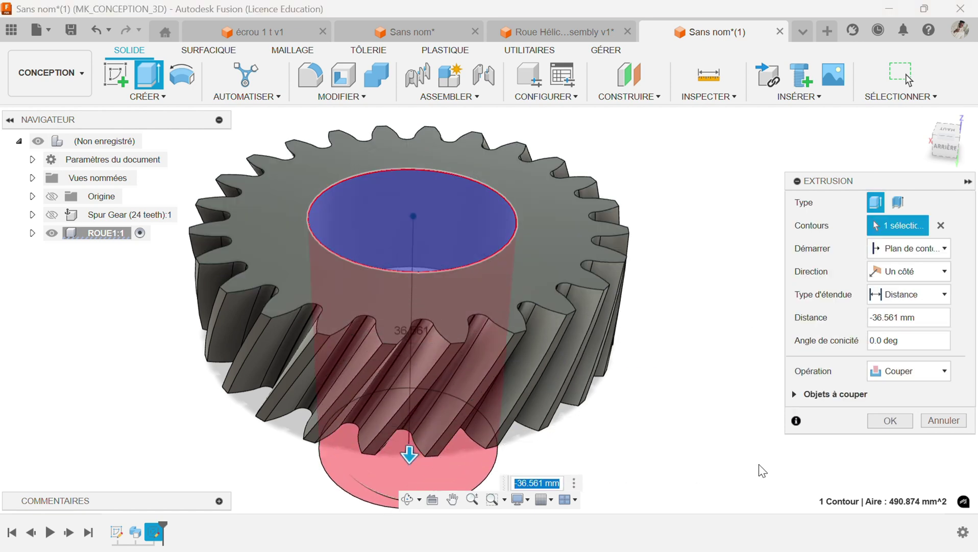
left_click(898, 420)
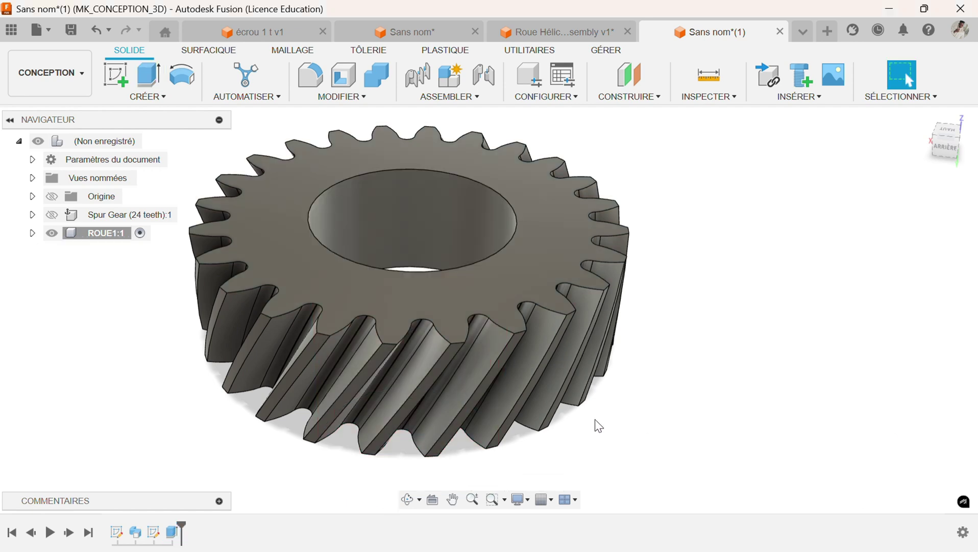
- Apply the polished gold appearance (Or - Poli) to the ROUE1 gear body
scroll(524, 404, "down", 3)
scroll(261, 417, "up", 2)
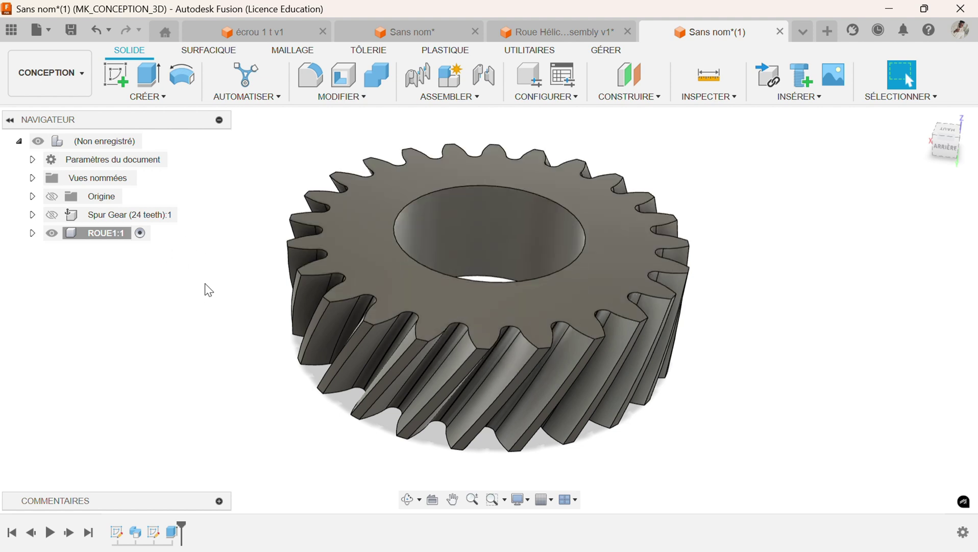
key("a")
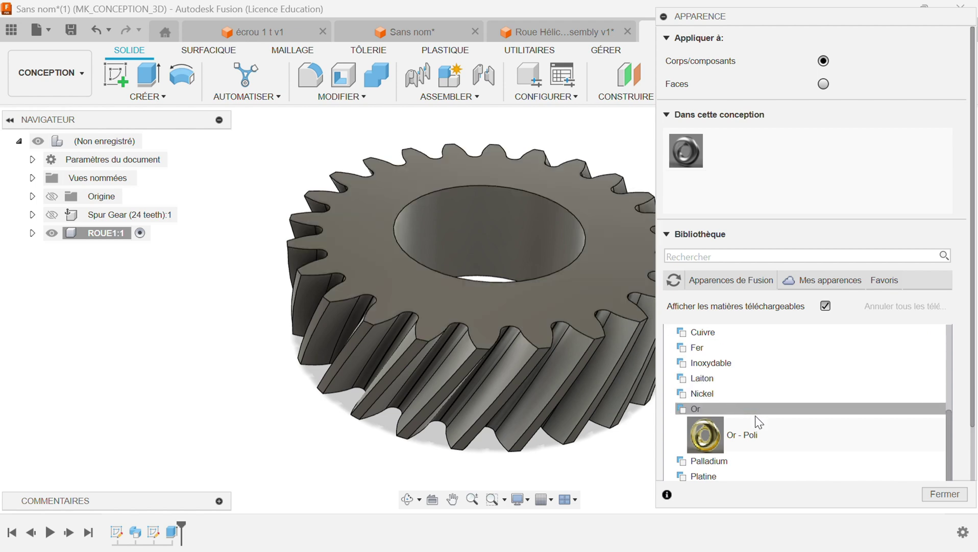
left_click_drag(756, 436, 596, 376)
left_click(938, 493)
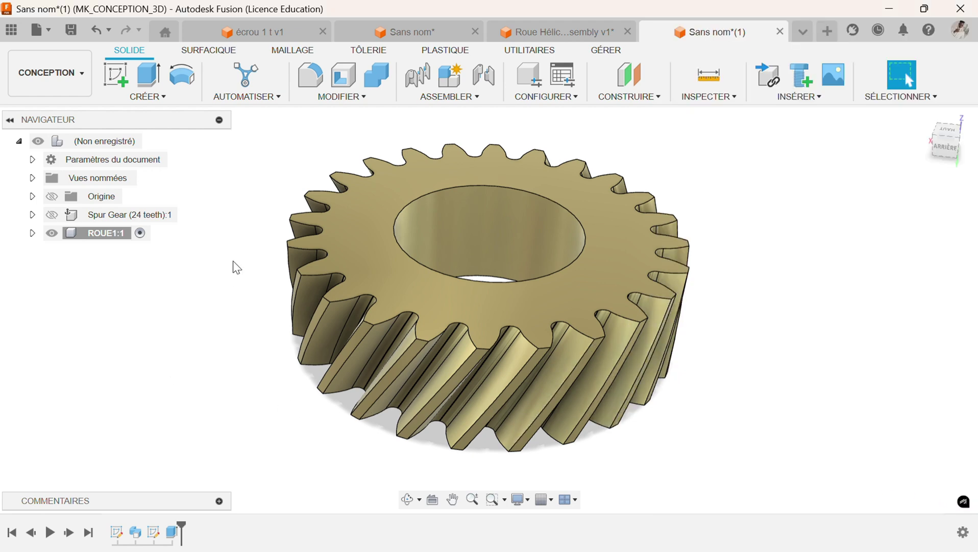
left_click(327, 98)
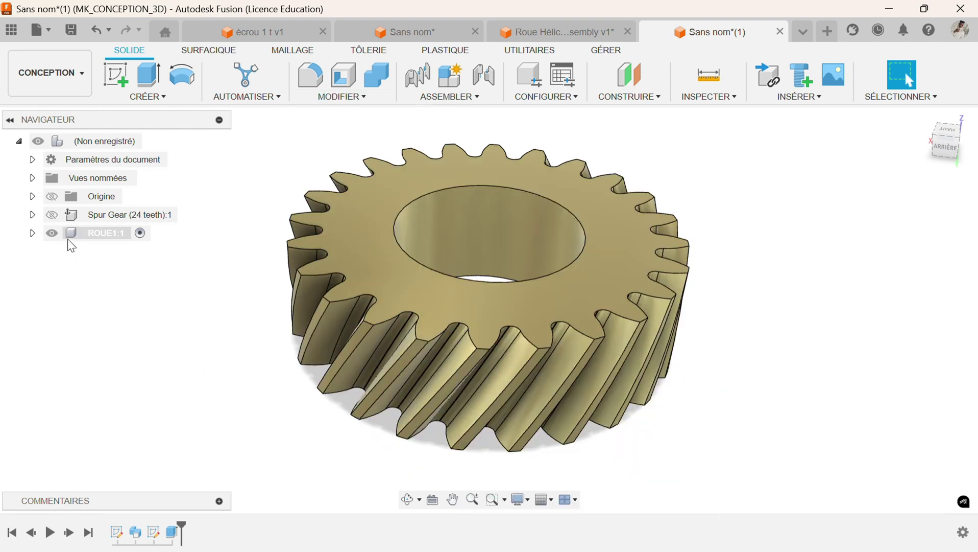
right_click(96, 235)
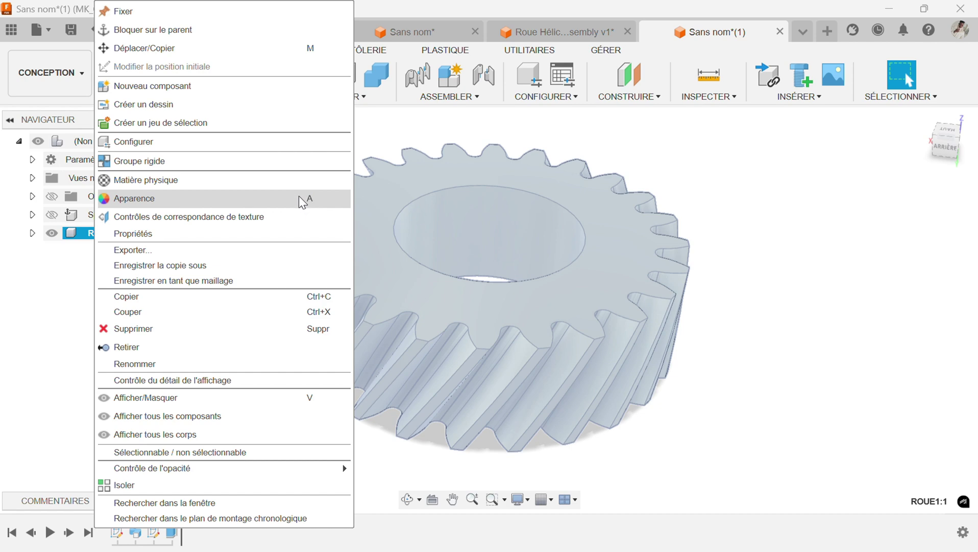
left_click(34, 277)
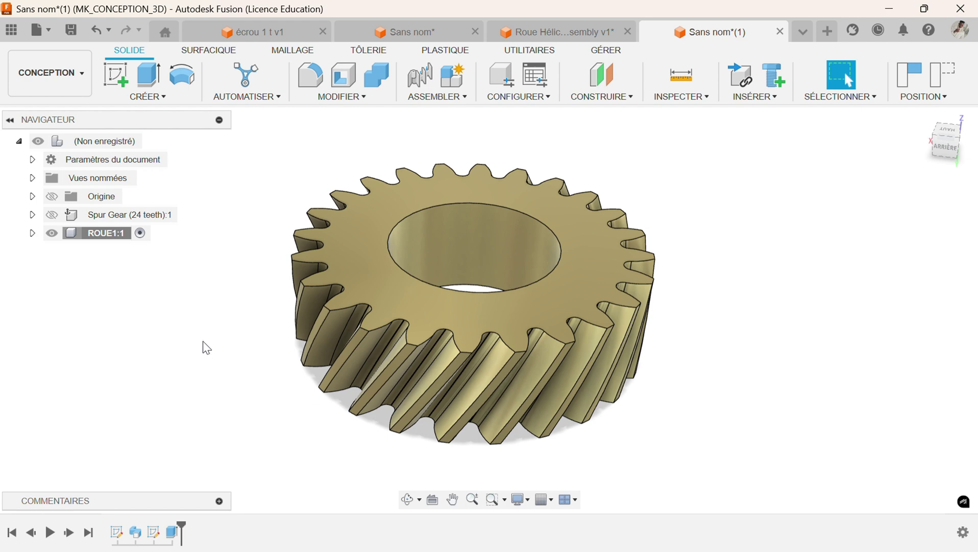
- Create an active internal component named ROUE2 under the top-level assembly and hide ROUE1
right_click(90, 140)
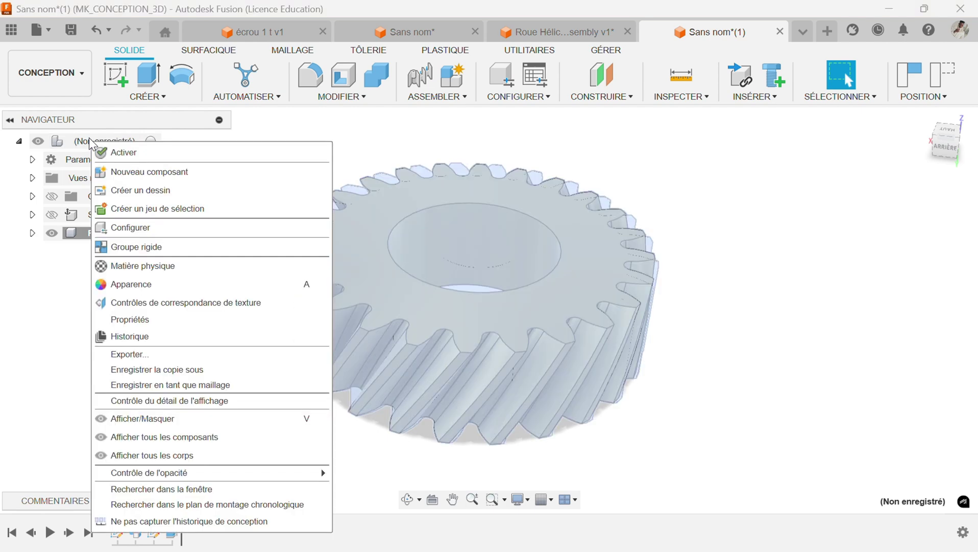
left_click(142, 175)
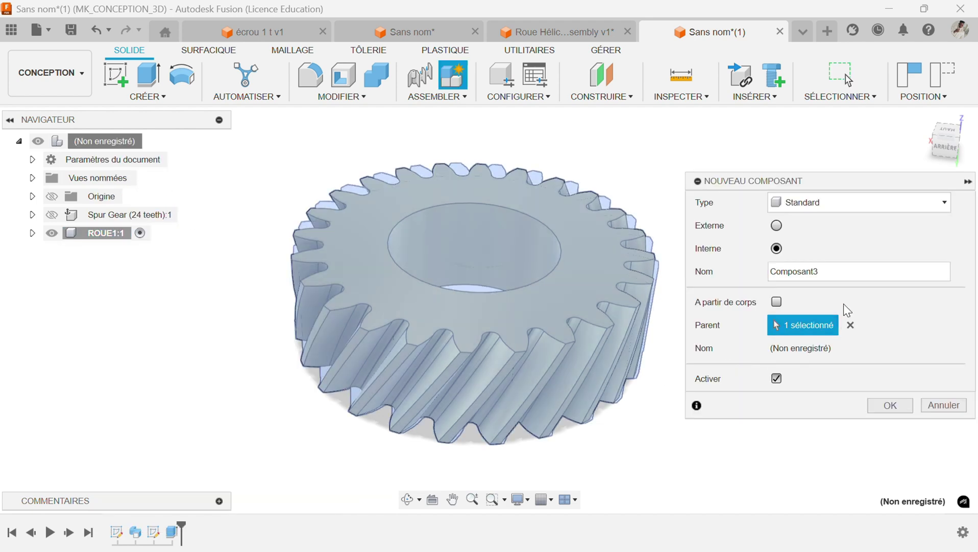
double_click(832, 272)
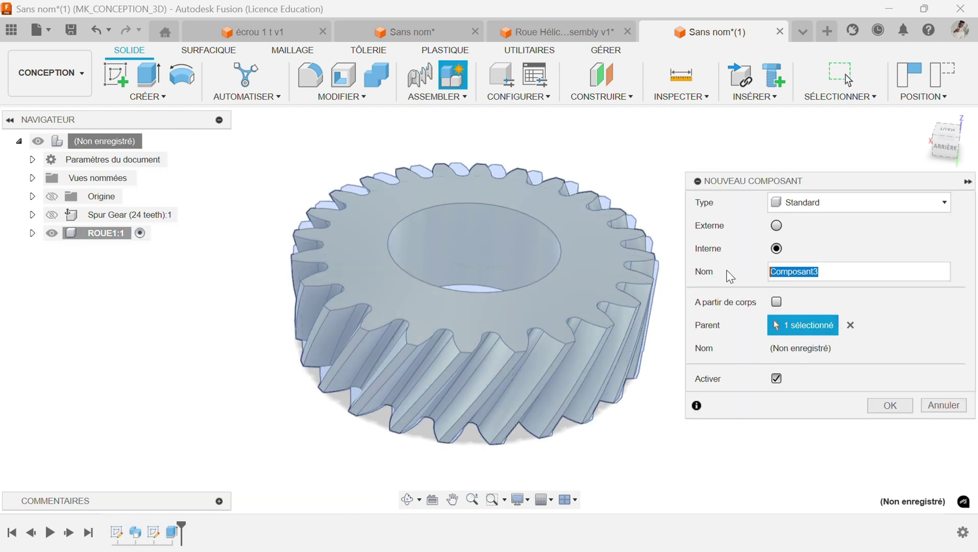
type("ROUE2")
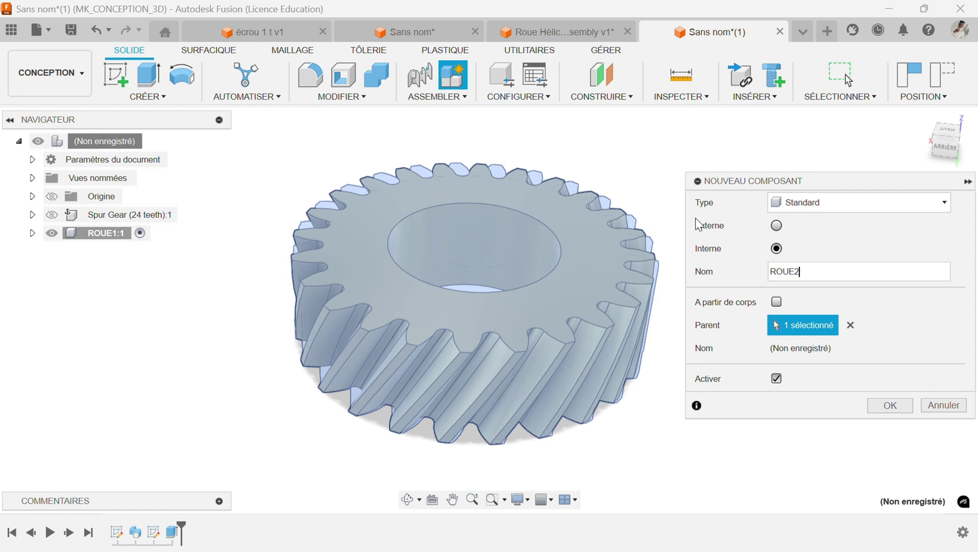
key("Return")
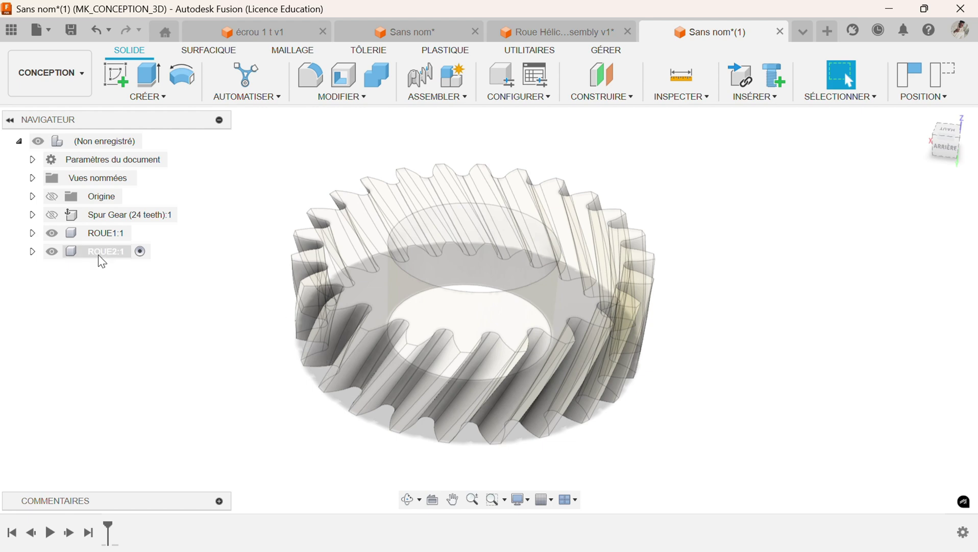
left_click(52, 236, "ctrl")
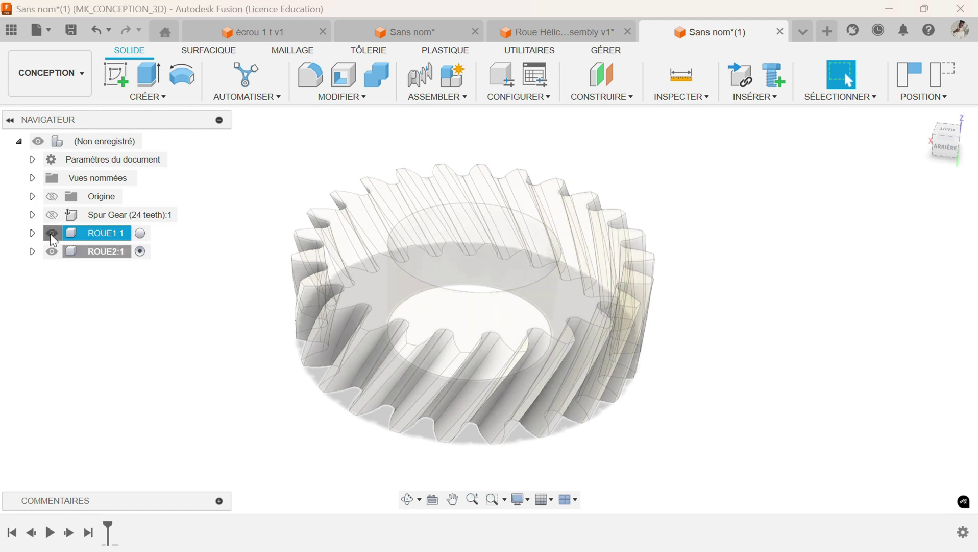
left_click(52, 235)
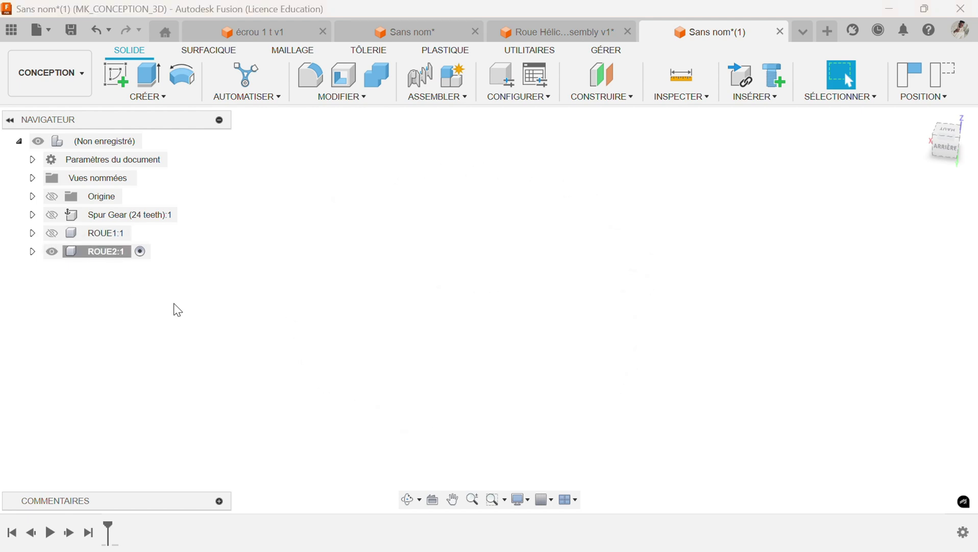
- Start a sketch on the XY plane in ROUE2, capturing the current component positions
left_click(116, 75)
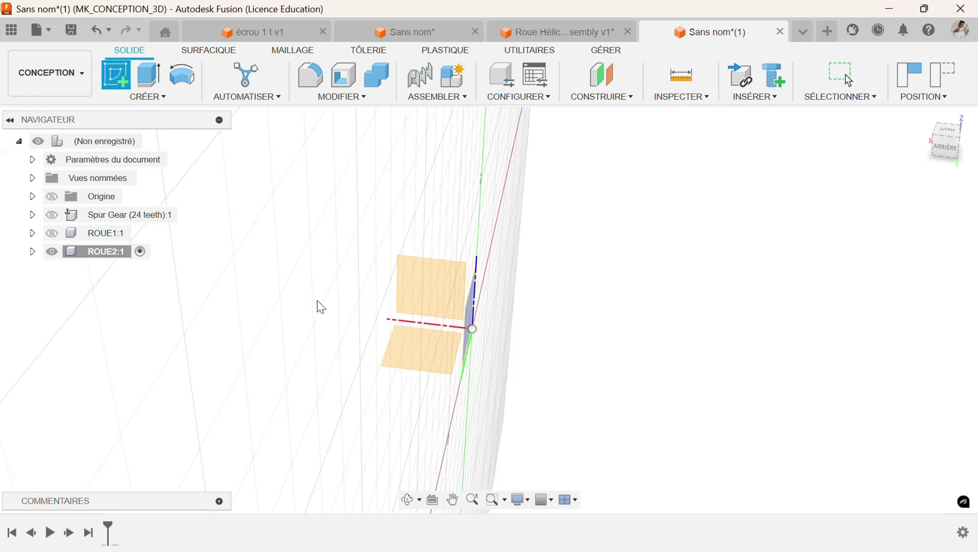
left_click(423, 352)
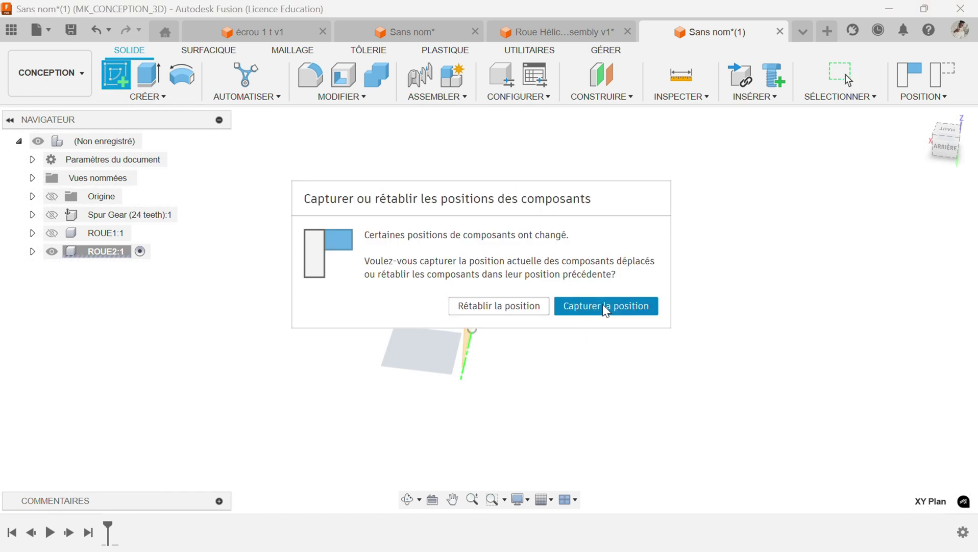
left_click(606, 306)
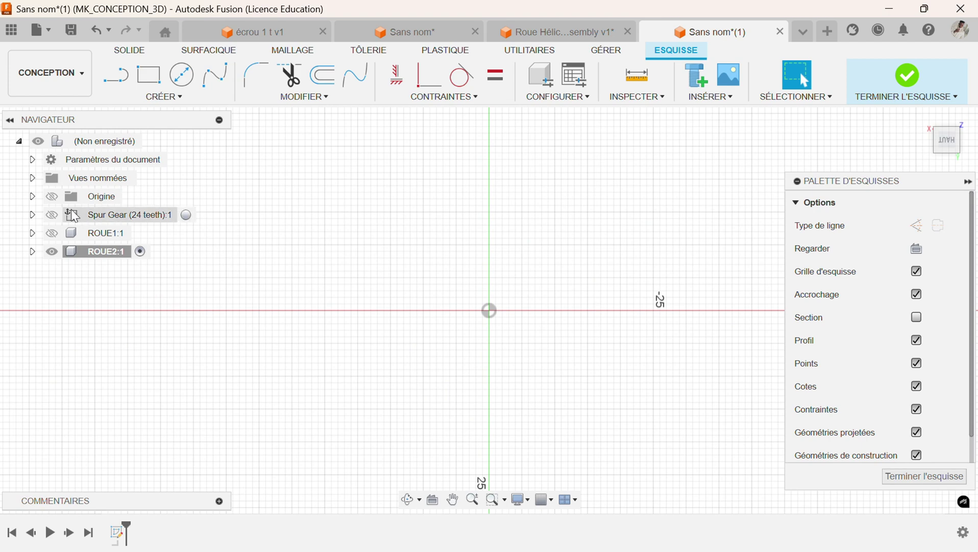
- Show the Spur Gear (24 teeth), project its body silhouette into the ROUE2 sketch, and hide the component again
left_click(52, 214)
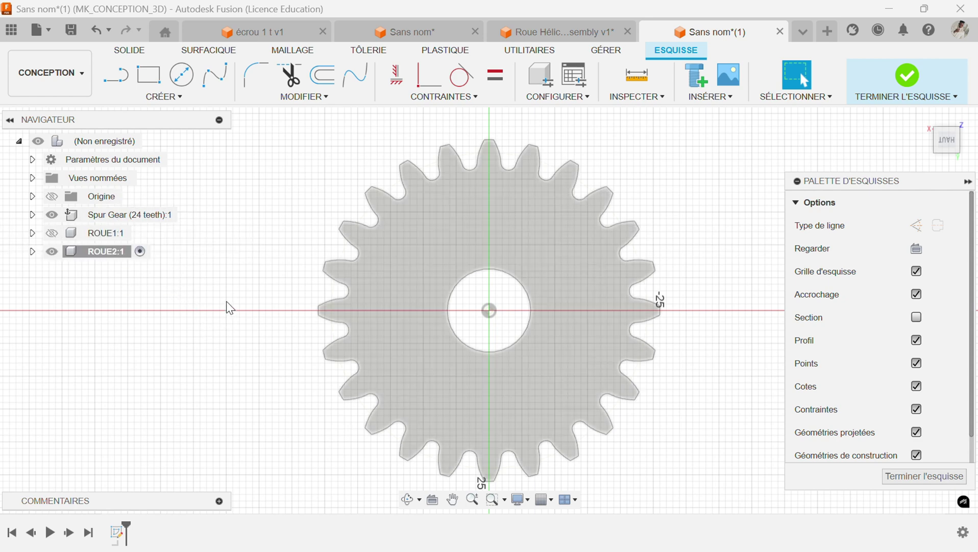
left_click(157, 101)
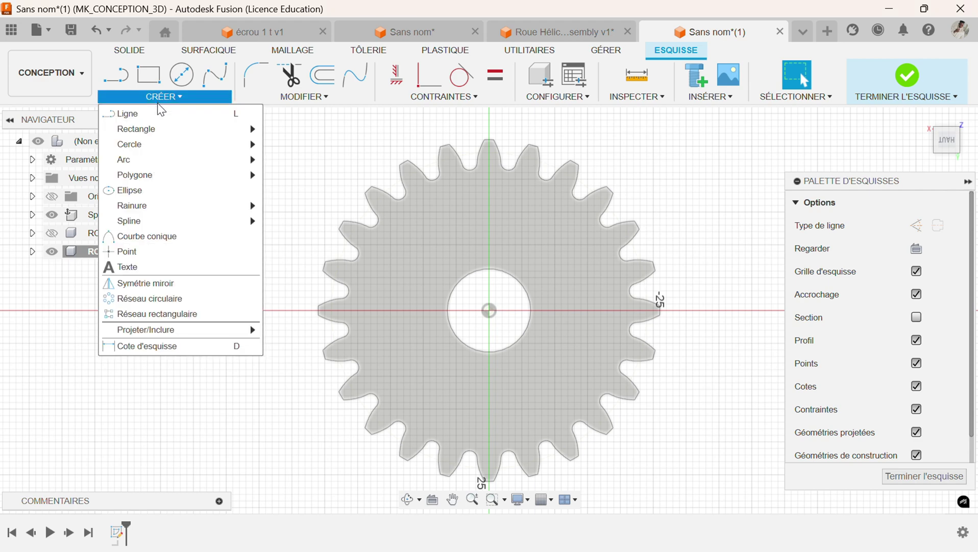
mouse_move(139, 336)
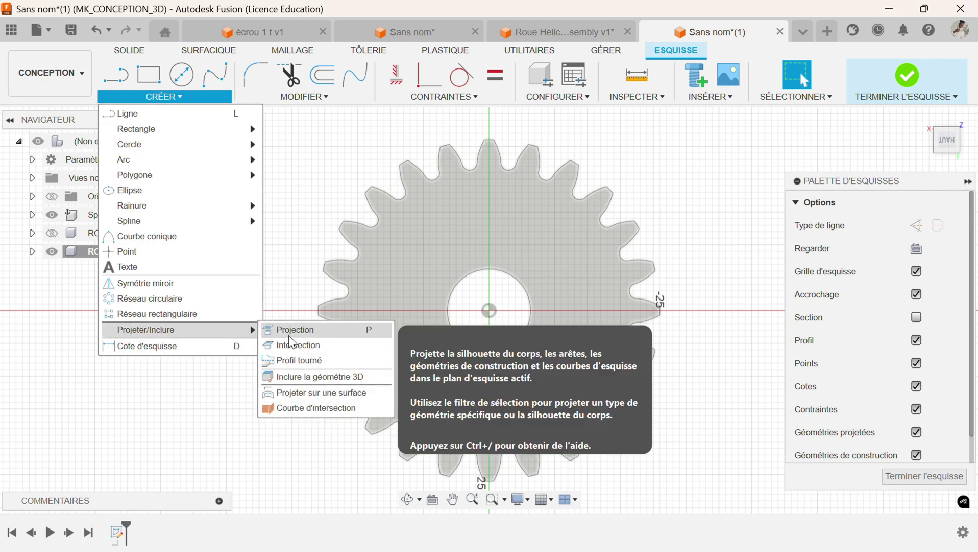
left_click(289, 331)
left_click(397, 301)
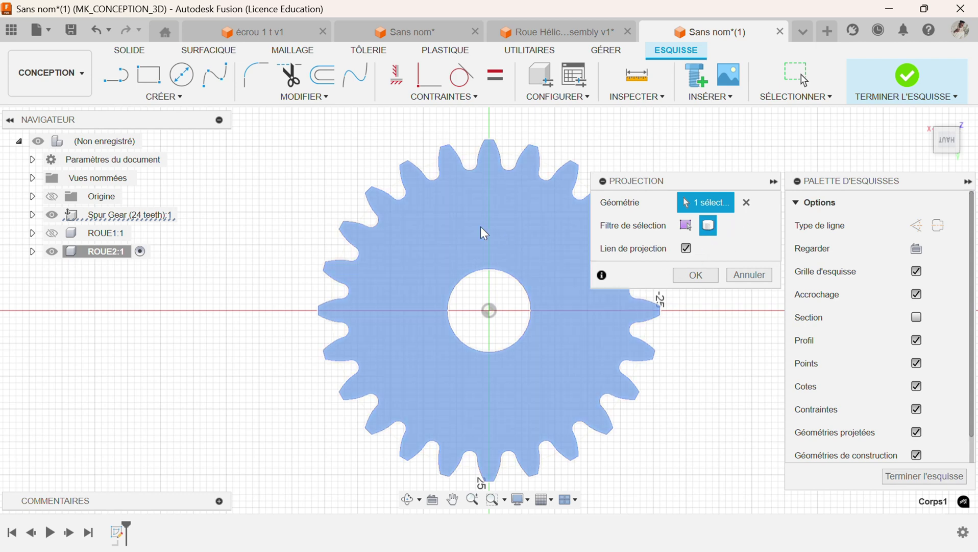
left_click(694, 275)
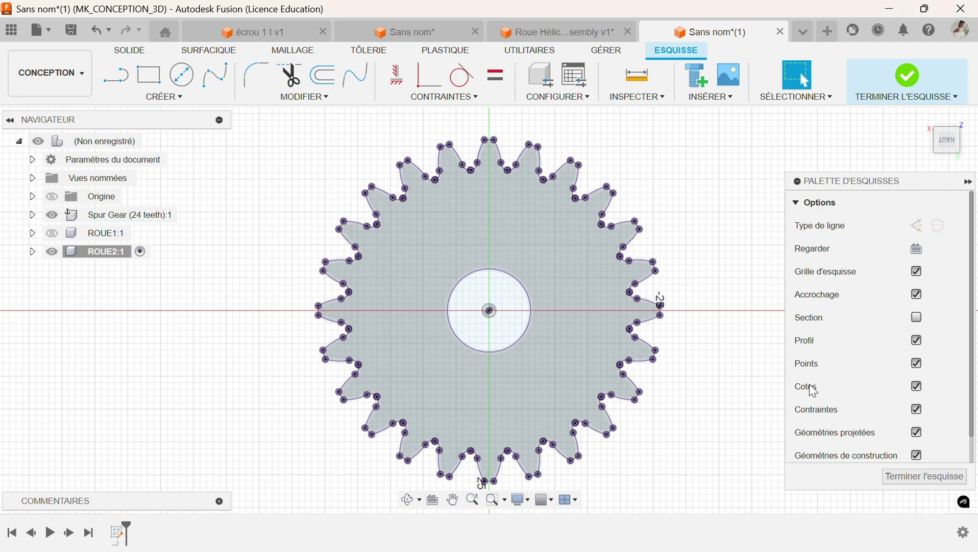
scroll(811, 391, "down", 1)
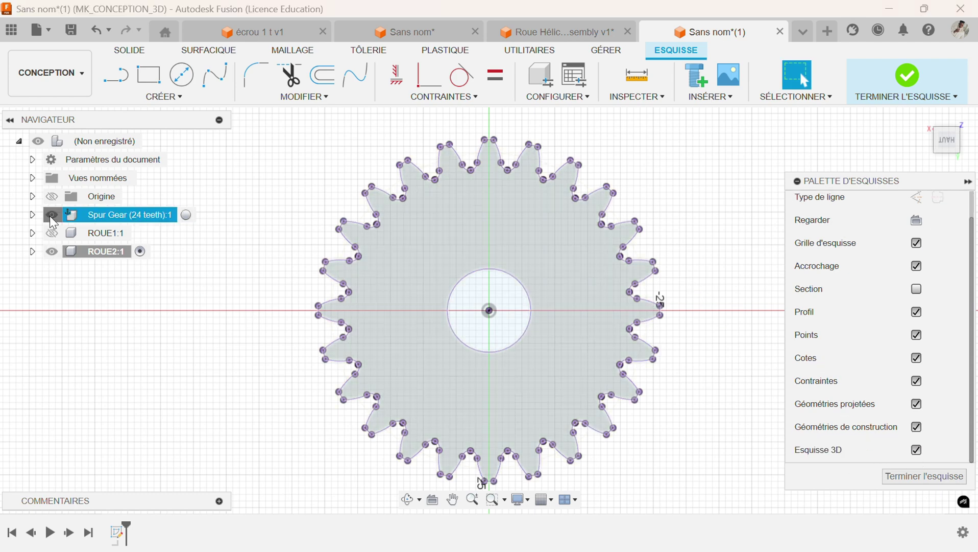
left_click(50, 215)
- Draw a 15 mm line from the projected gear's centre along the Z axis in ROUE2 and finish the sketch
left_click(115, 82)
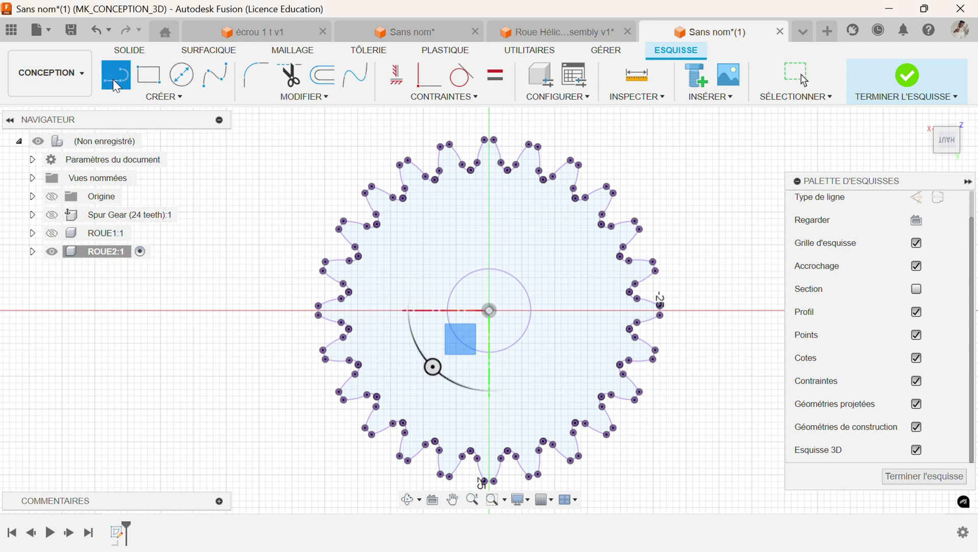
mouse_move(259, 415)
middle_mouse_down("shift")
mouse_move(266, 368)
mouse_move(256, 333)
mouse_move(231, 324)
mouse_move(247, 342)
middle_mouse_up("shift")
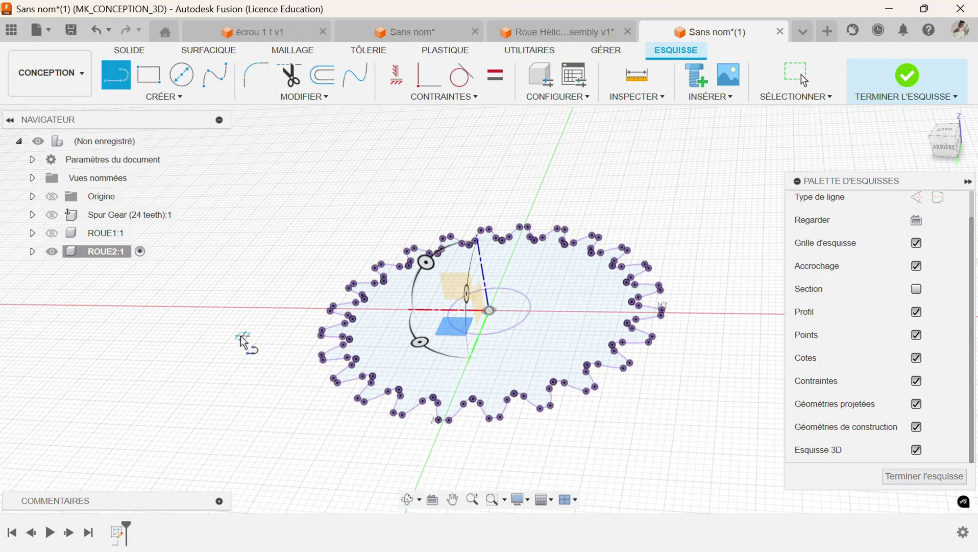
scroll(493, 322, "up", 2)
left_click(488, 306)
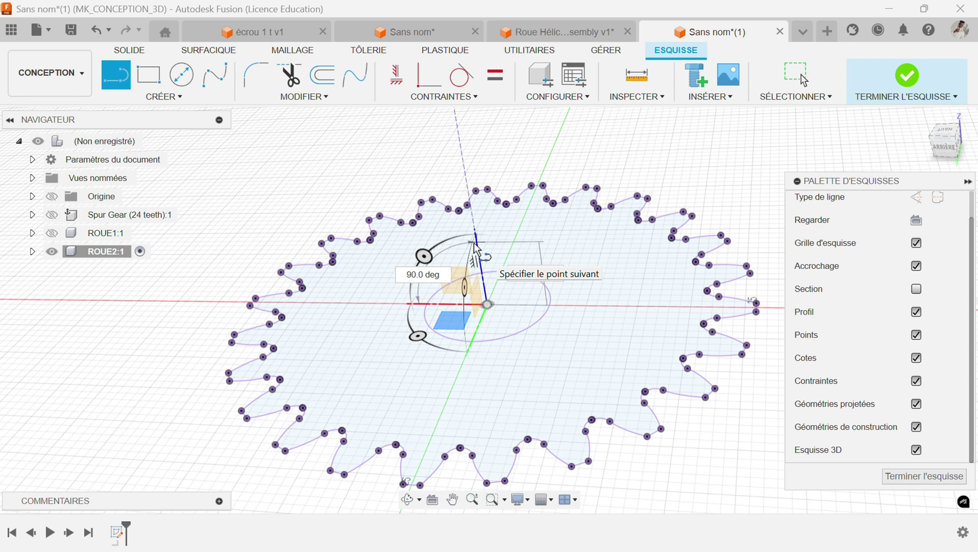
type("15")
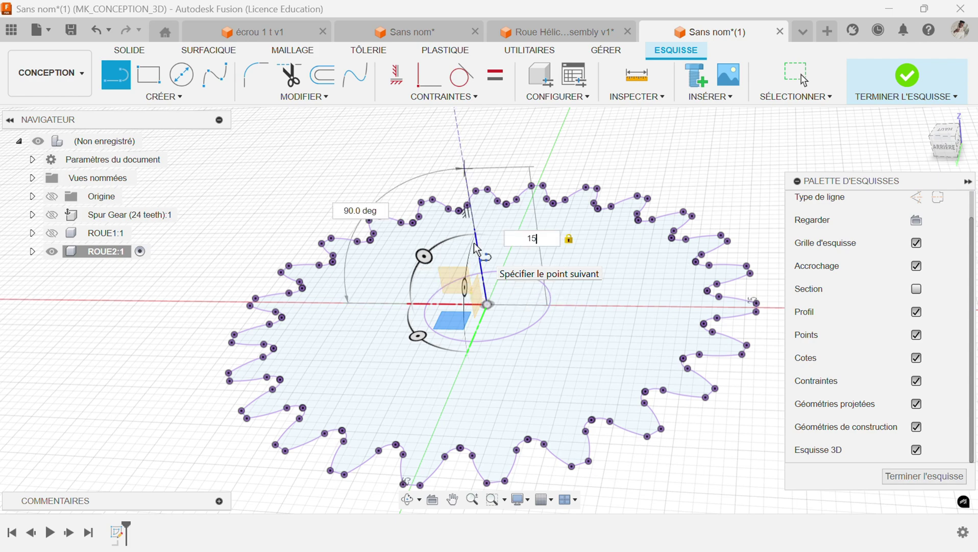
key("Return")
key("Escape")
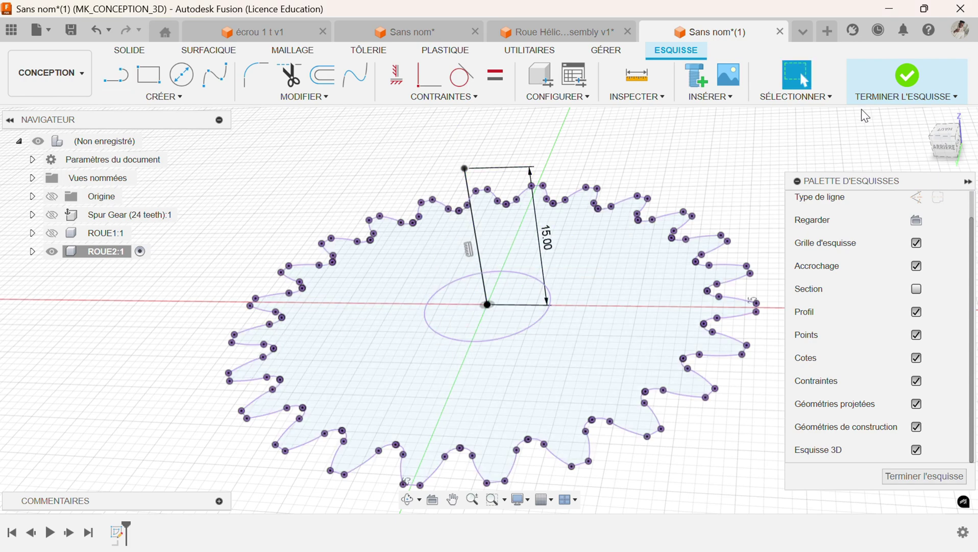
left_click(902, 76)
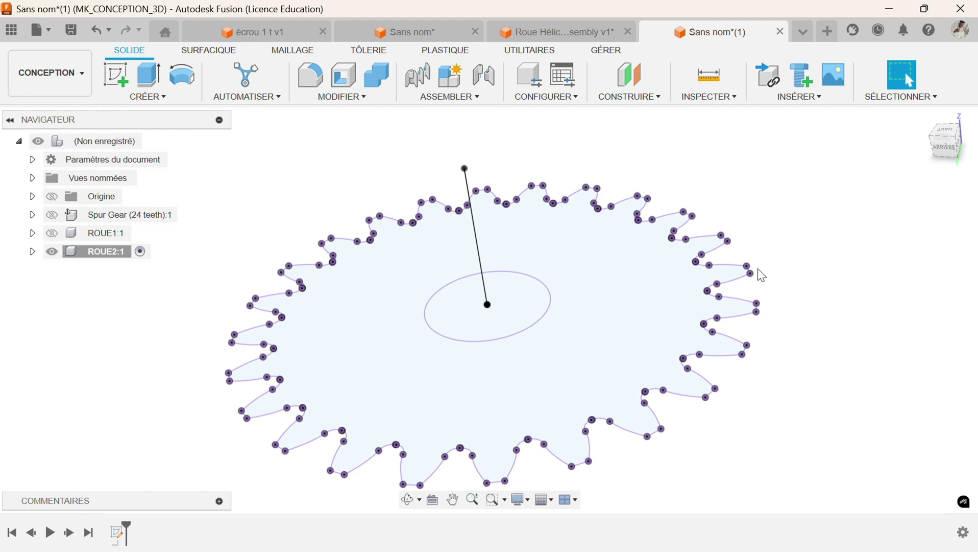
- Start a single-path sweep in ROUE2 using the gear silhouette and its central circle as profiles and the 15 mm line as path
left_click(134, 97)
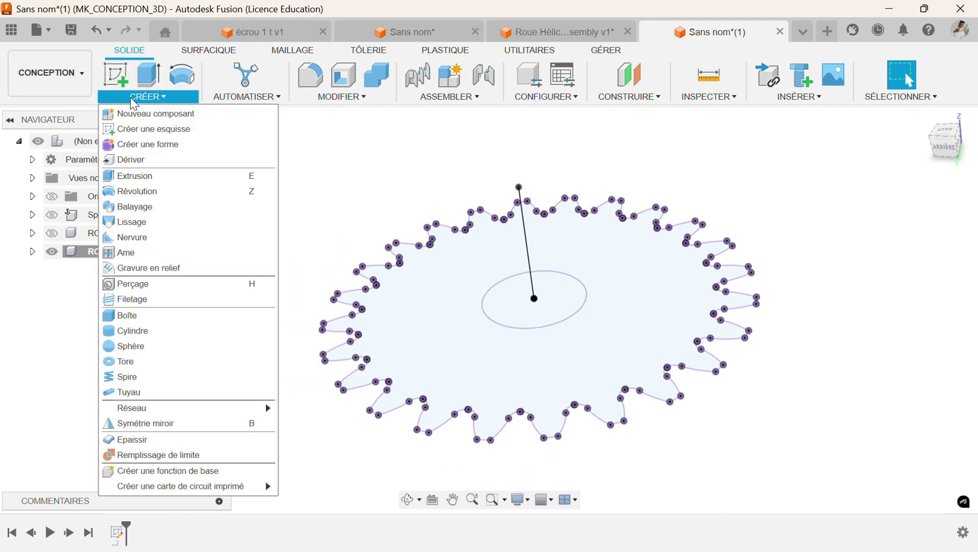
left_click(130, 207)
left_click(488, 317)
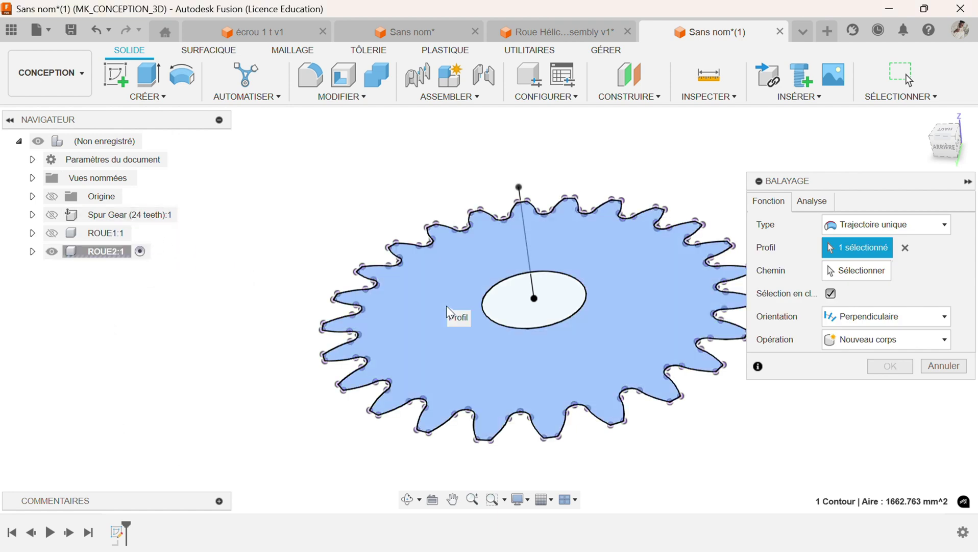
left_click(512, 313)
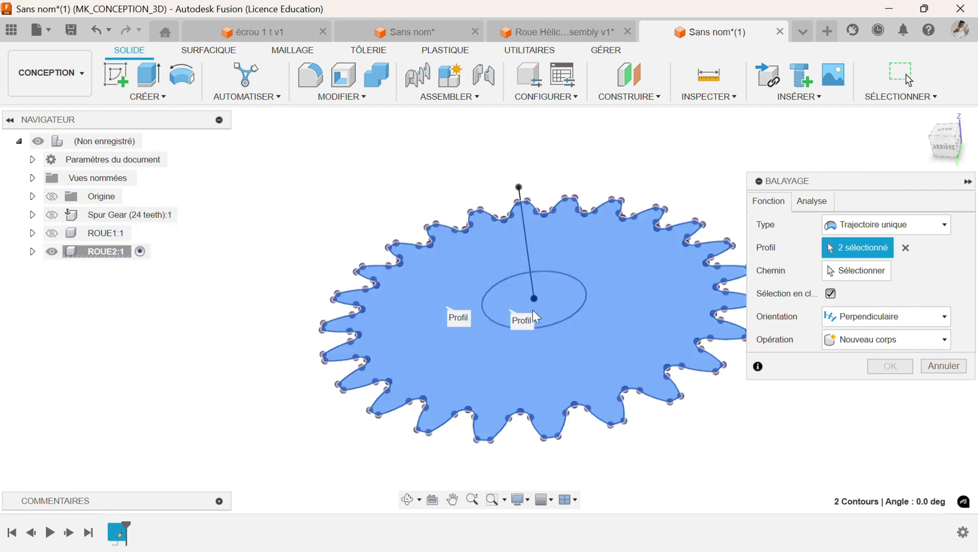
left_click(873, 275)
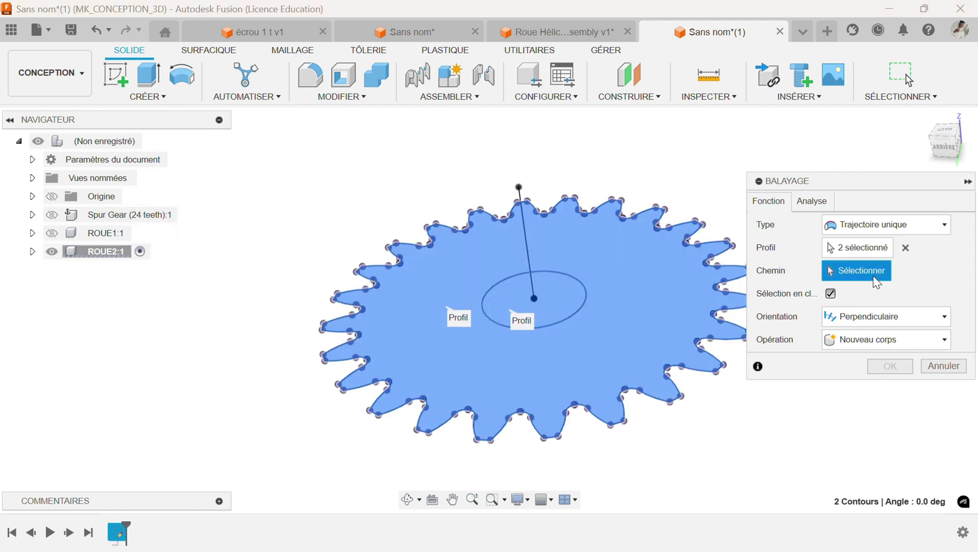
left_click(526, 231)
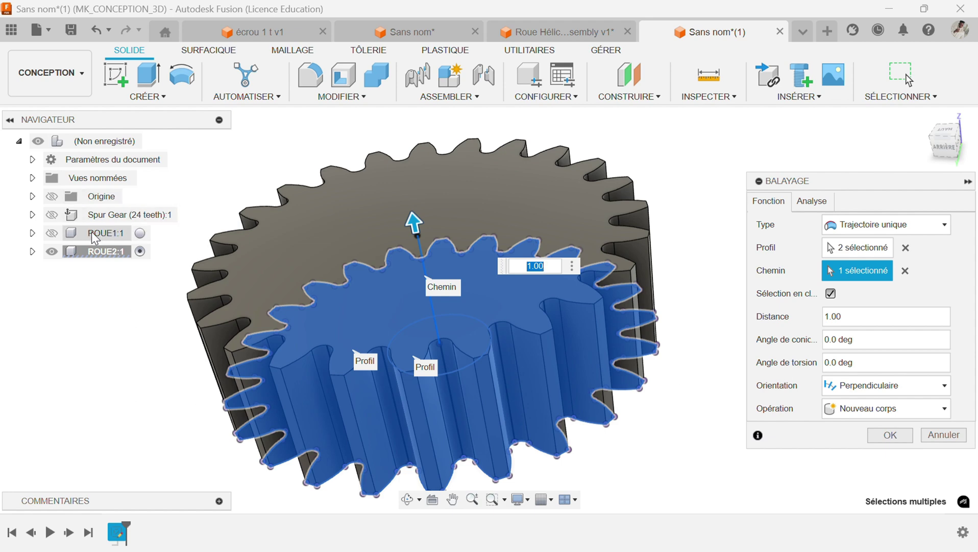
- Set the sweep's twist angle to -20 degrees and create it as a new body
left_click(868, 362)
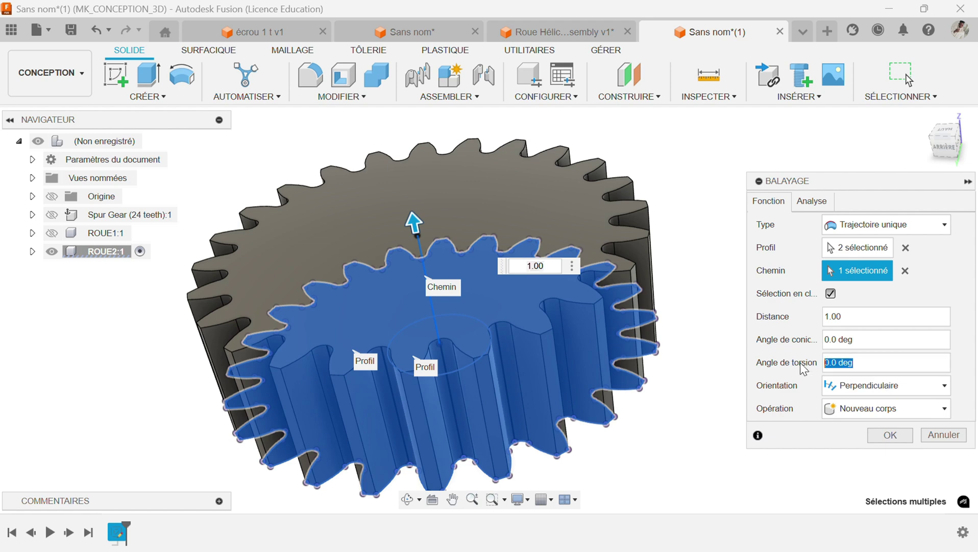
type("-20")
key("Return")
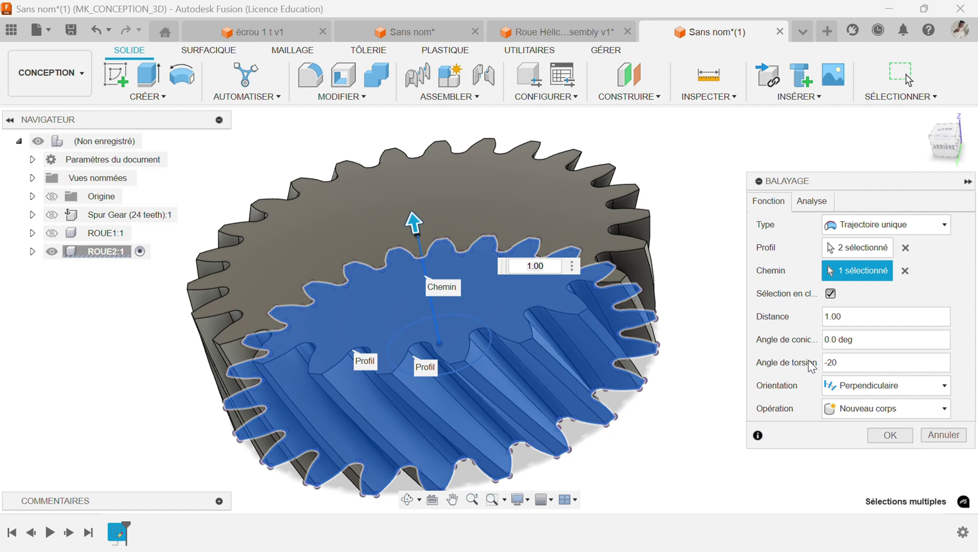
left_click(832, 365)
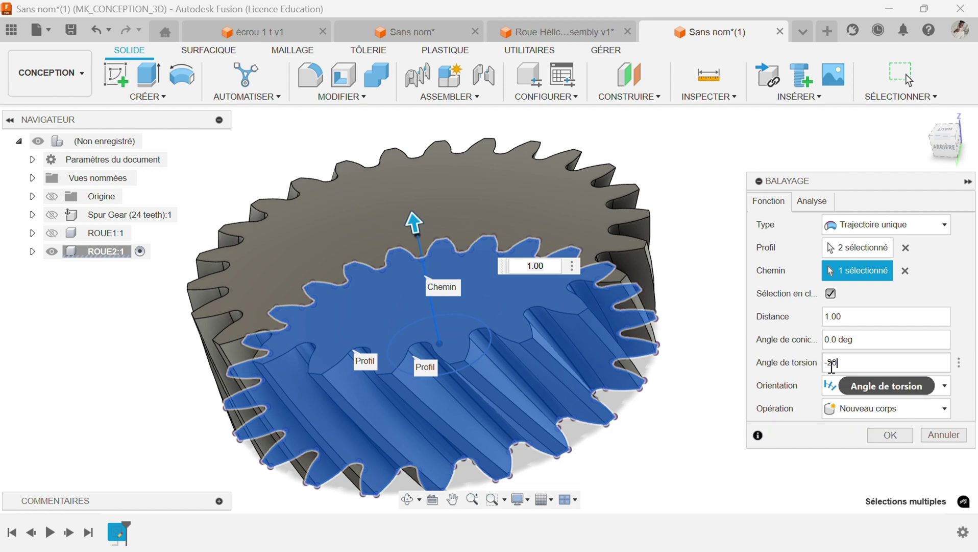
left_click(889, 436)
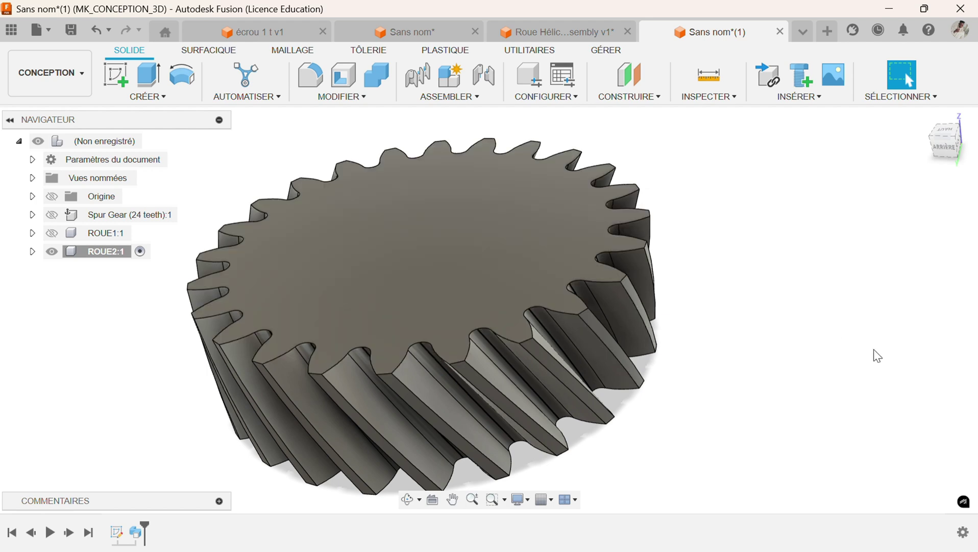
- Sketch a 25 mm diameter circle centred on the upper face of the ROUE2 helical gear and finish the sketch
left_click(436, 254)
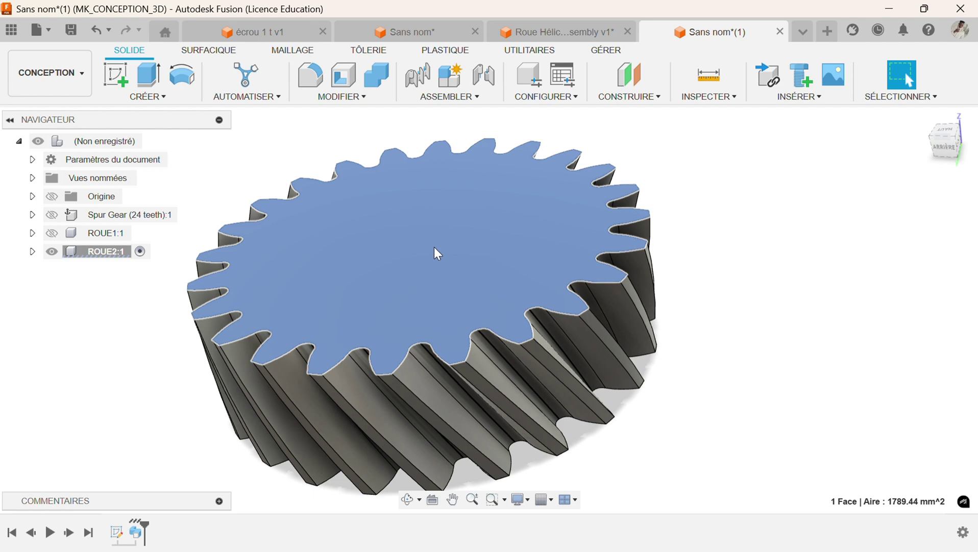
left_click(126, 82)
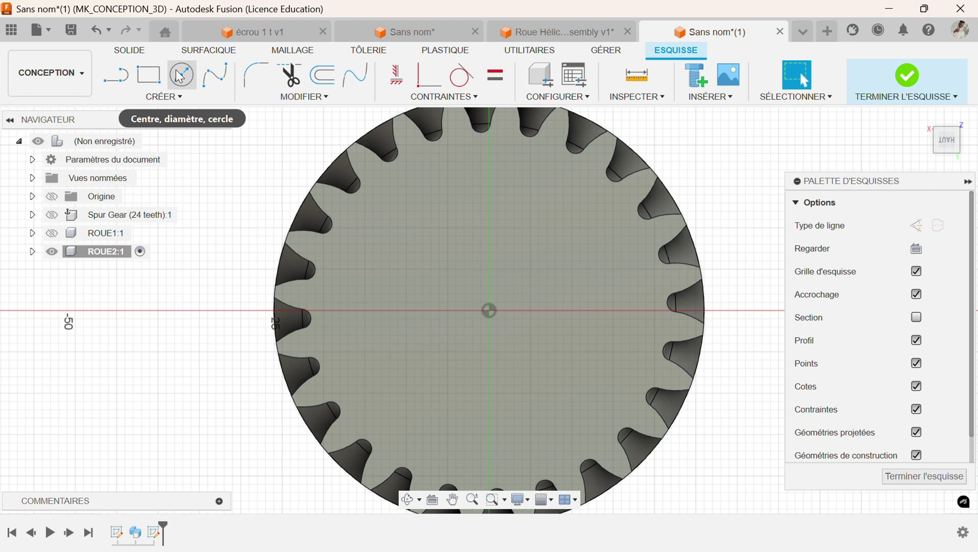
left_click(181, 75)
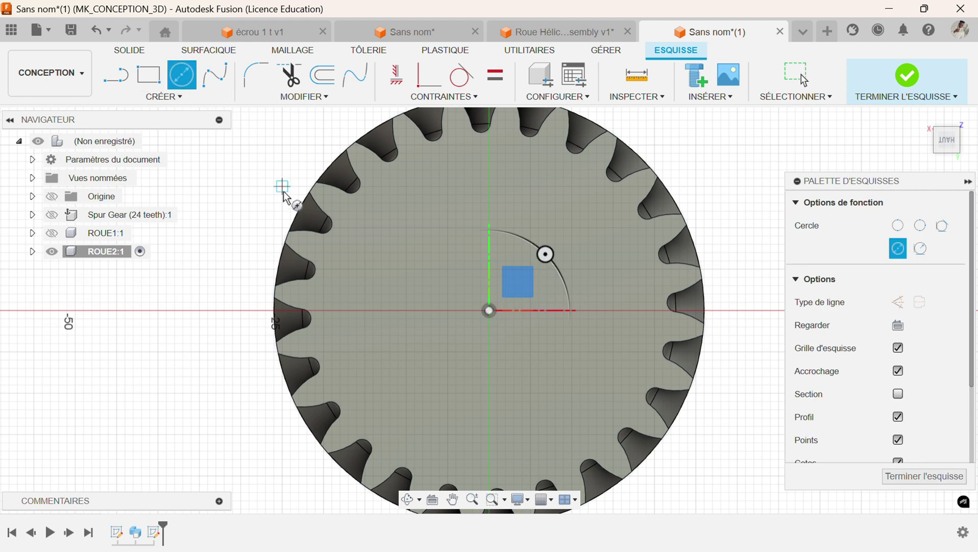
left_click(489, 311)
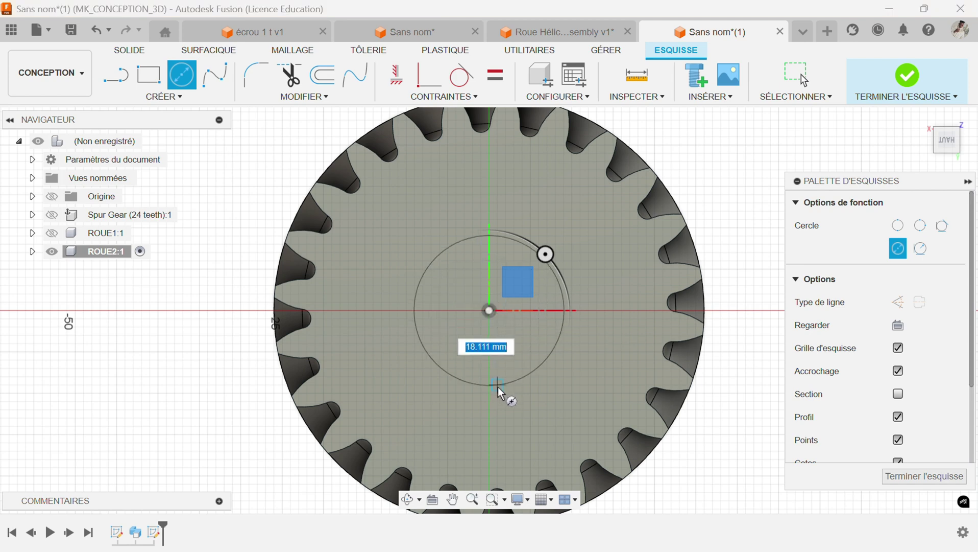
type("25")
key("Tab")
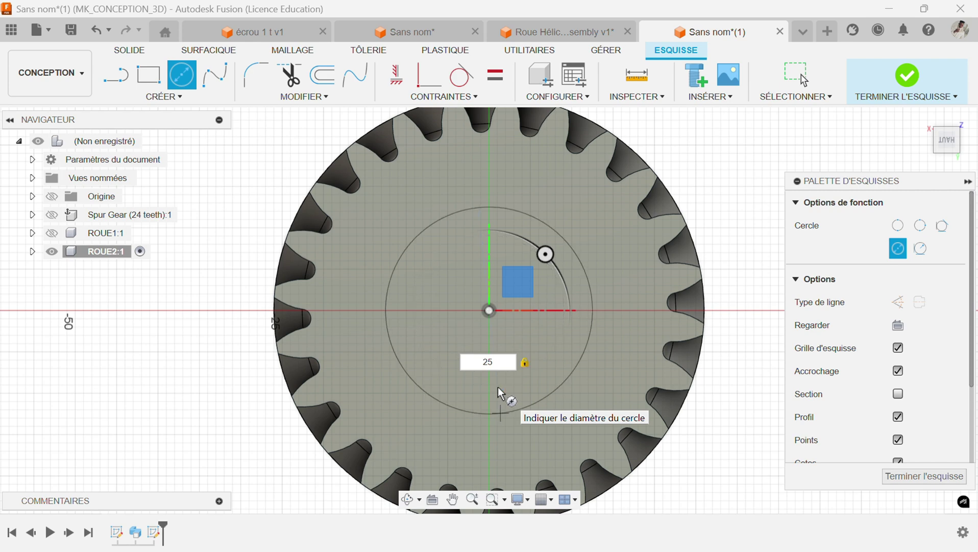
key("Return")
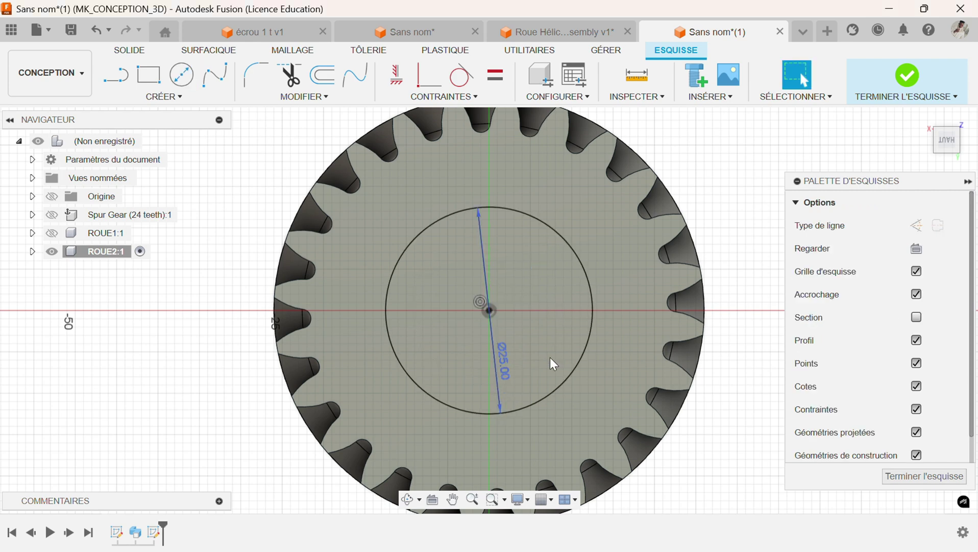
left_click(913, 80)
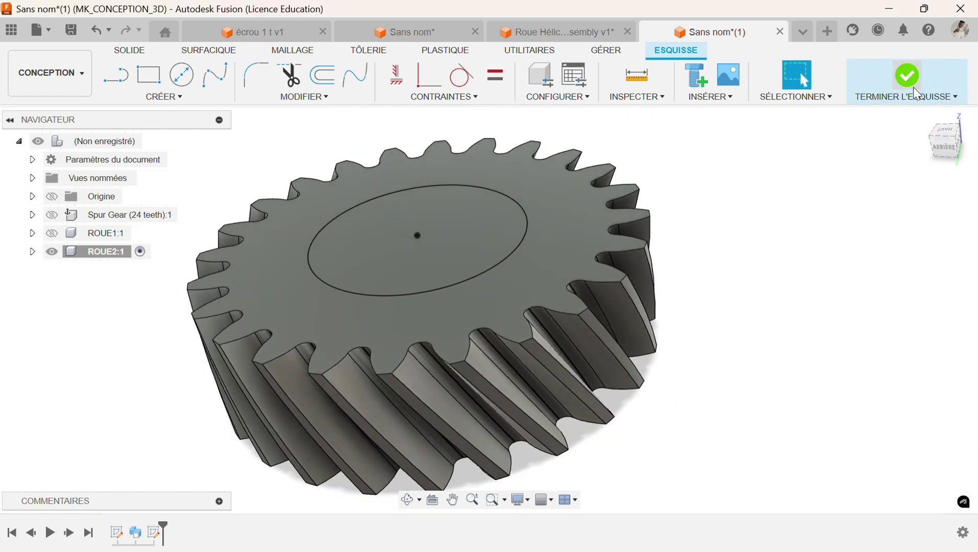
- Extrude the 25 mm circle downward through the full gear thickness to cut the central bore
left_click(148, 75)
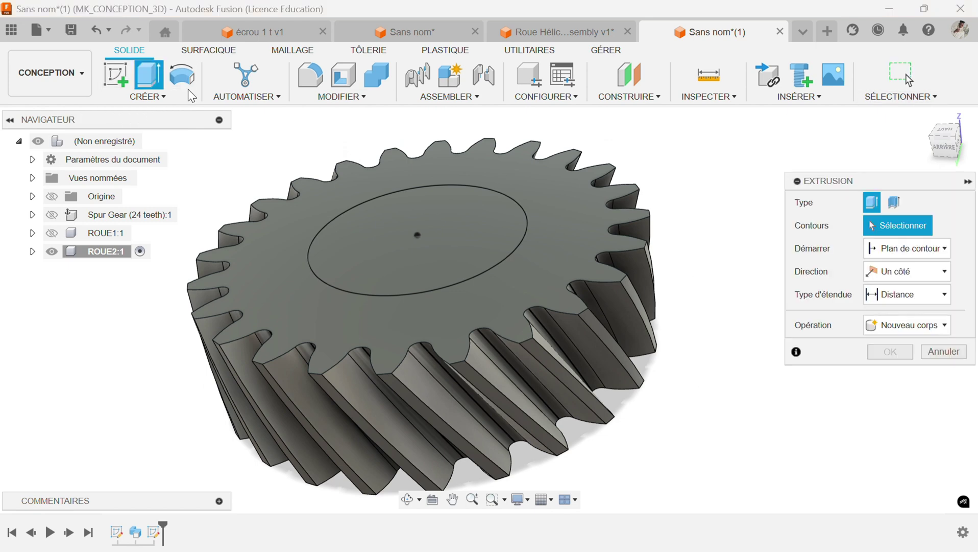
left_click(394, 218)
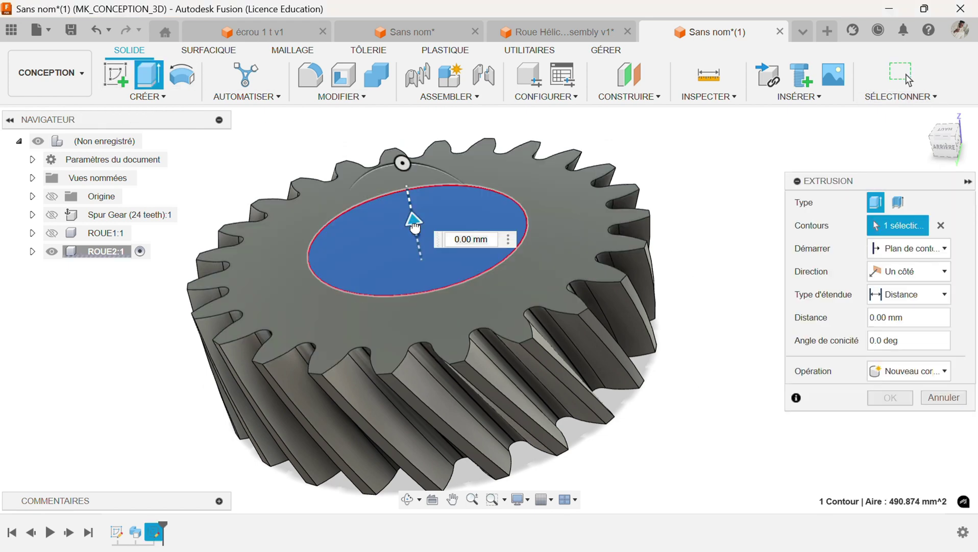
left_click_drag(411, 219, 727, 433)
left_click(876, 421)
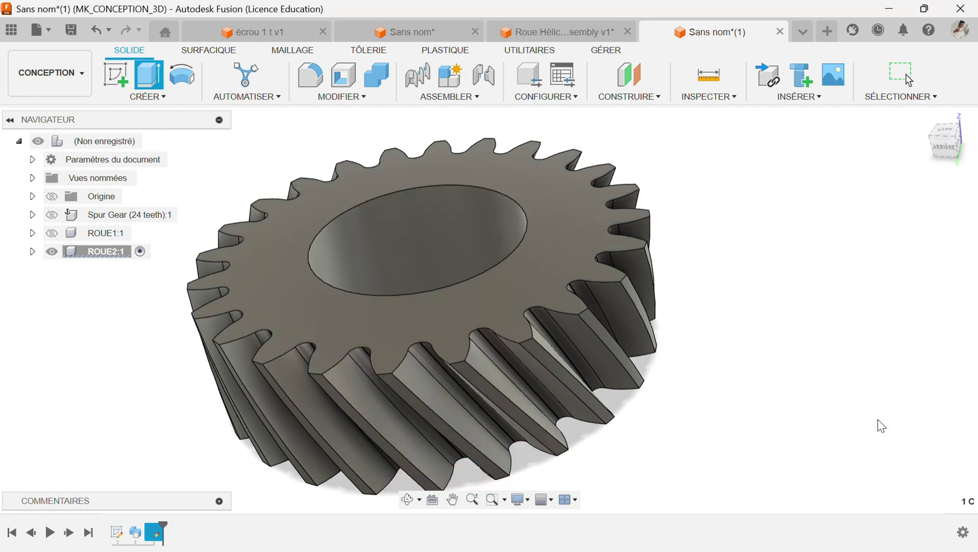
- Try the Nickel - Poli and Nickel - Satiné appearances on the ROUE2 gear
scroll(828, 419, "down", 2)
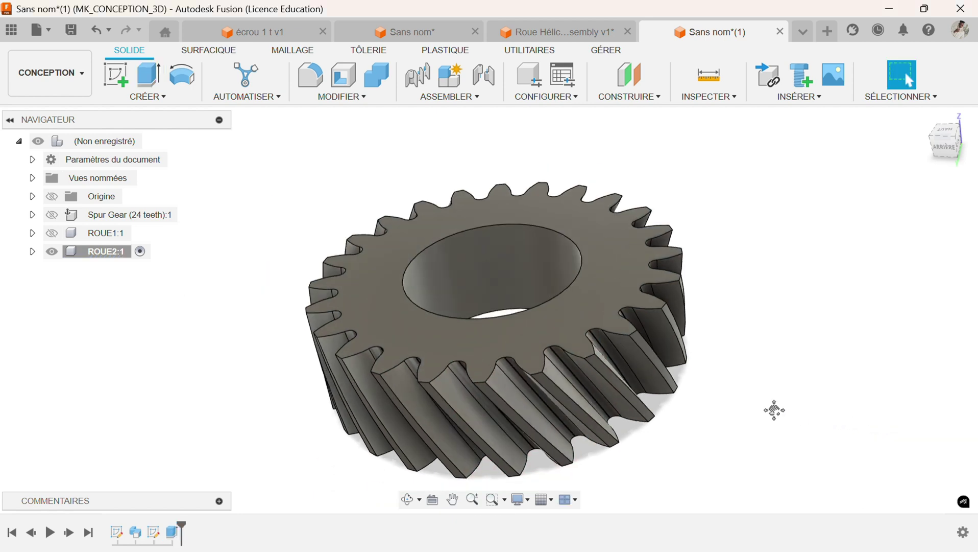
middle_click_drag(773, 409, 763, 387)
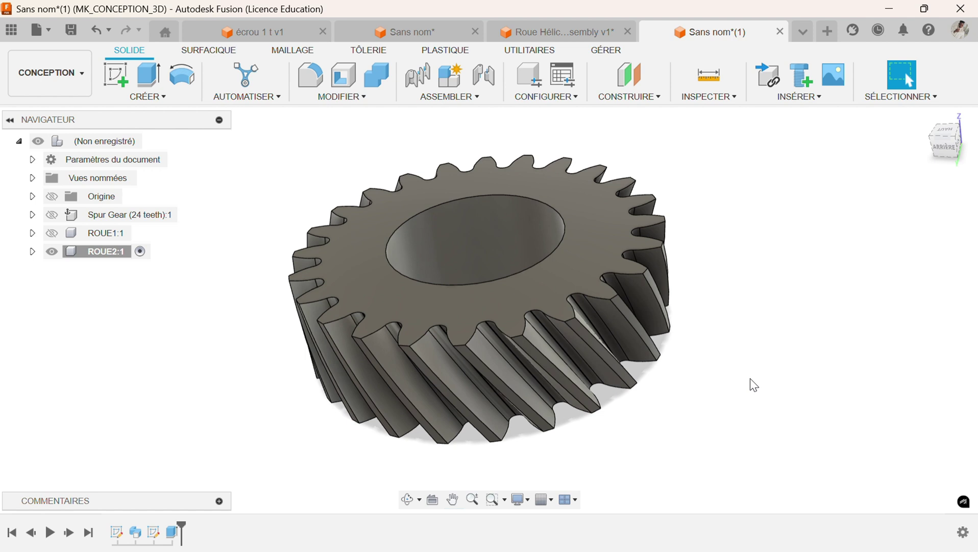
key("a")
left_click(700, 409)
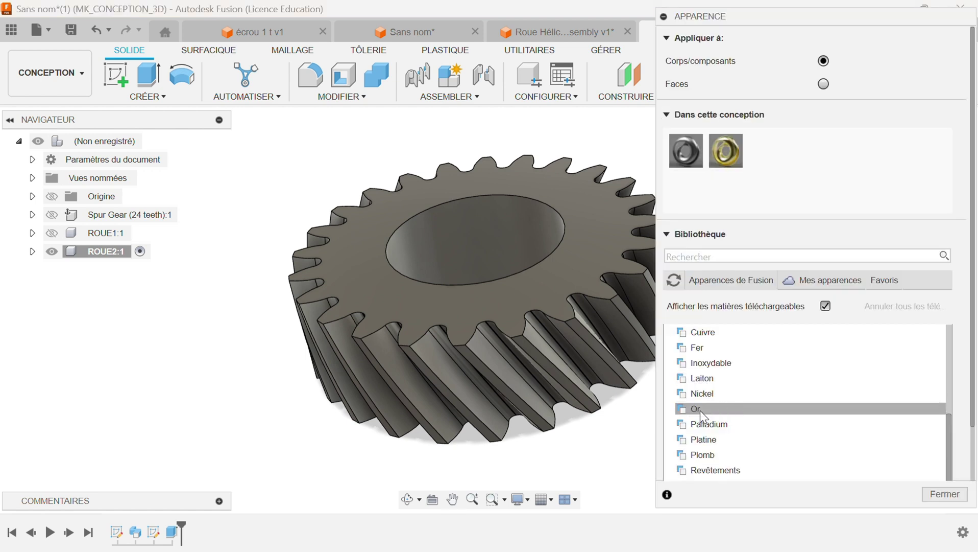
left_click(698, 394)
left_click(698, 397)
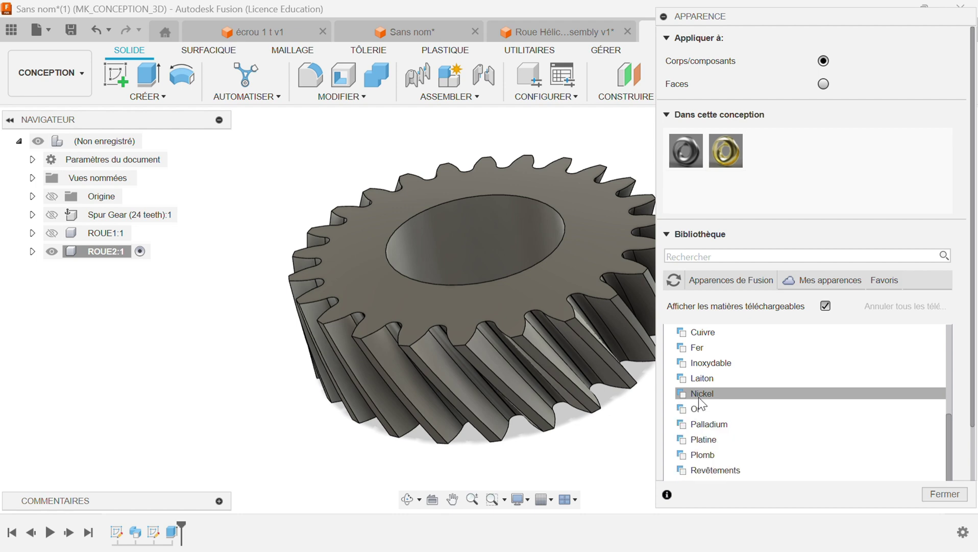
left_click(701, 396)
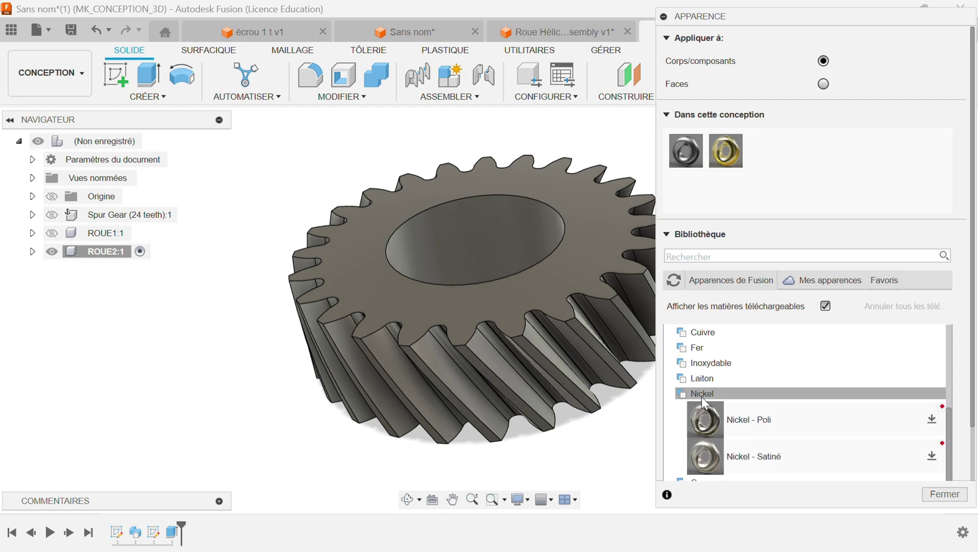
left_click_drag(768, 417, 548, 350)
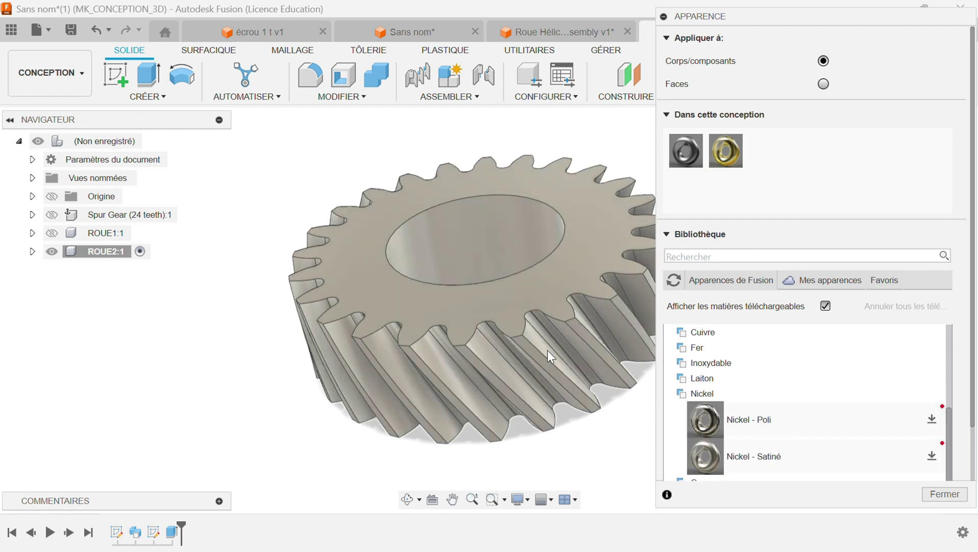
left_click_drag(833, 465, 575, 375)
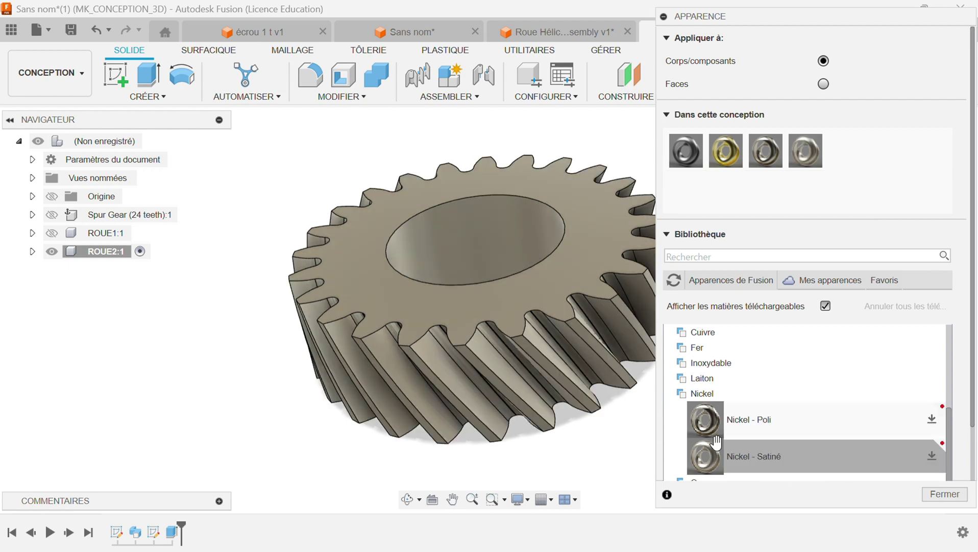
left_click(711, 396)
- Try Laiton - Ancien and Laiton - Ancien - Mat on the ROUE2 gear, and keep the Laiton - Poli appearance
left_click(714, 377)
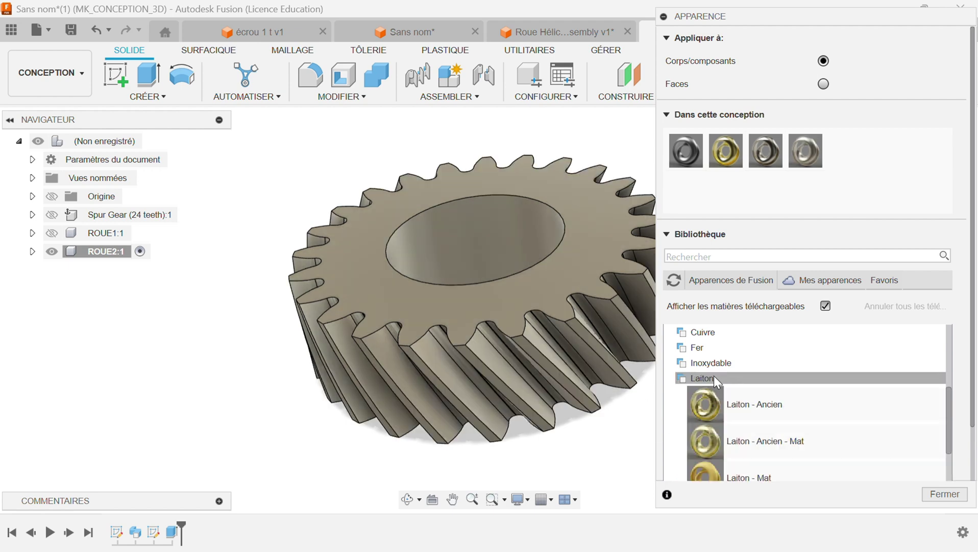
left_click_drag(736, 411, 582, 350)
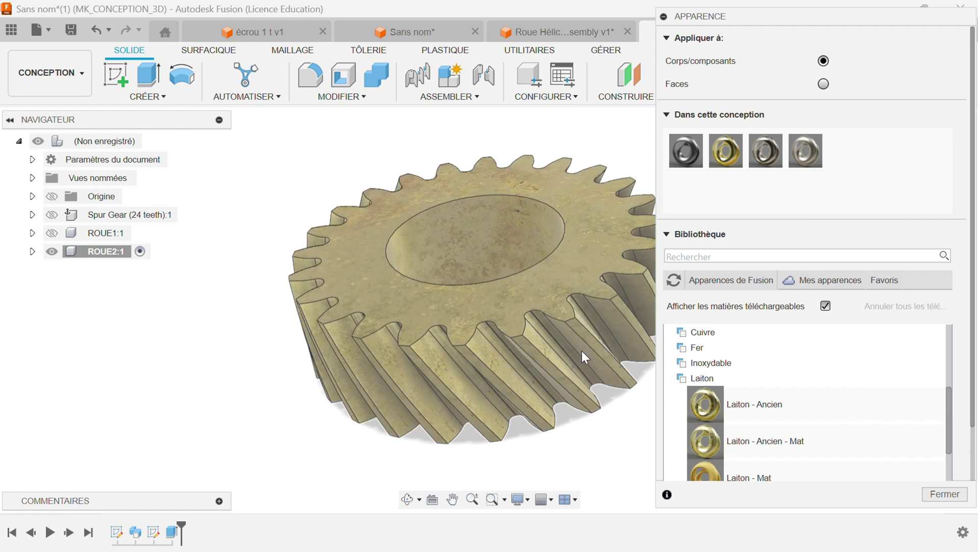
left_click_drag(837, 457, 552, 367)
scroll(741, 409, "down", 3)
left_click_drag(740, 424, 555, 346)
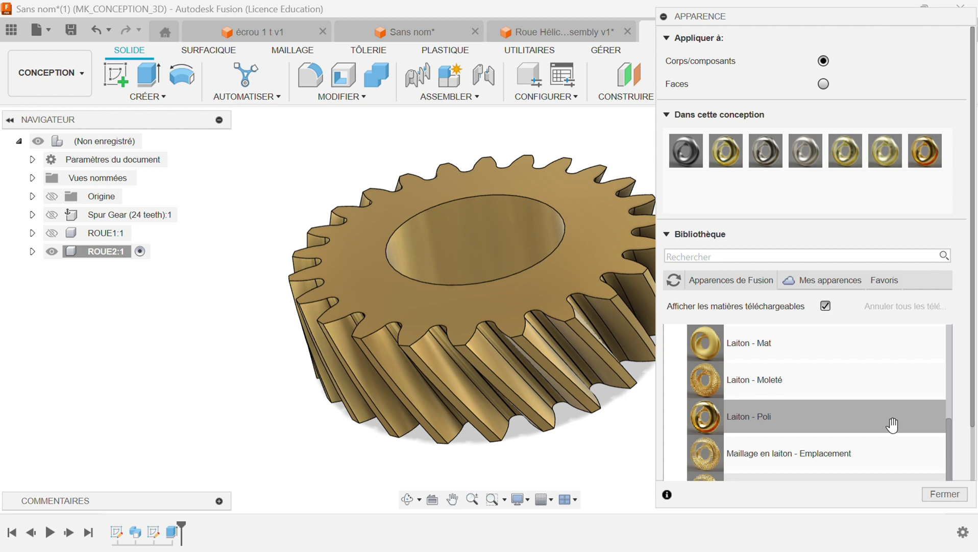
left_click(945, 494)
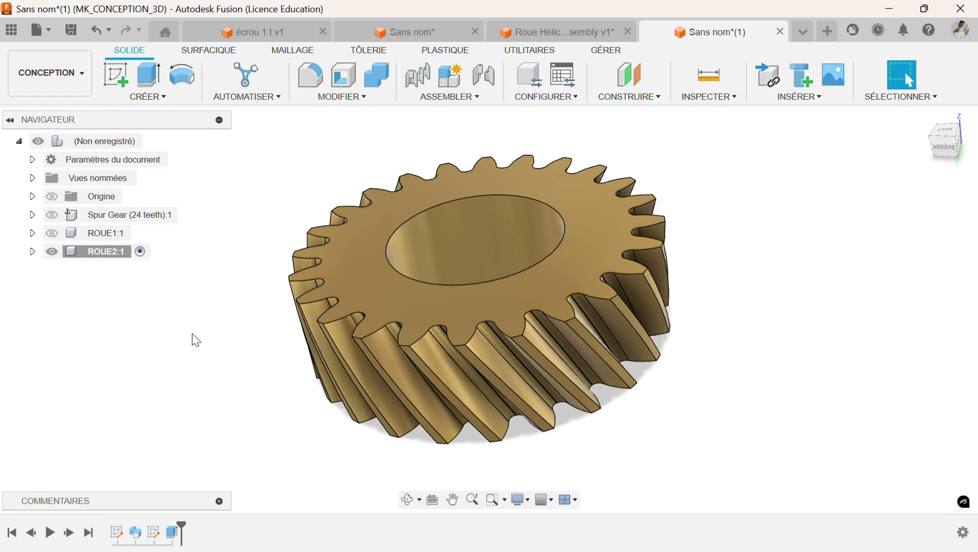
- Show ROUE1 and move the two helical gears apart so they sit side by side
middle_click_drag(369, 298, 534, 295)
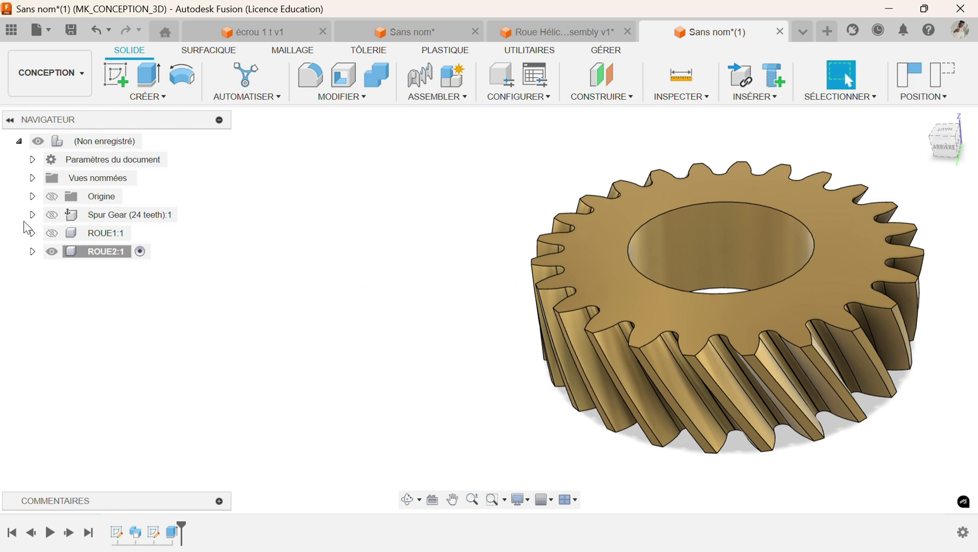
left_click(51, 233)
left_click_drag(284, 302, 191, 319)
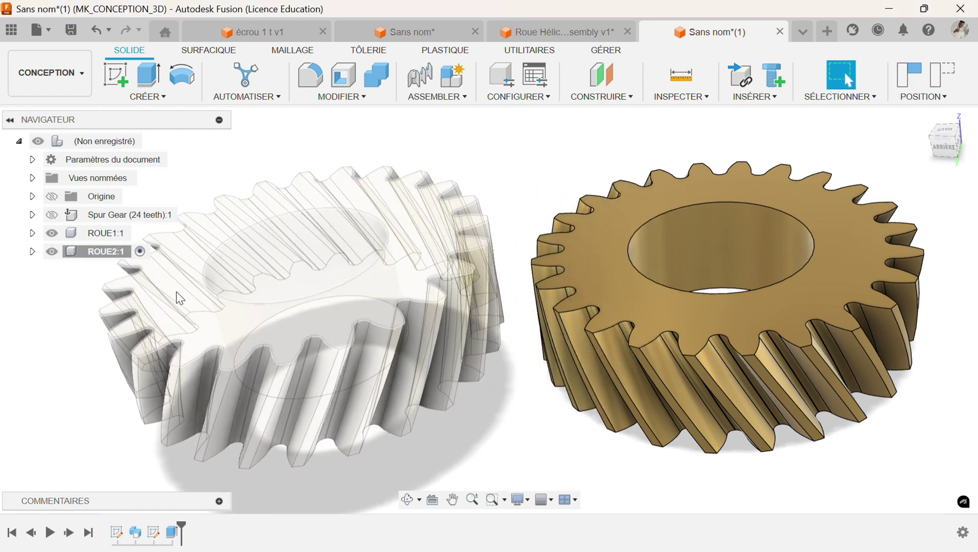
- Hide ROUE1 and ROUE2, and create an active internal standard component named Support under the top-level assembly
left_click(51, 233)
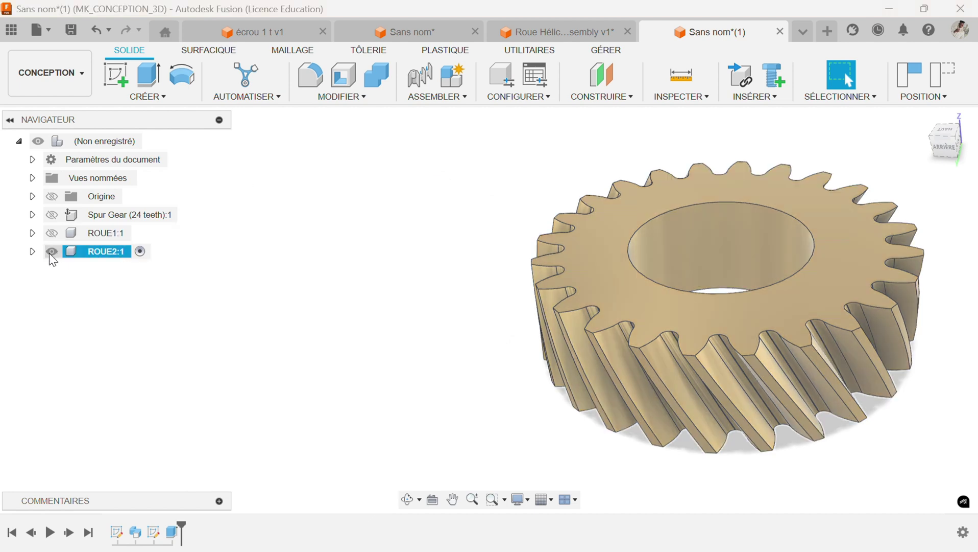
left_click(52, 250)
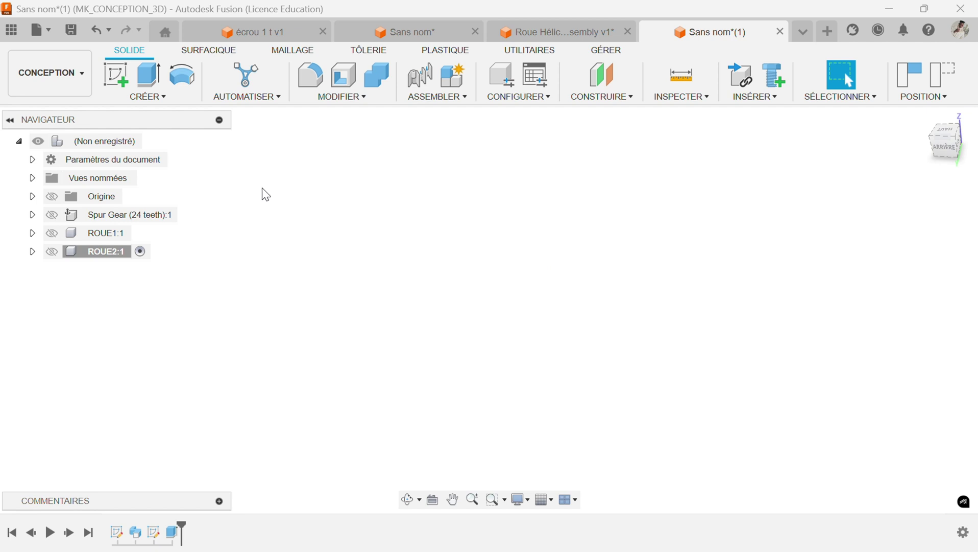
right_click(91, 145)
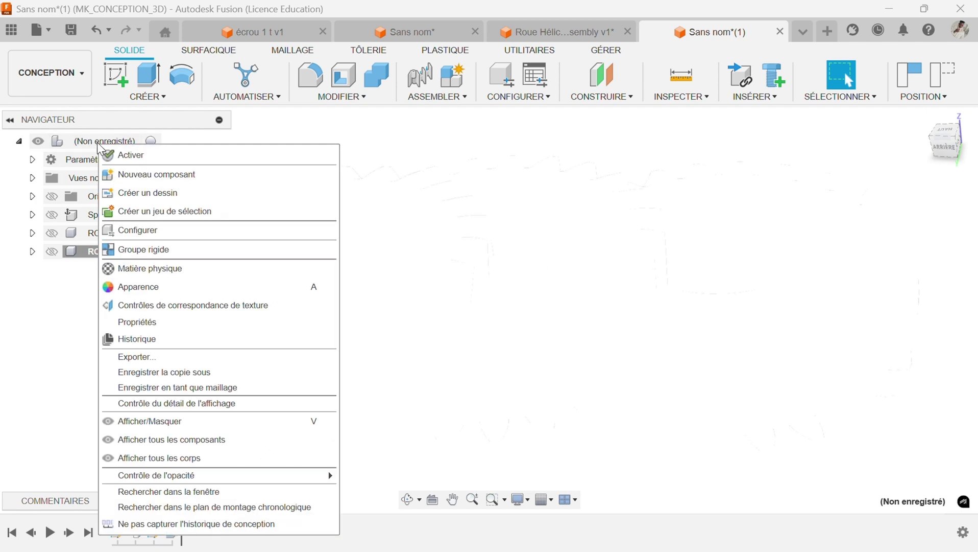
left_click(145, 178)
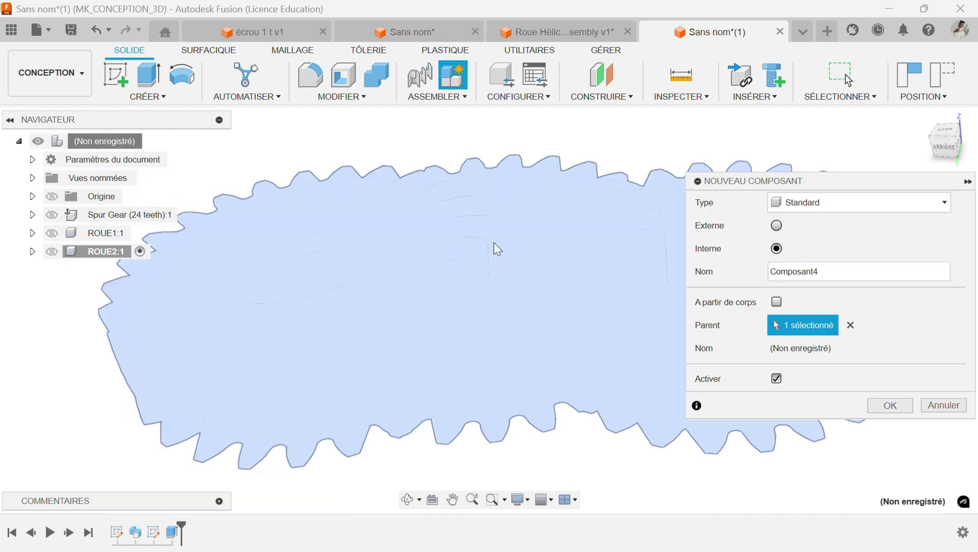
double_click(837, 267)
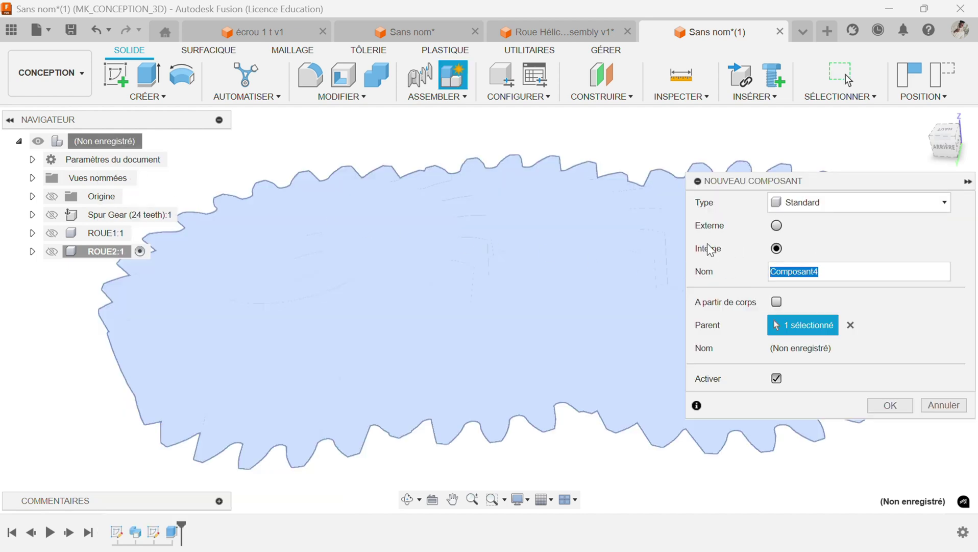
type("Su")
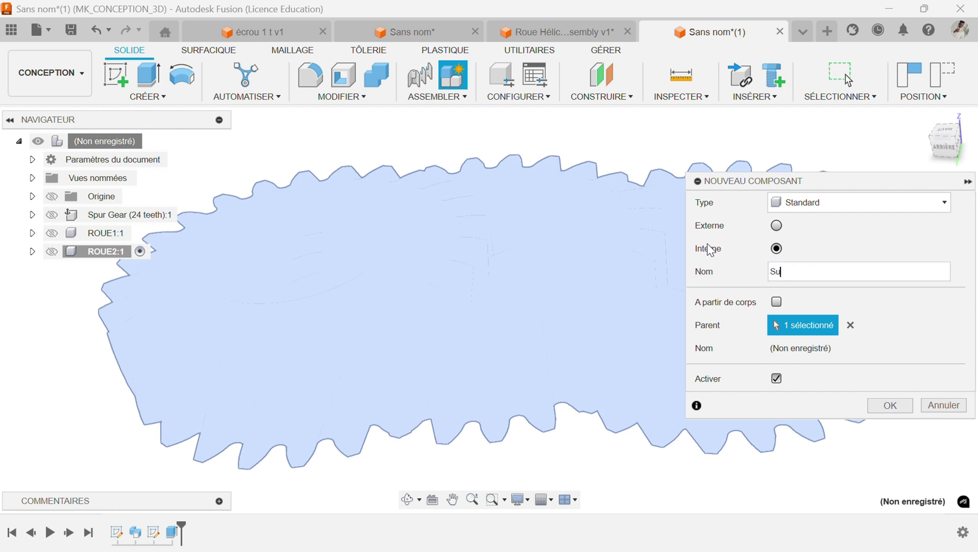
type("pport")
key("Return")
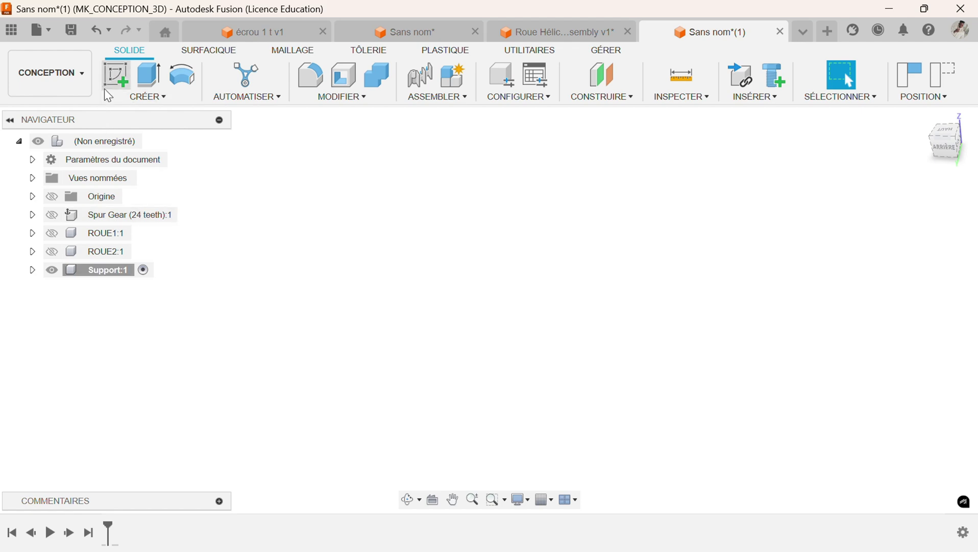
- Start a sketch on the horizontal XY origin plane and draw a 24.8 mm diameter circle centred on the origin
left_click(117, 75)
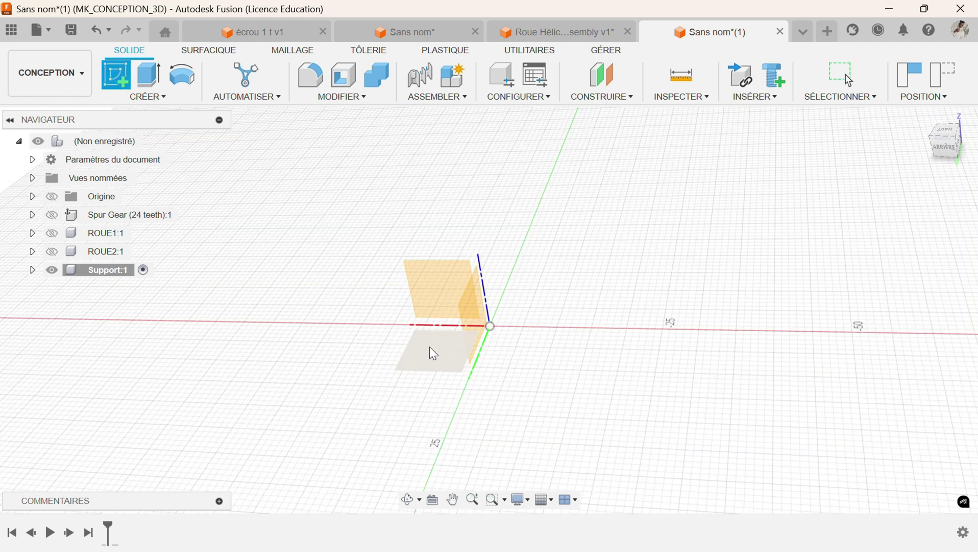
left_click(433, 354)
left_click(639, 307)
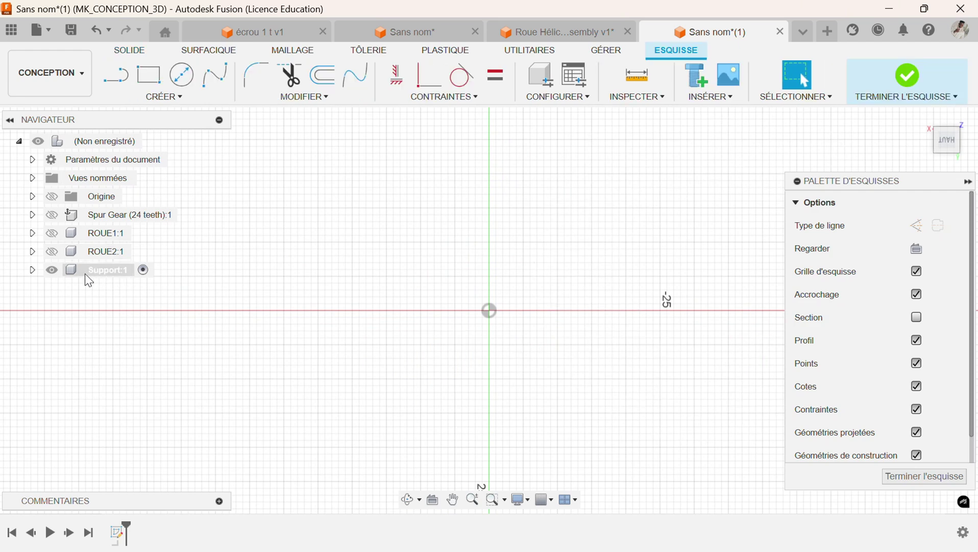
left_click(120, 271)
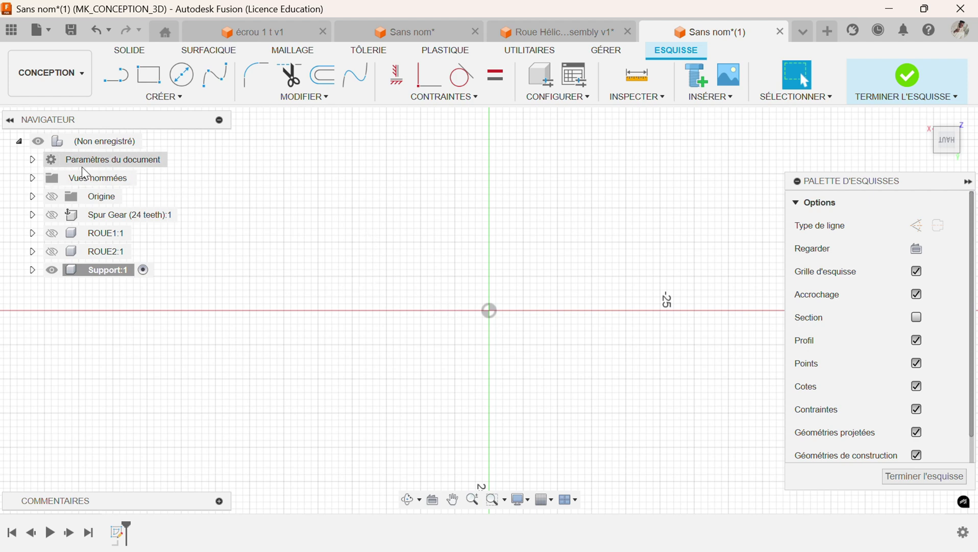
mouse_move(369, 300)
middle_mouse_down()
mouse_move(201, 300)
mouse_move(193, 316)
middle_mouse_up()
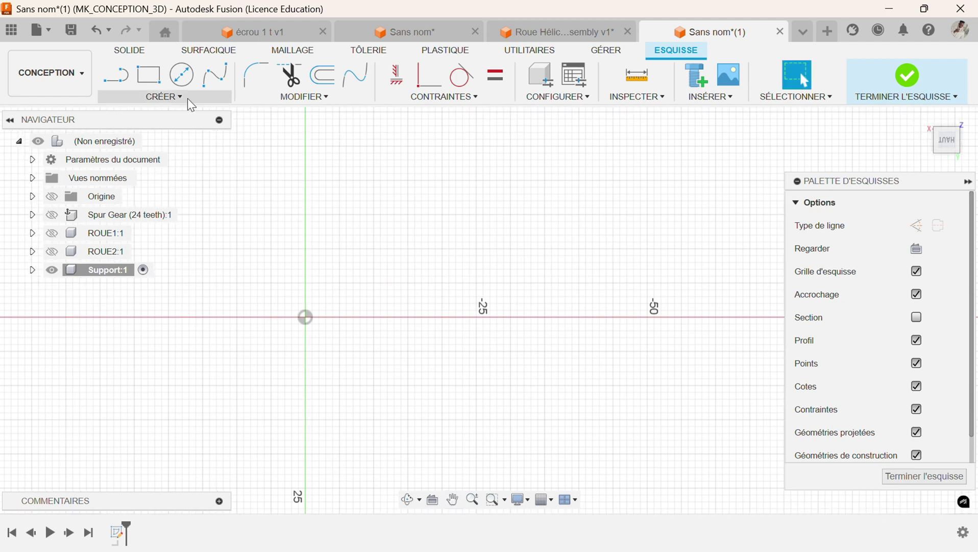
left_click(181, 75)
left_click(305, 316)
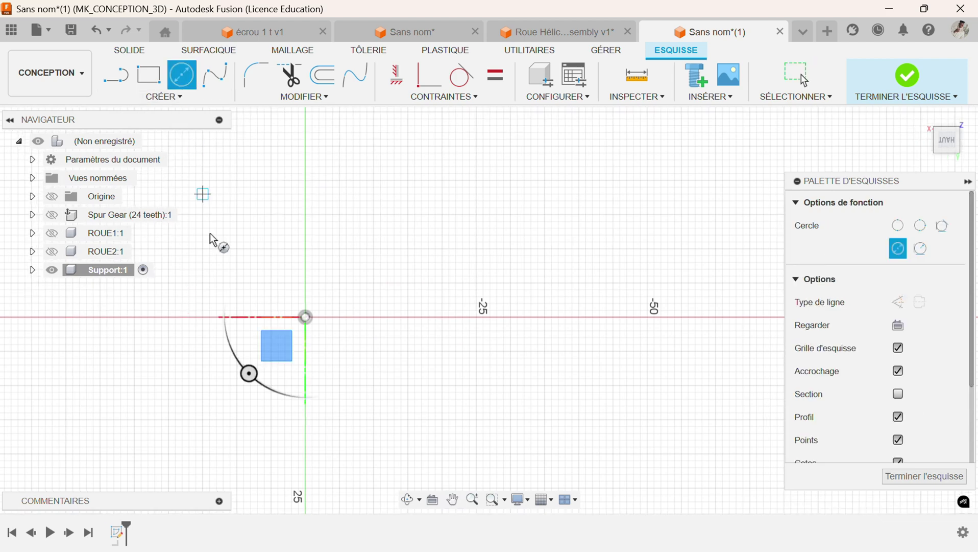
left_click(306, 317)
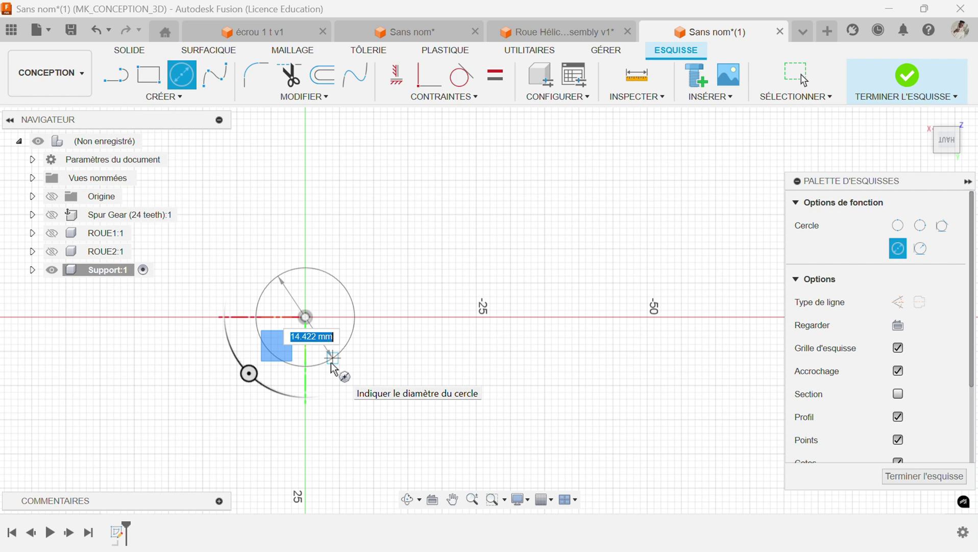
type("24")
key("Tab")
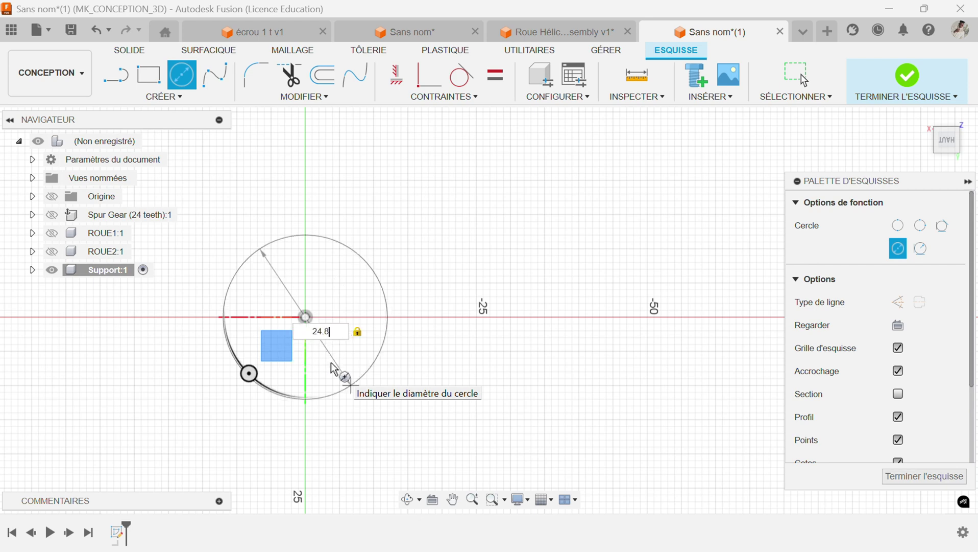
key("Return")
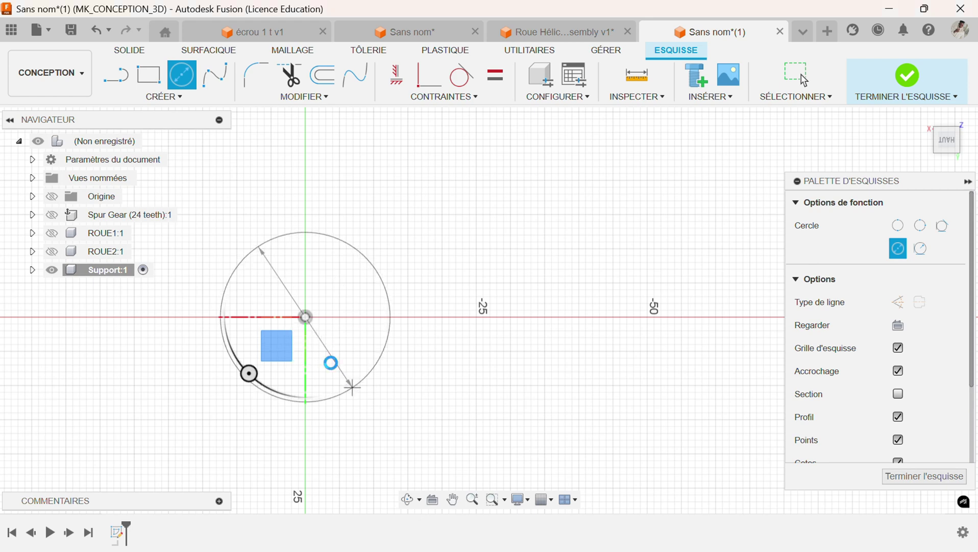
key("Escape")
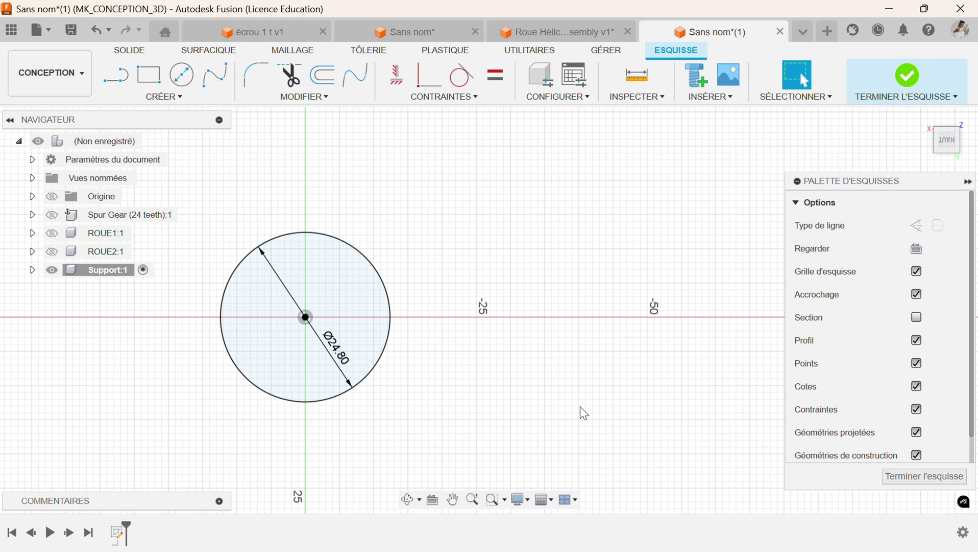
- Draw a second circle of similar size on the horizontal axis, its centre about 44 mm from the origin on the empty side
key("c")
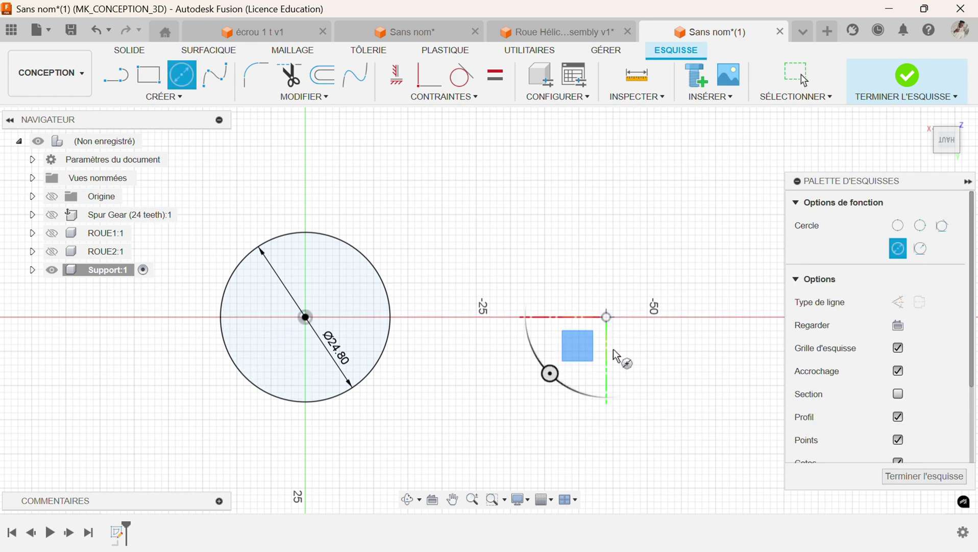
left_click(607, 316)
left_click(641, 392)
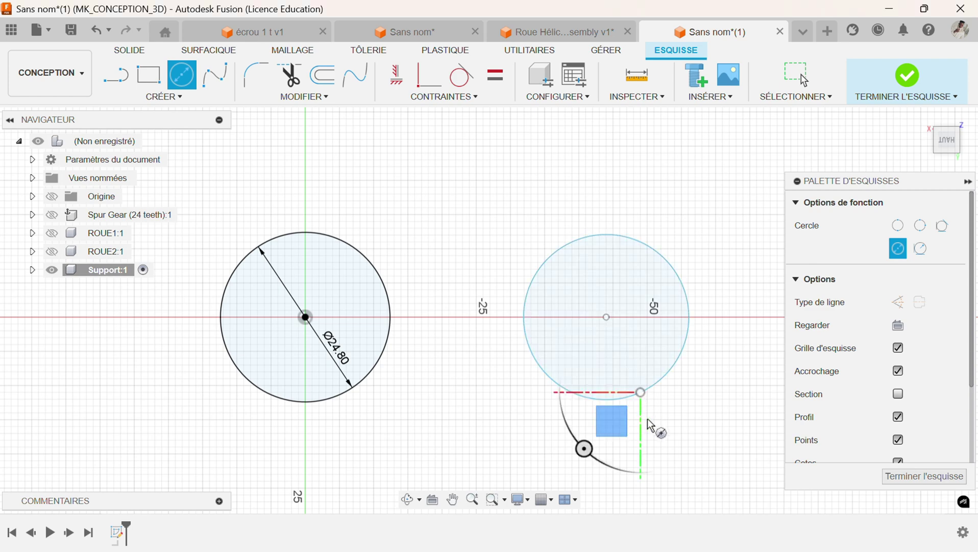
right_click(498, 449)
left_click(551, 448)
- Turn off the Esquisse 3D option and apply an equal constraint between the two circles
scroll(812, 416, "down", 1)
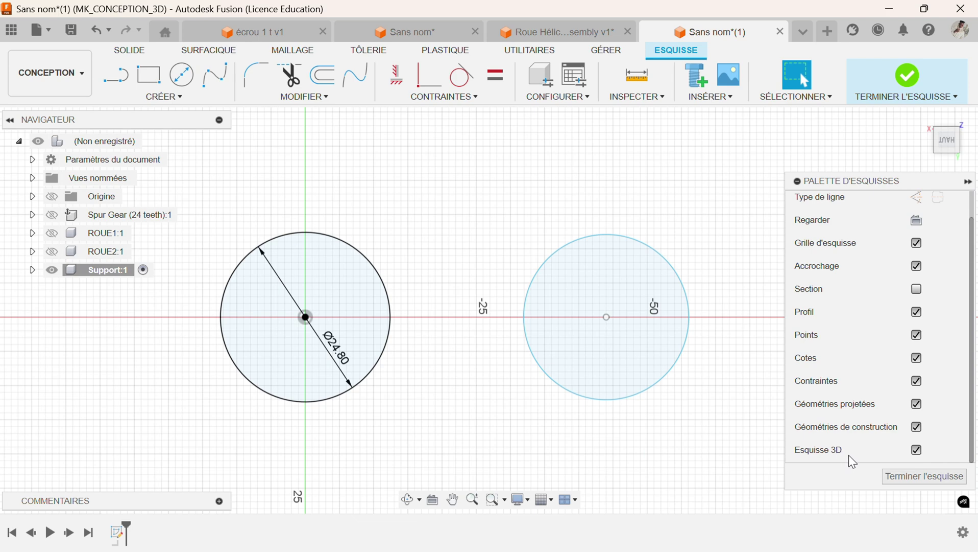
left_click(916, 449)
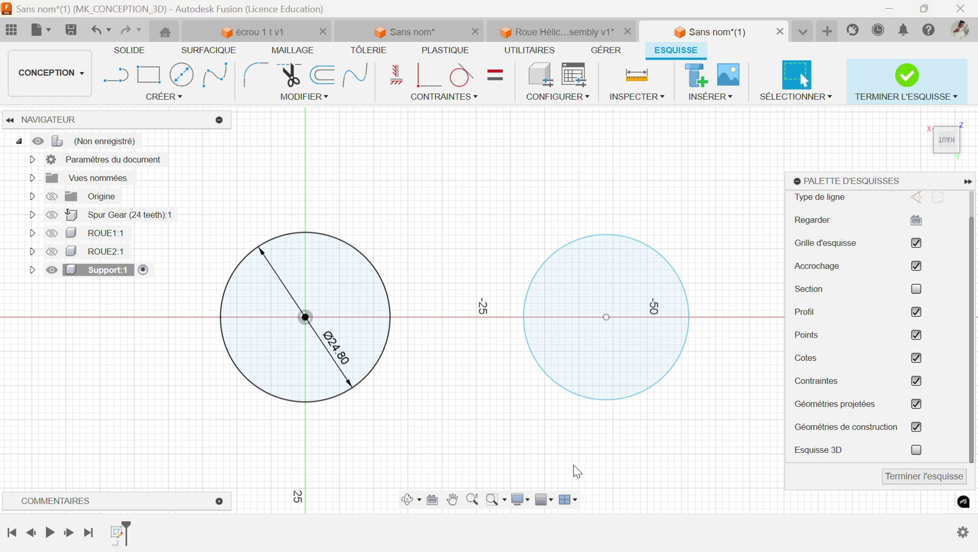
left_click(496, 90)
left_click(376, 268)
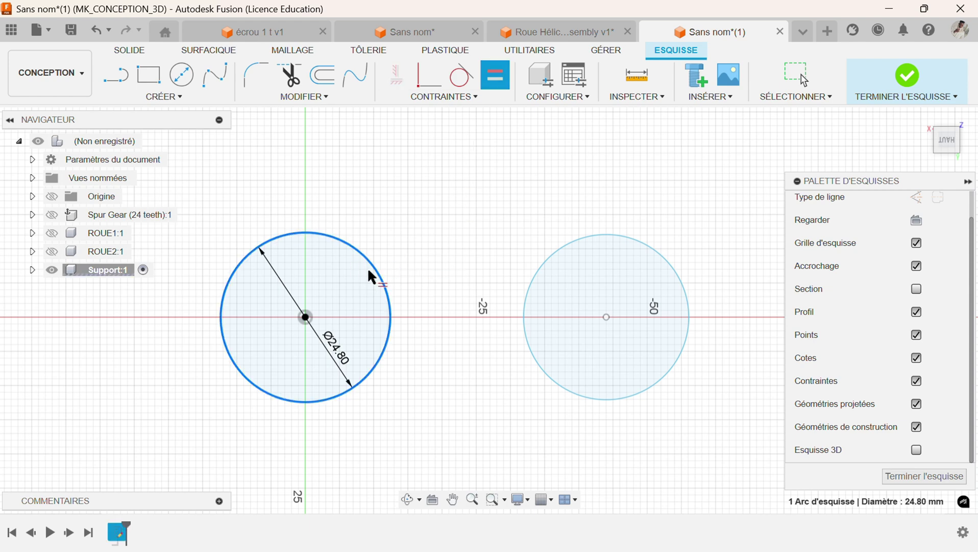
left_click(535, 271)
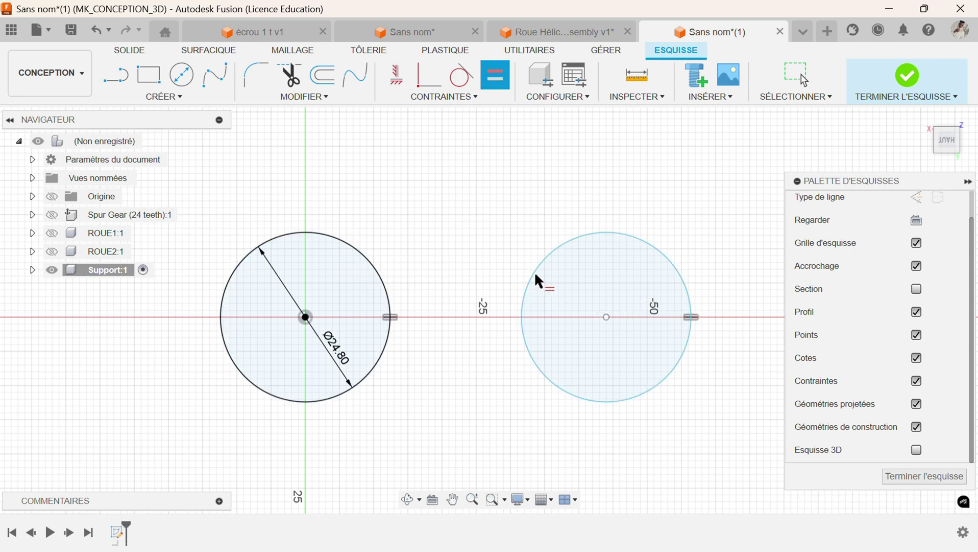
- Apply a horizontal/vertical constraint between the centre points of the two circles
left_click(399, 82)
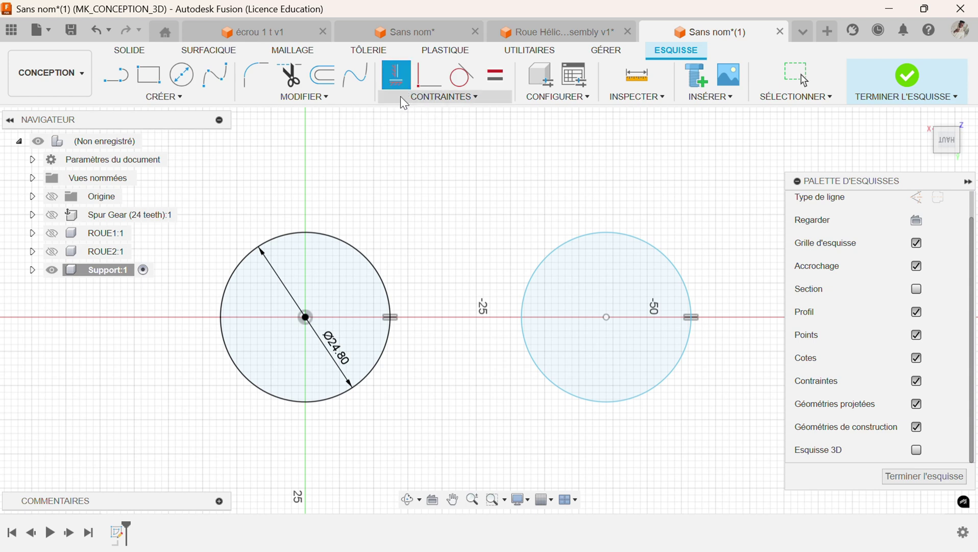
left_click(306, 317)
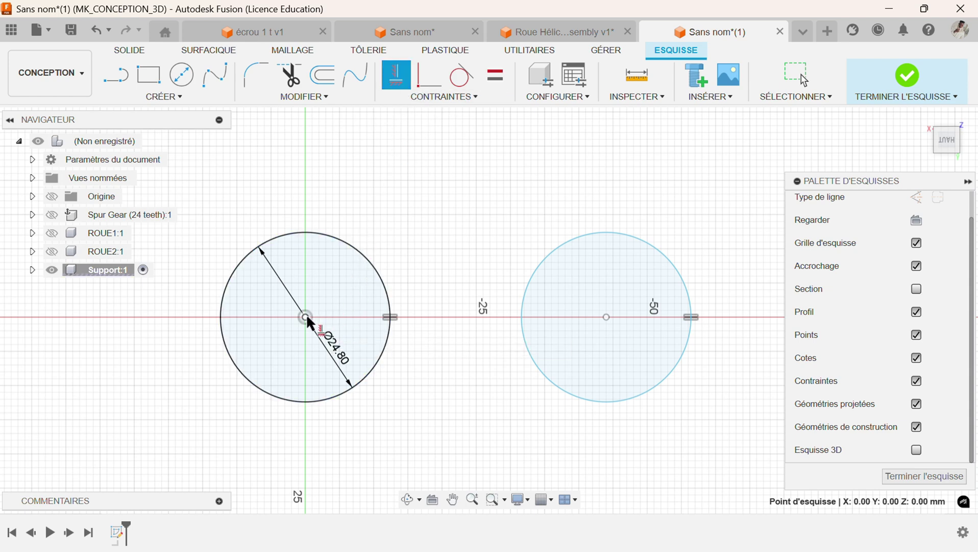
left_click(606, 316)
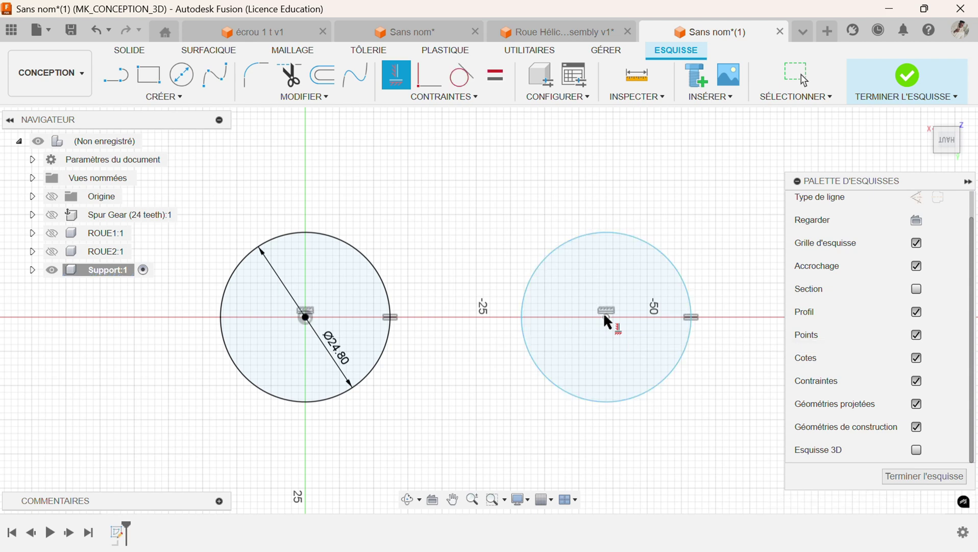
right_click(470, 449)
left_click(512, 449)
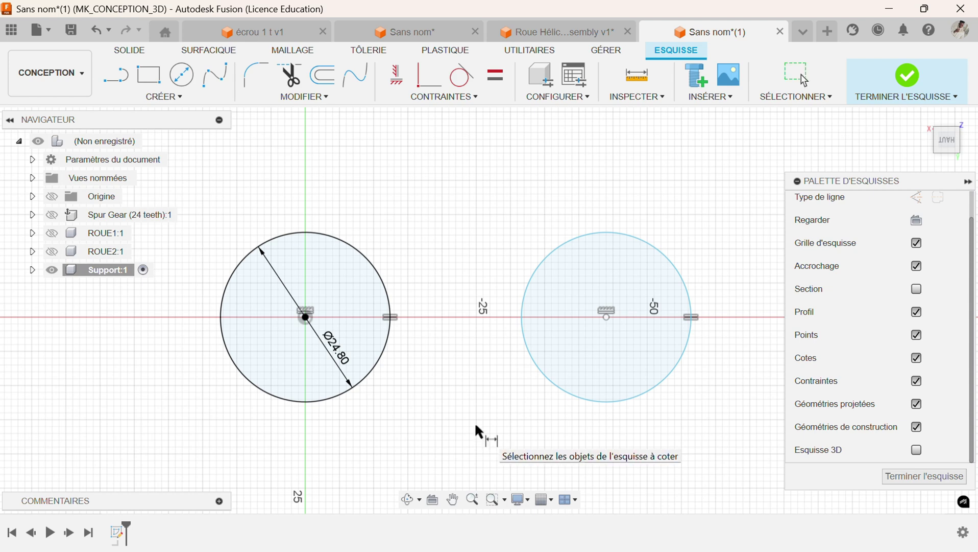
- Dimension the centre distance between the two circles with the expression (48+48)/2
left_click(305, 317)
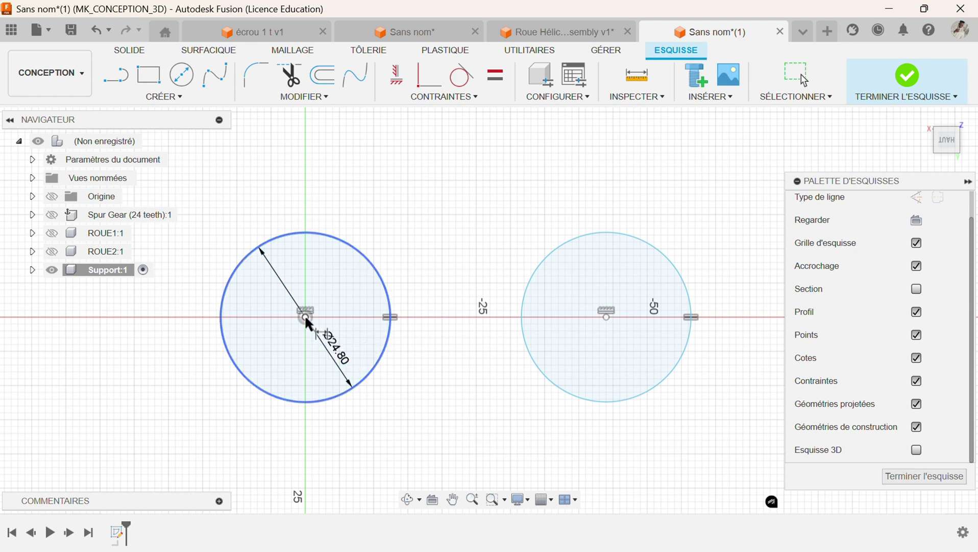
left_click(606, 316)
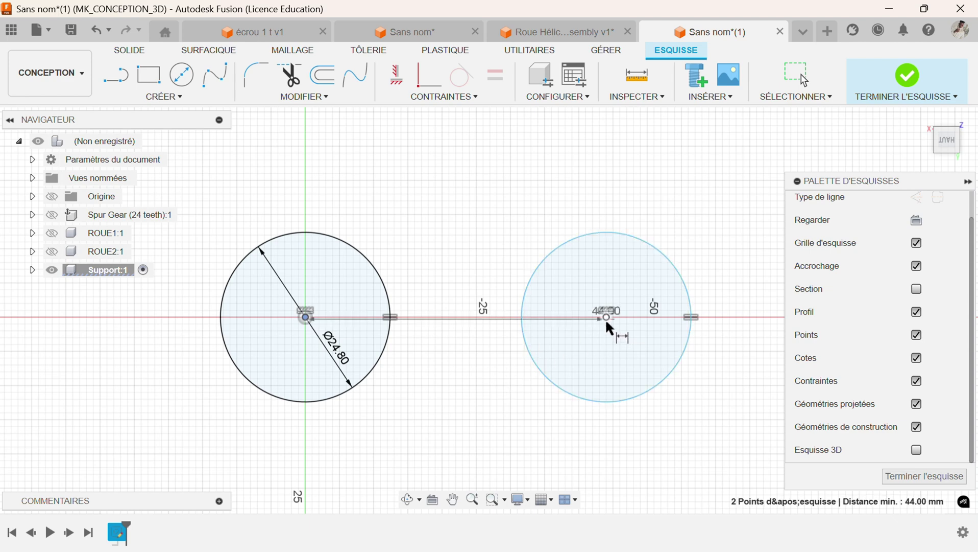
left_click(458, 409)
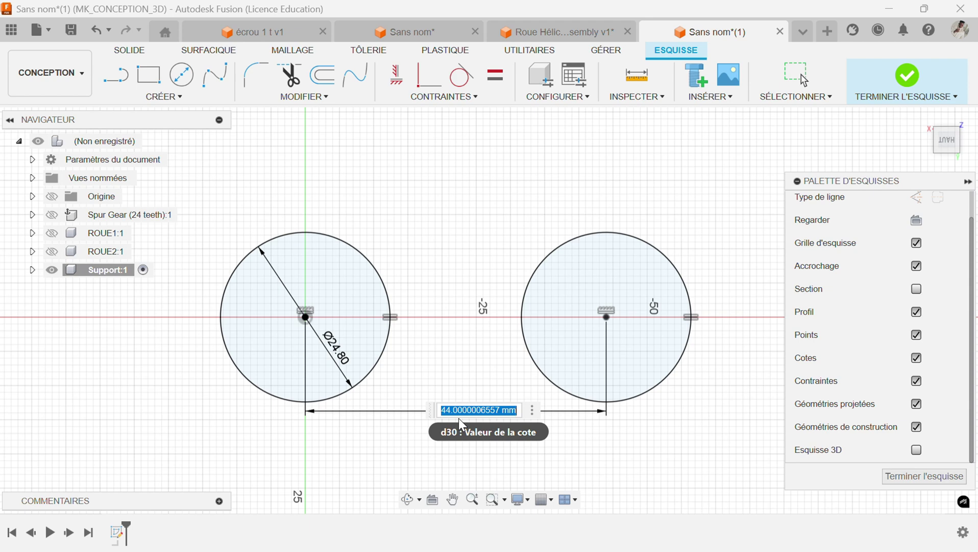
type("5")
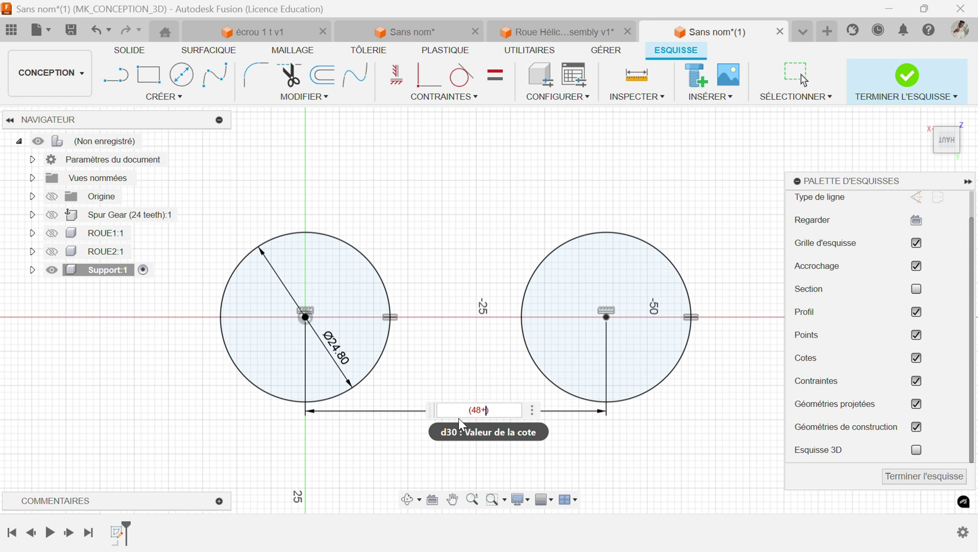
type("48")
type("/2")
key("Return")
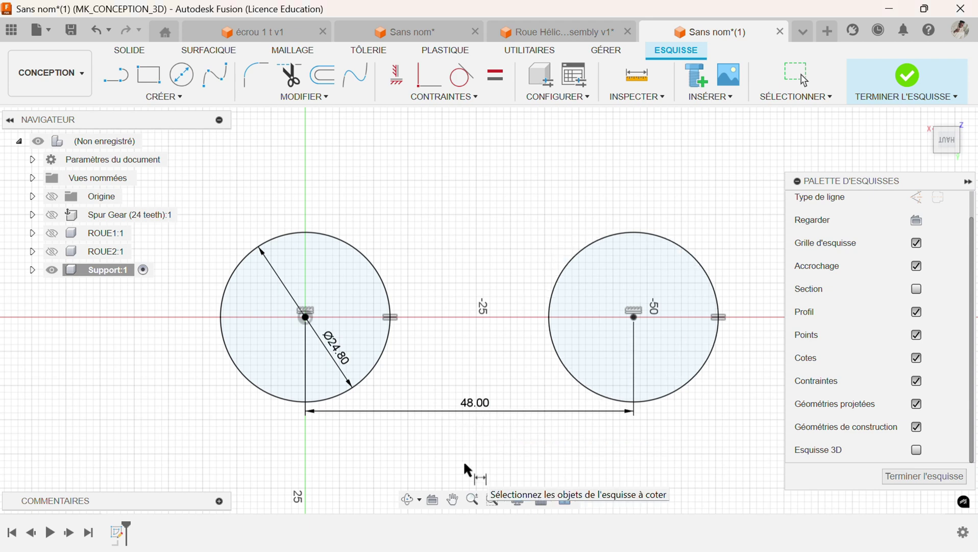
right_click(427, 450)
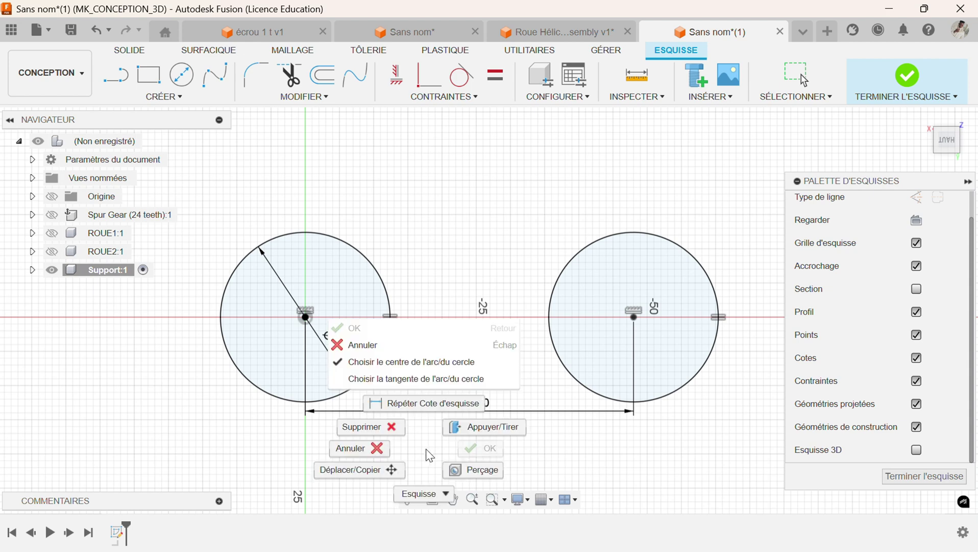
left_click(373, 449)
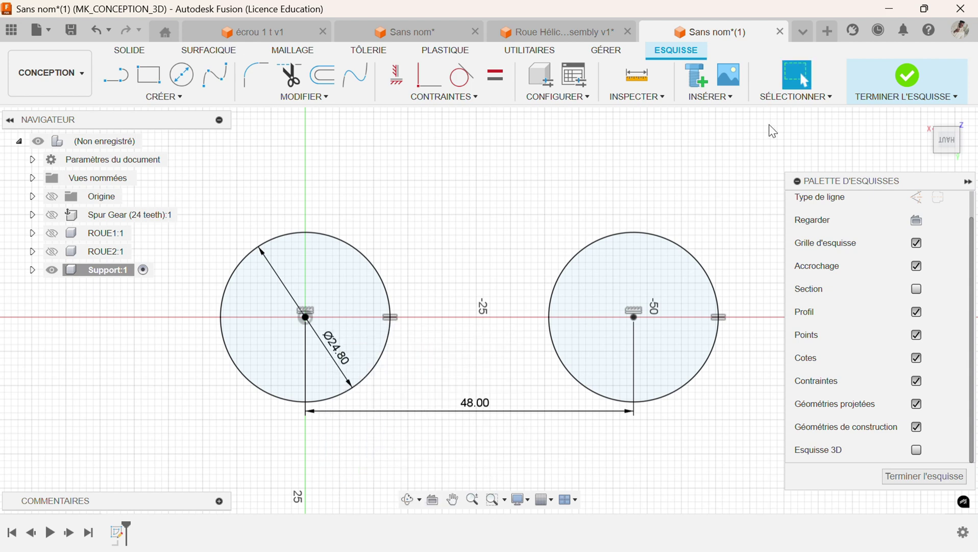
- Finish the sketch and extrude both circle profiles 25 mm as new bodies
left_click(904, 80)
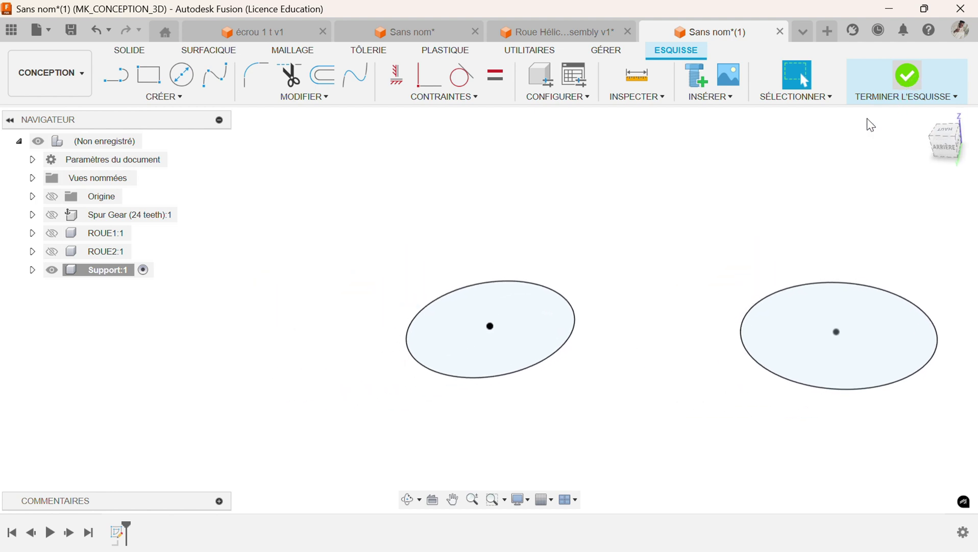
key("e")
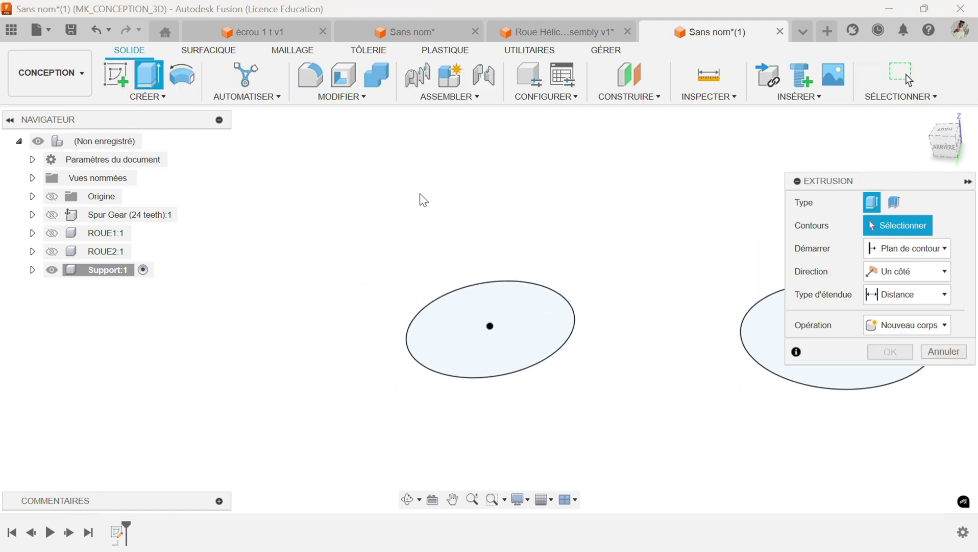
left_click(527, 320)
middle_click_drag(571, 330, 401, 339)
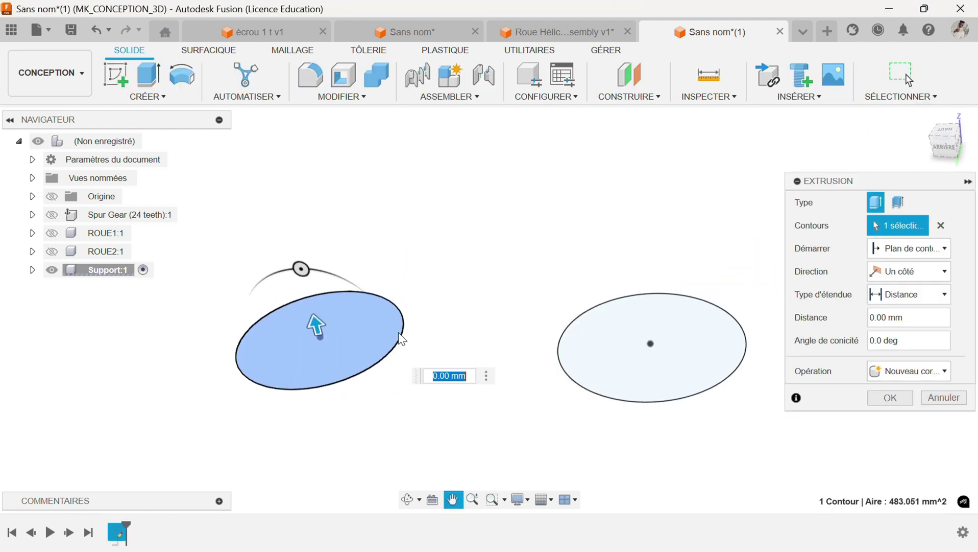
left_click(604, 340)
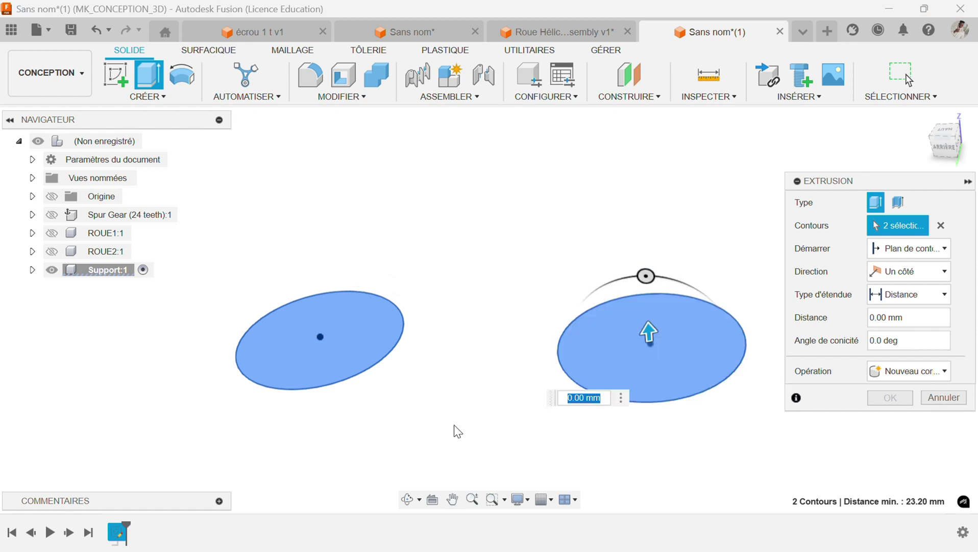
type("2")
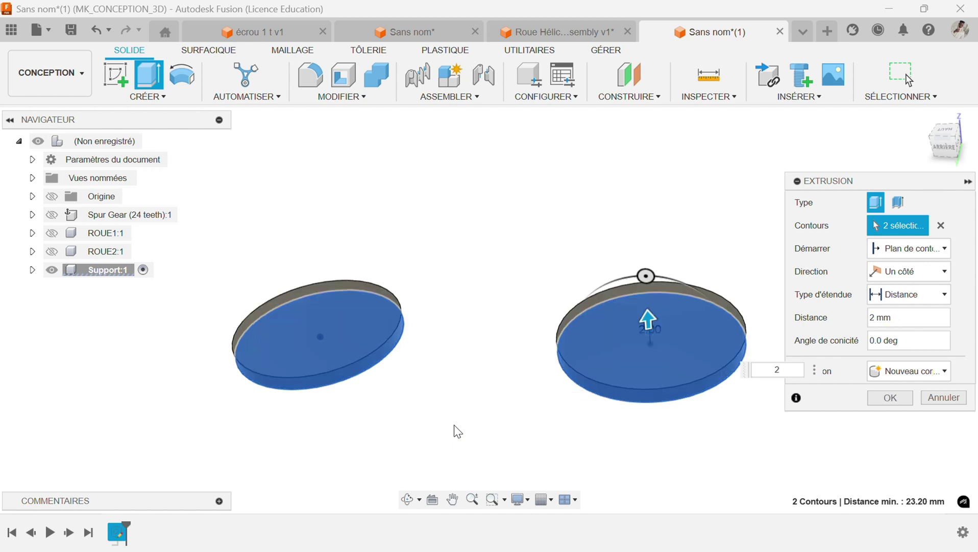
type("5")
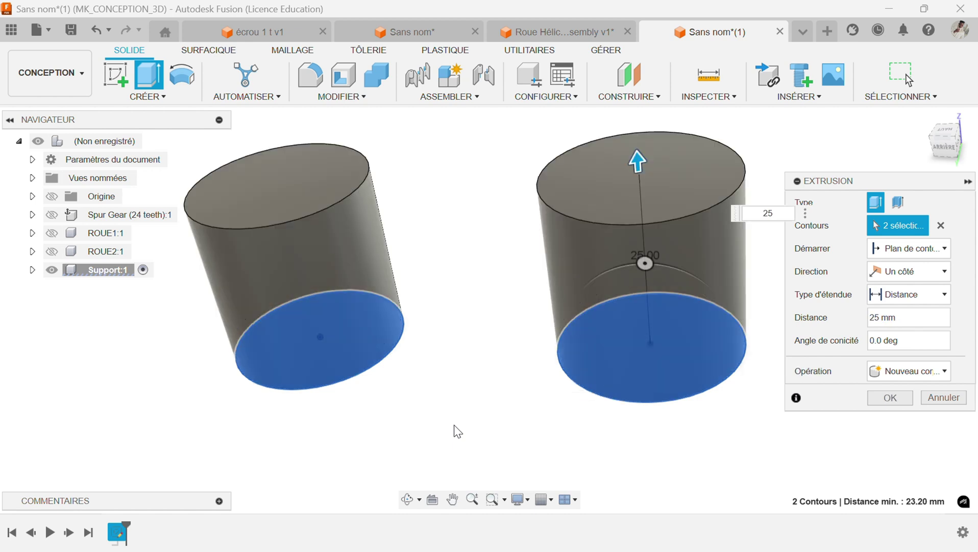
key("Return")
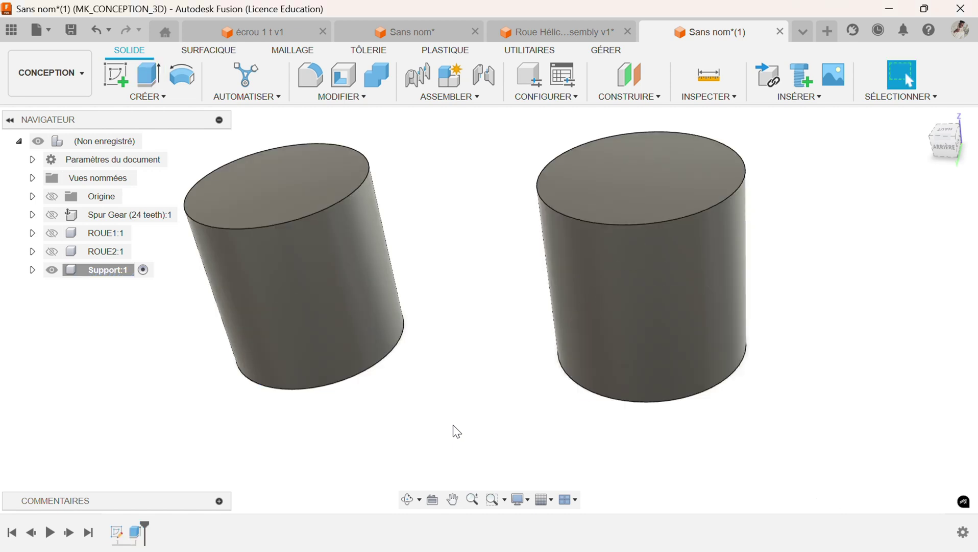
- Sketch an 80 mm by 36 mm centre rectangle on the shafts' bottom face, centred on the horizontal axis about 22 mm from the origin
middle_click_drag(439, 431, 447, 327, "shift")
left_click(645, 322)
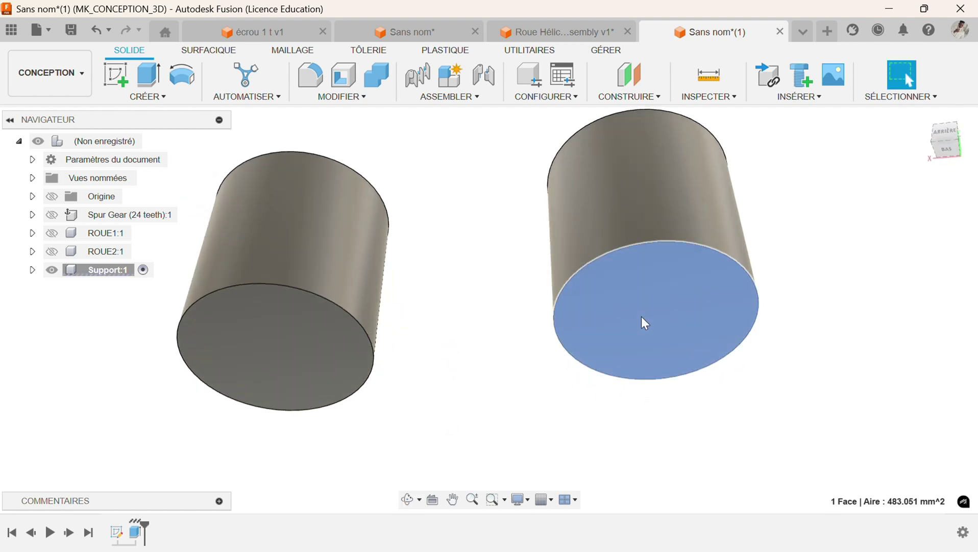
left_click(116, 75)
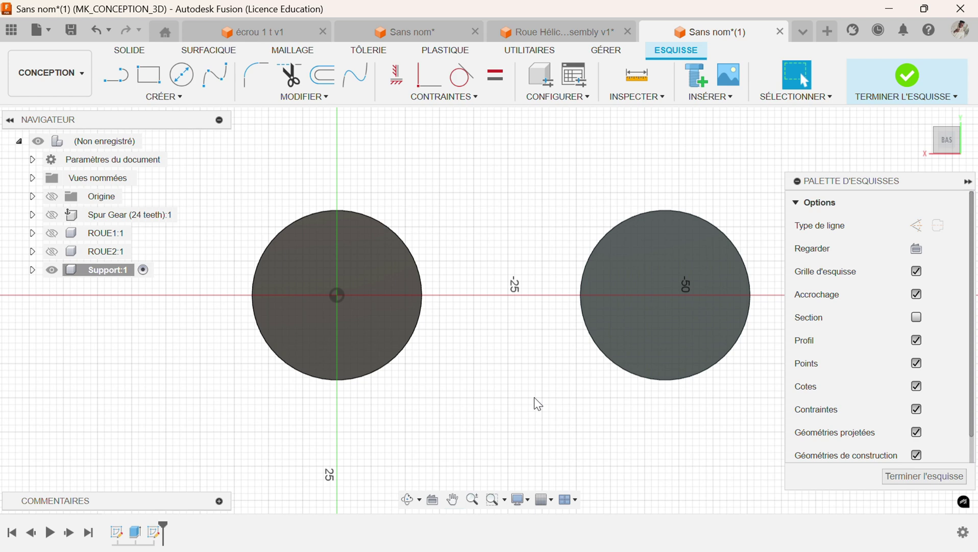
left_click(161, 98)
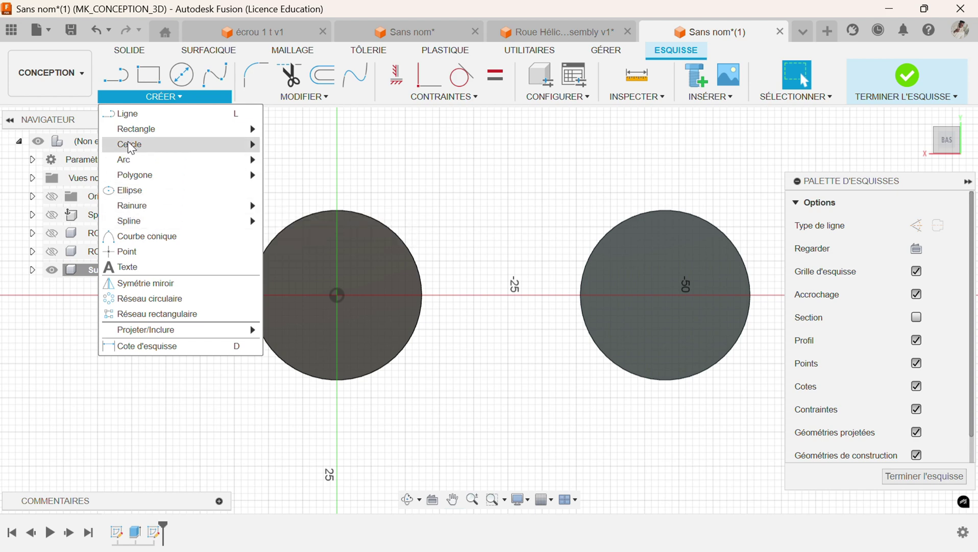
mouse_move(132, 132)
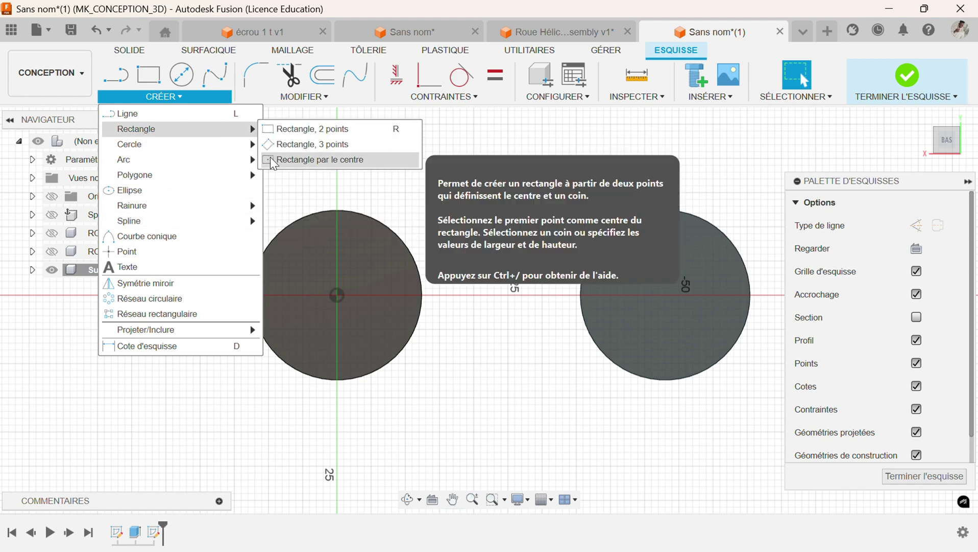
left_click(314, 159)
left_click(489, 296)
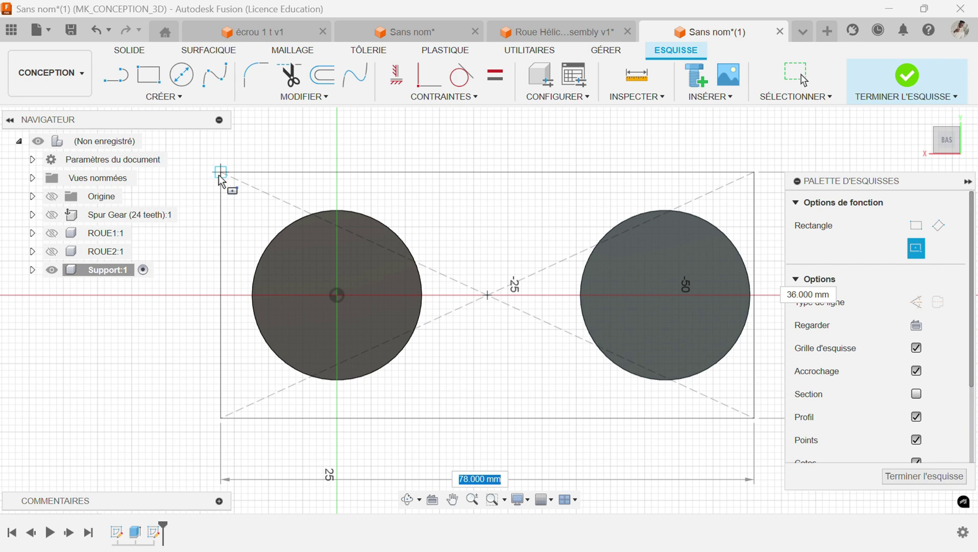
type("80")
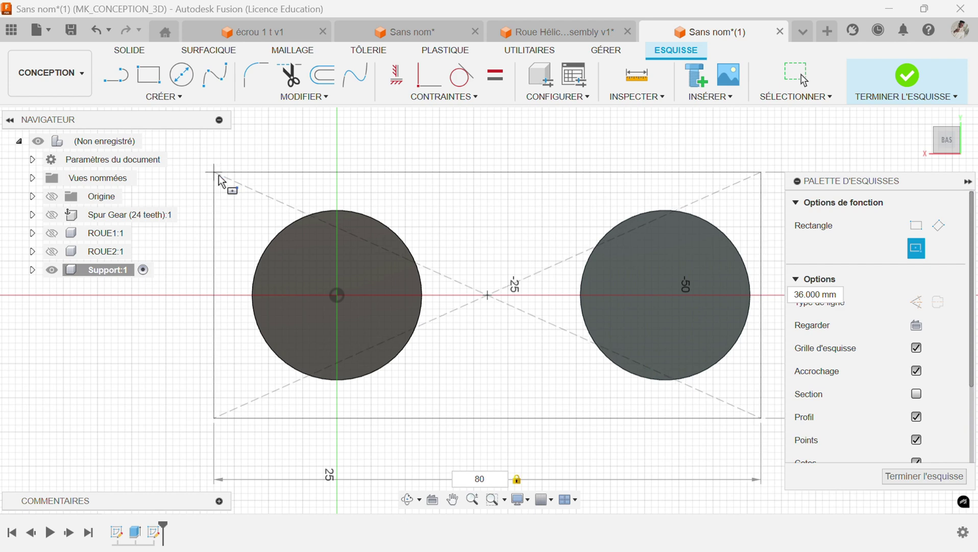
key("Tab")
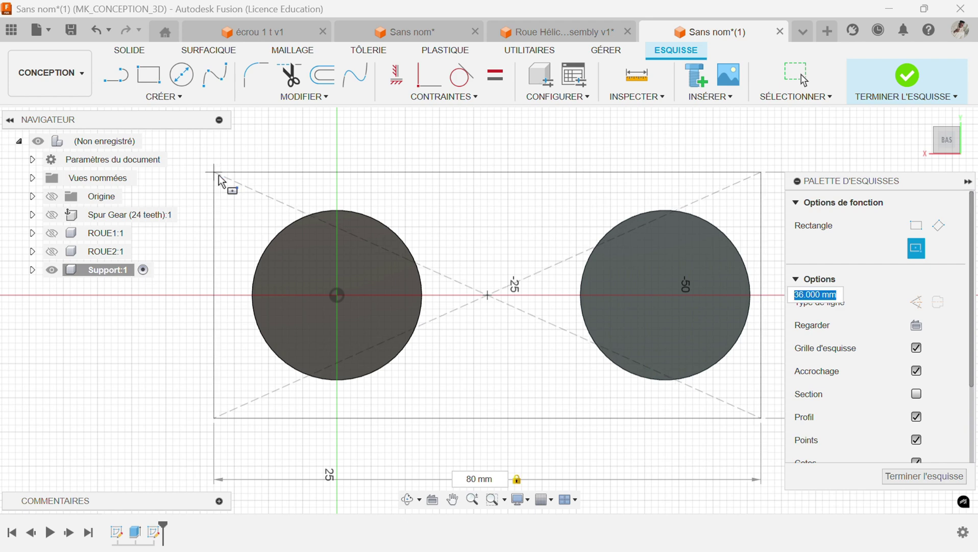
type("36")
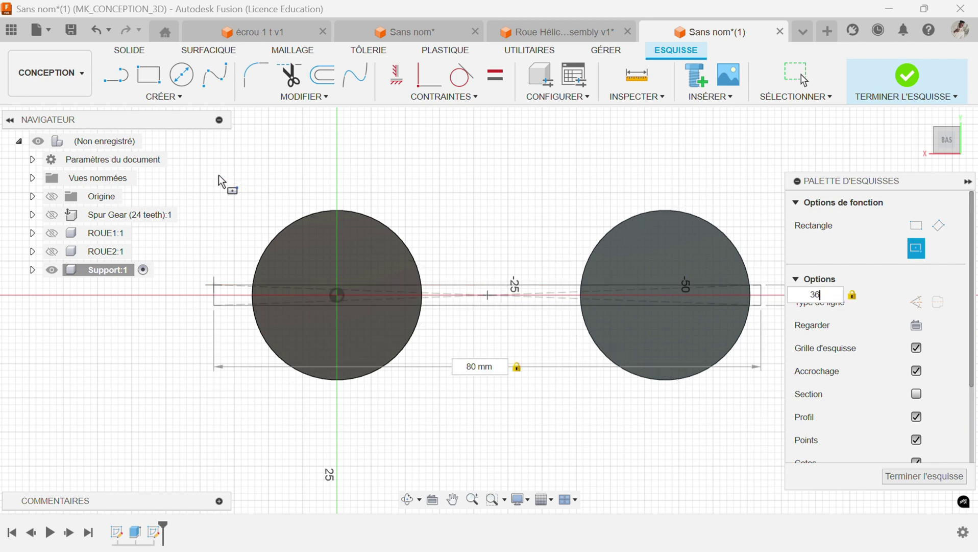
key("Return")
key("Escape")
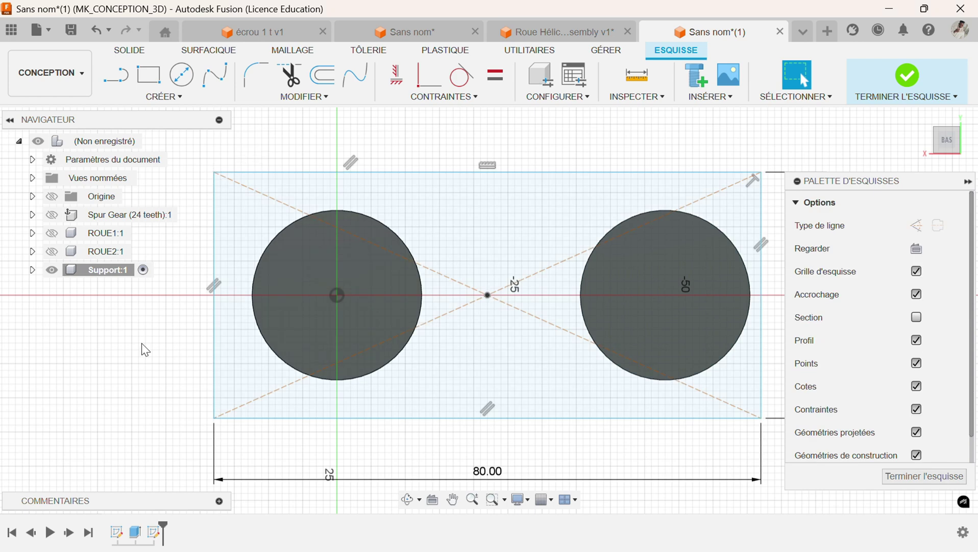
- Apply a horizontal/vertical constraint between the rectangle's centre point and the sketch origin
middle_click_drag(146, 360, 85, 373)
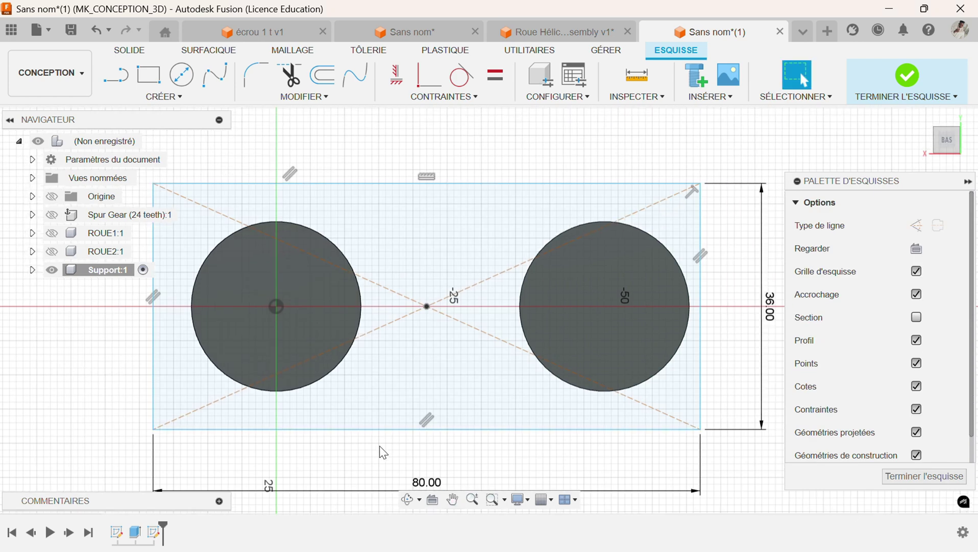
left_click(397, 75)
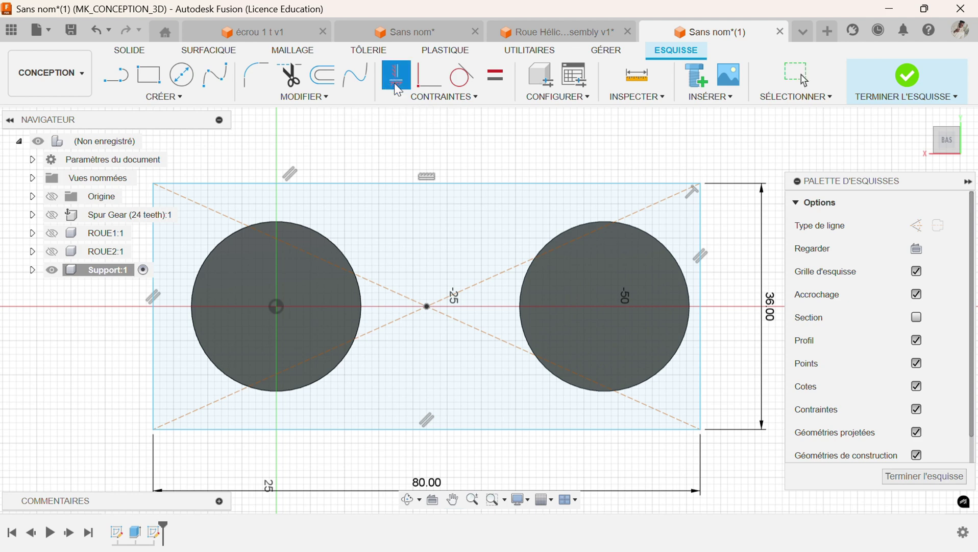
left_click(427, 307)
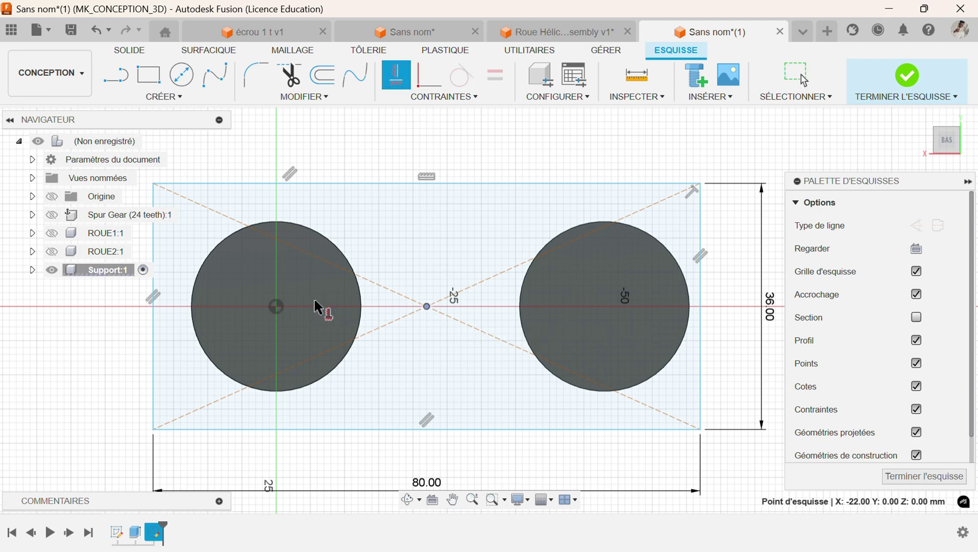
left_click(276, 307)
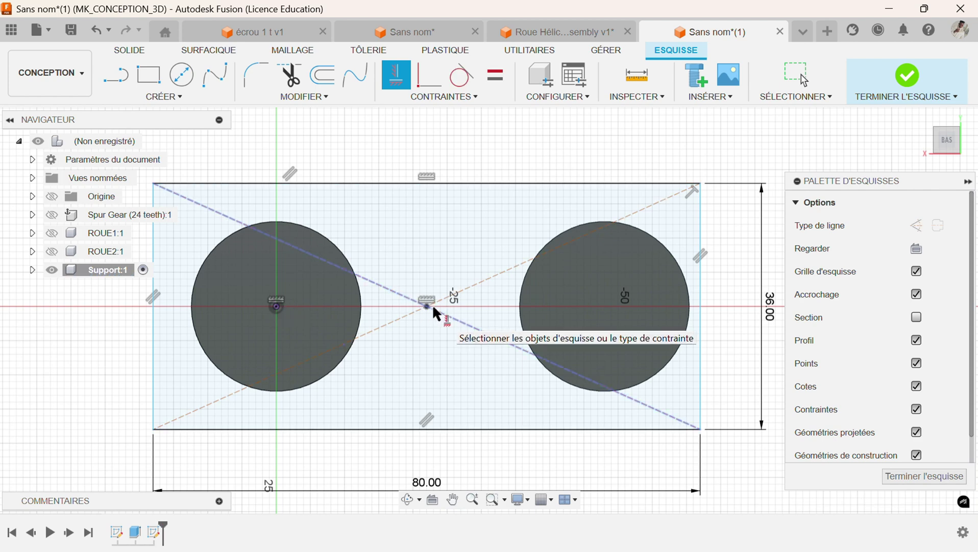
- Dimension the distance between the rectangle's centre point and the origin to 24 mm
key("d")
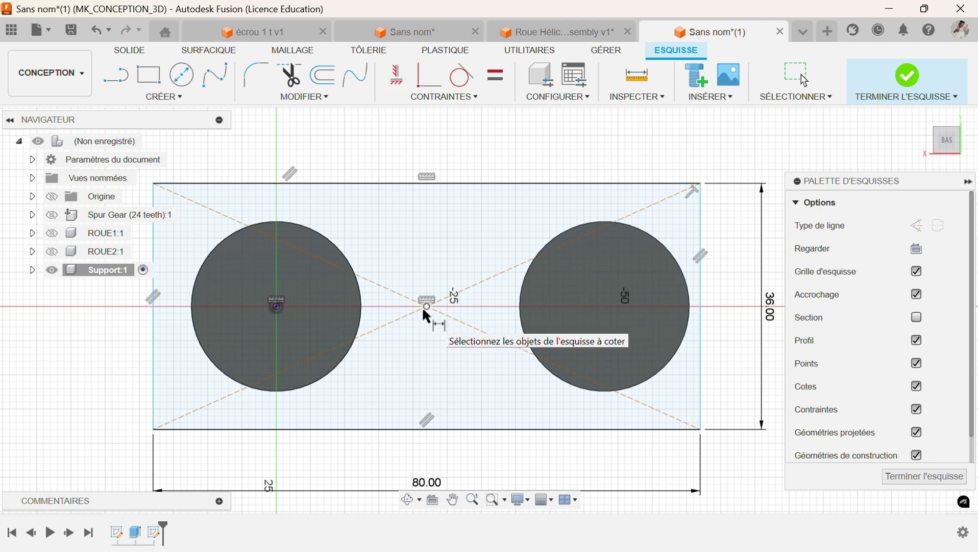
left_click(426, 307)
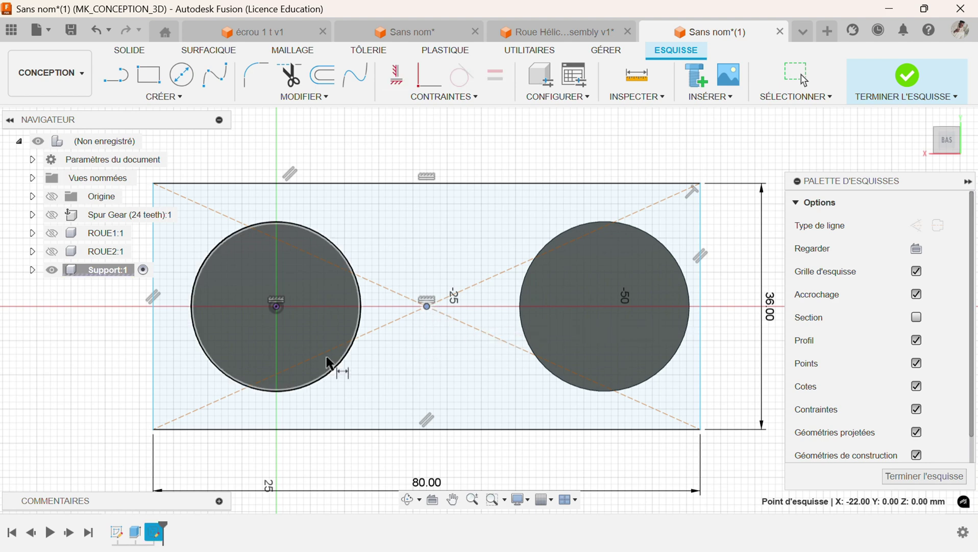
left_click(276, 305)
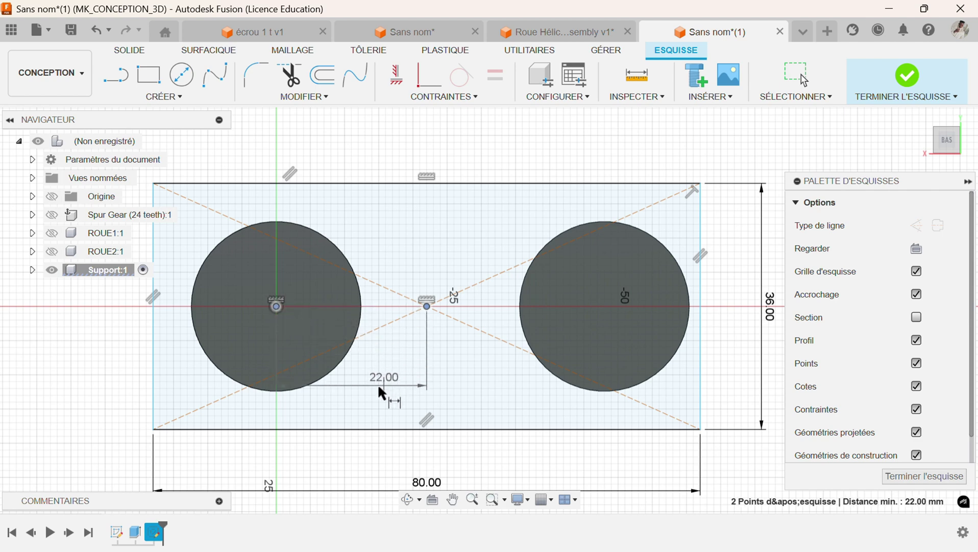
left_click(373, 389)
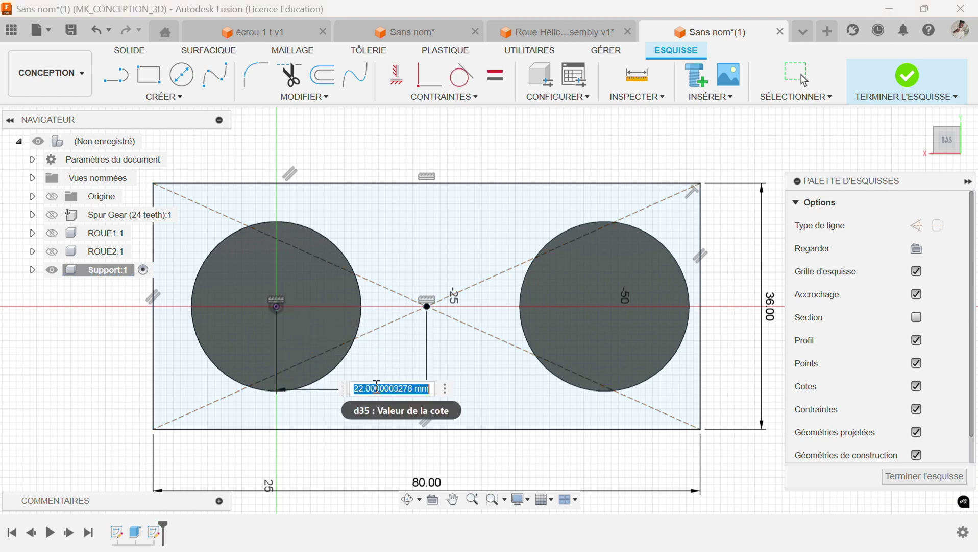
type("48")
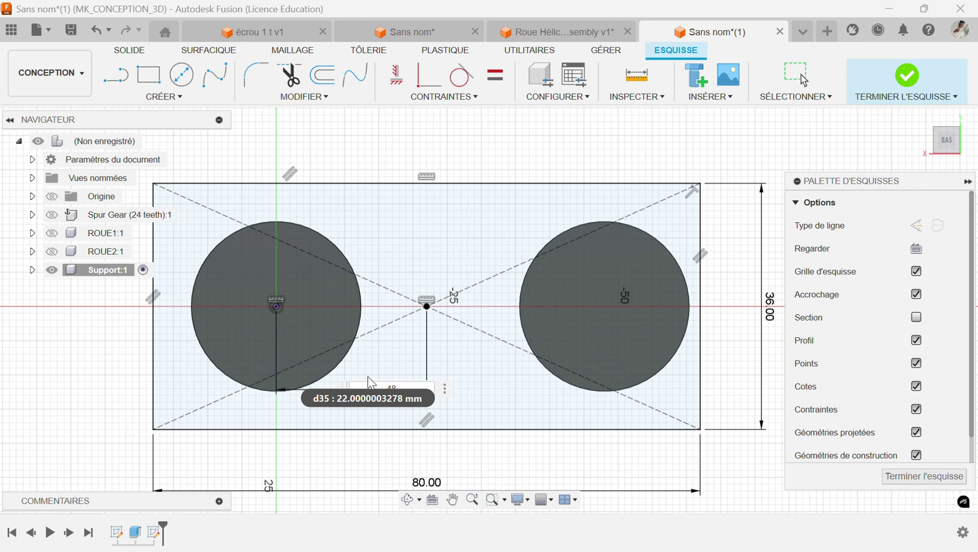
type("4")
key("Return")
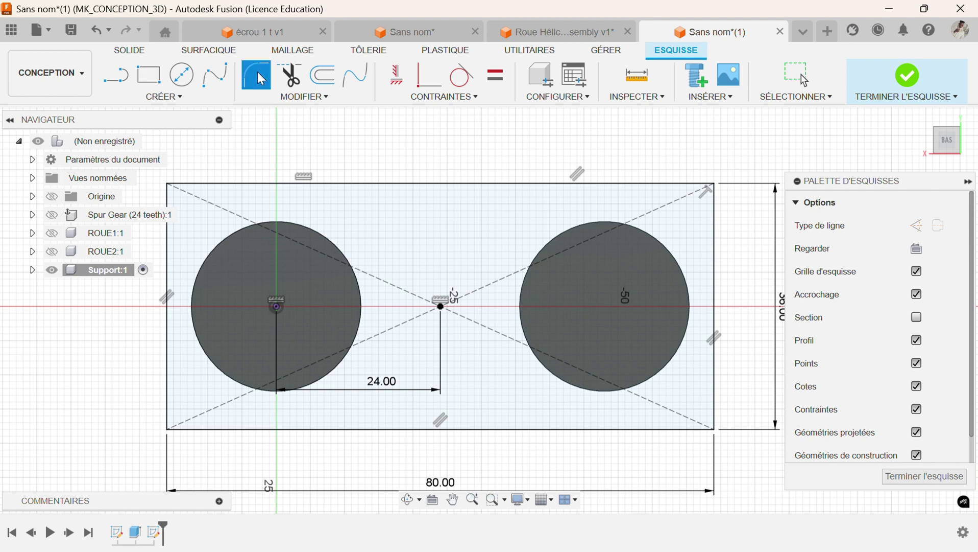
- Round all four corners of the rectangle with 6 mm sketch fillets and finish the sketch
left_click(704, 183)
left_click(714, 206)
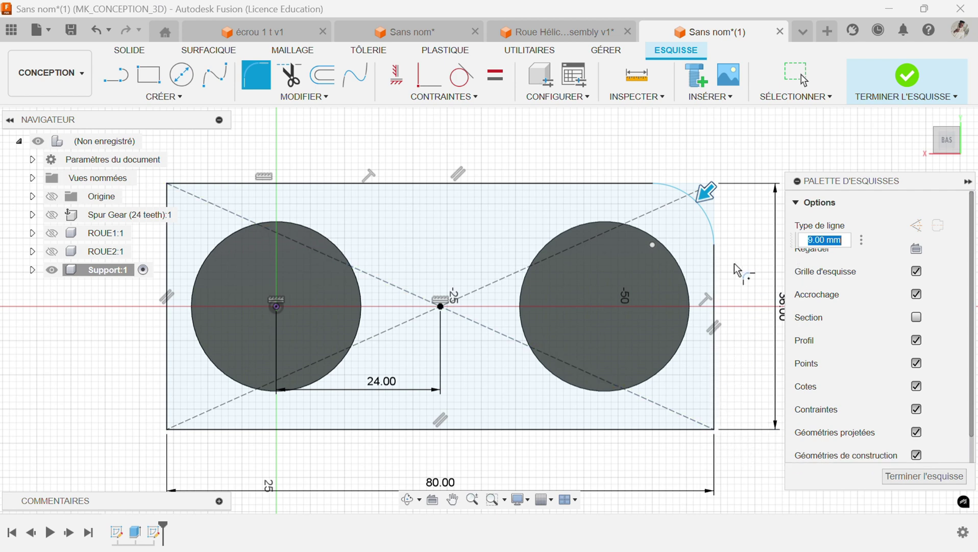
type("6")
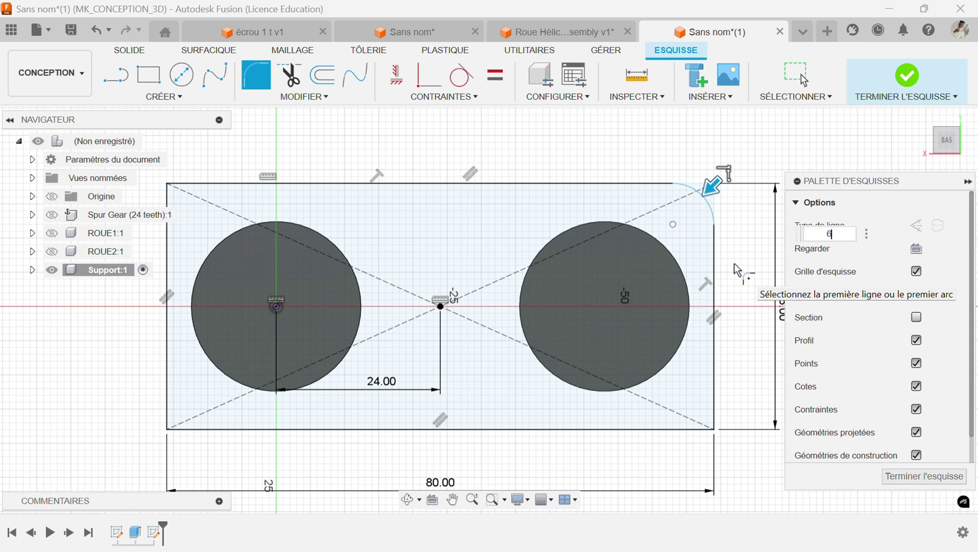
left_click(714, 373)
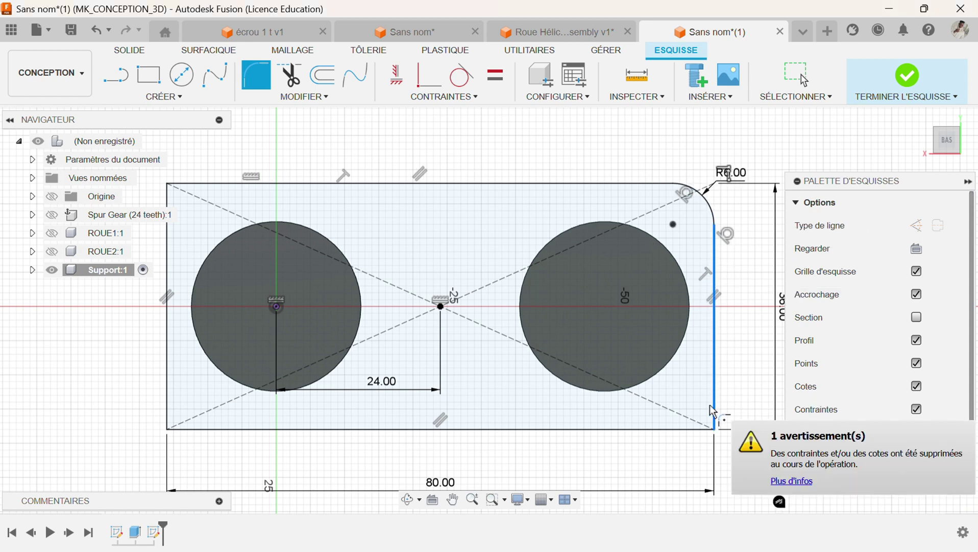
left_click(685, 430)
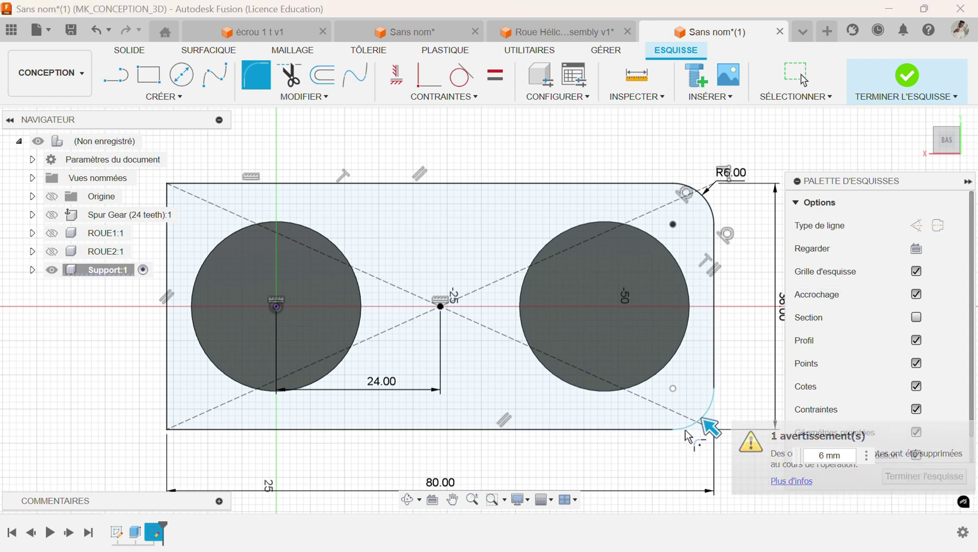
left_click(200, 429)
left_click(169, 400)
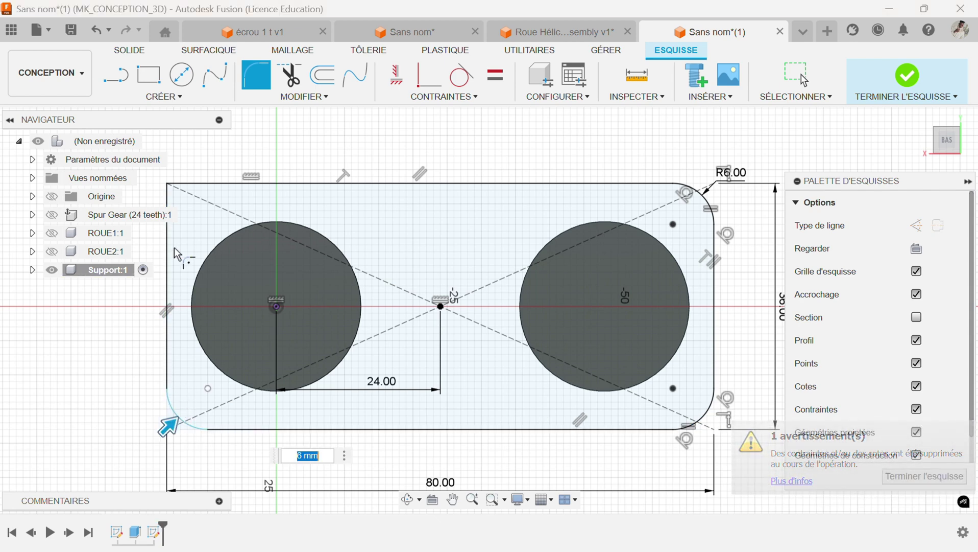
left_click(168, 232)
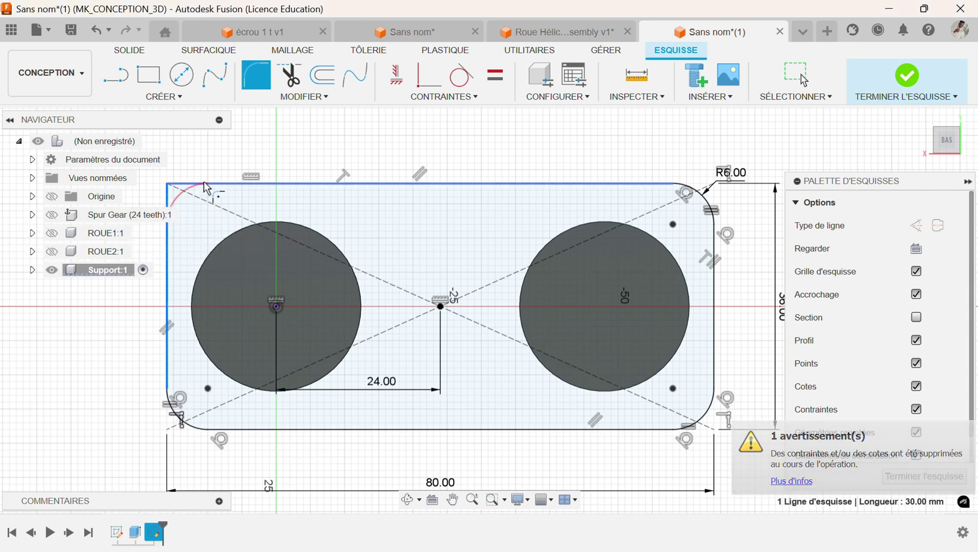
left_click(204, 182)
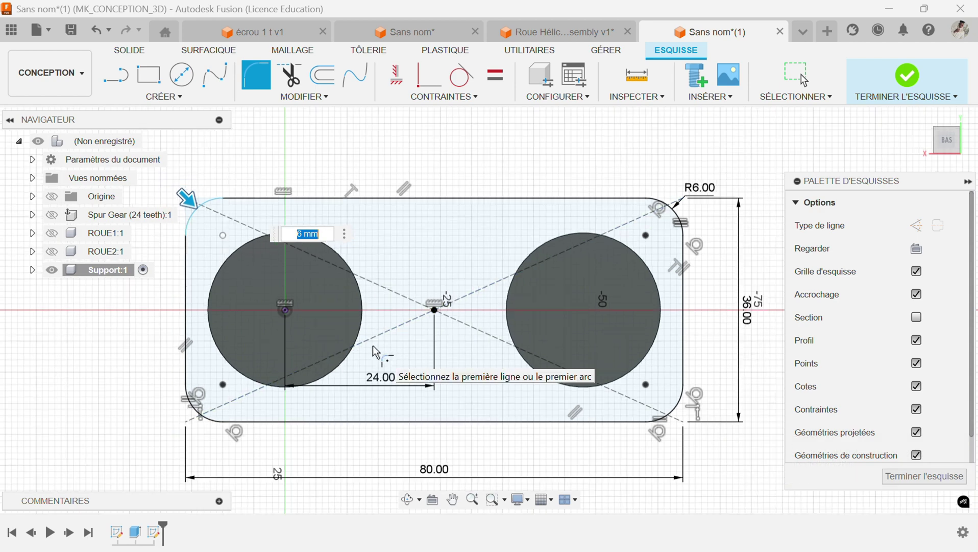
scroll(373, 346, "down", 2)
key("Return")
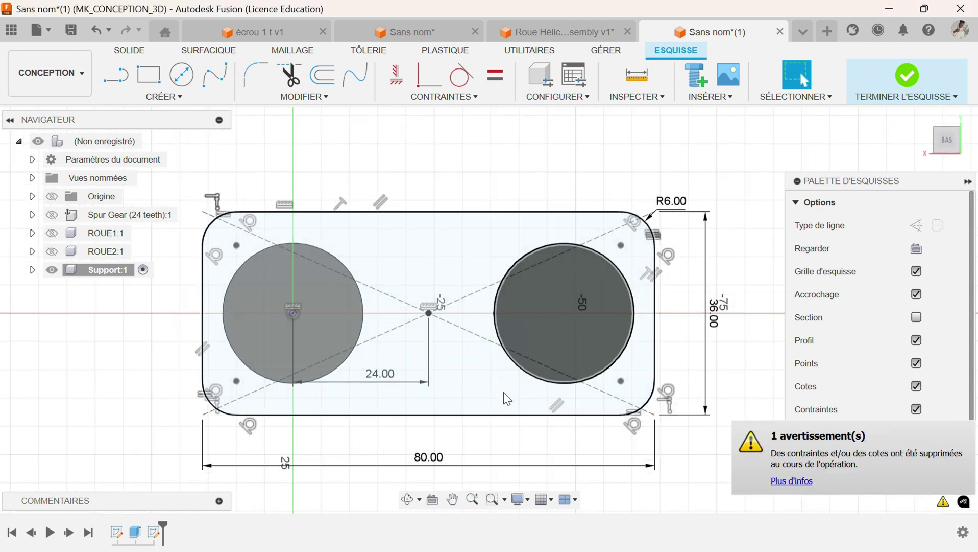
left_click(901, 62)
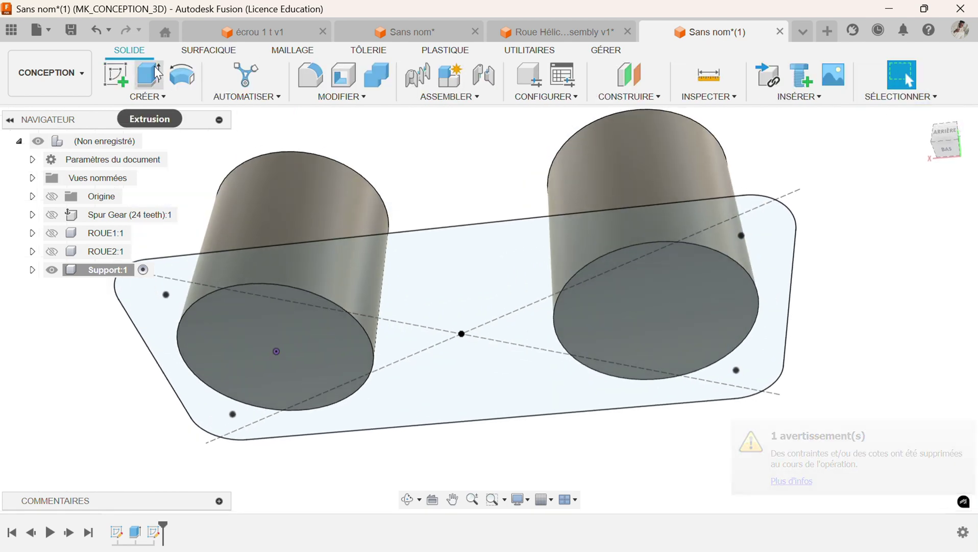
- Extrude the rounded base plate profile, including the circular area under the second shaft, by 5 mm
left_click(149, 75)
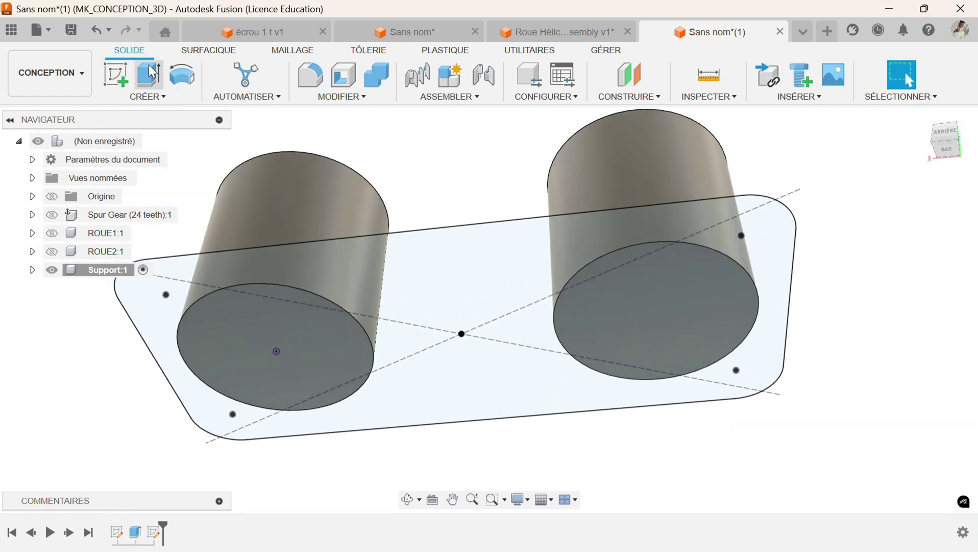
left_click(382, 251)
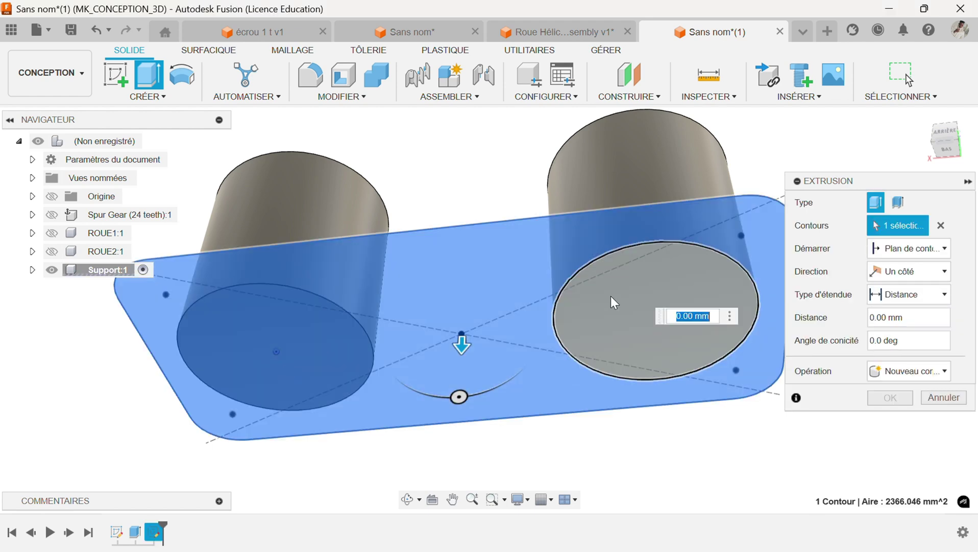
left_click(611, 296)
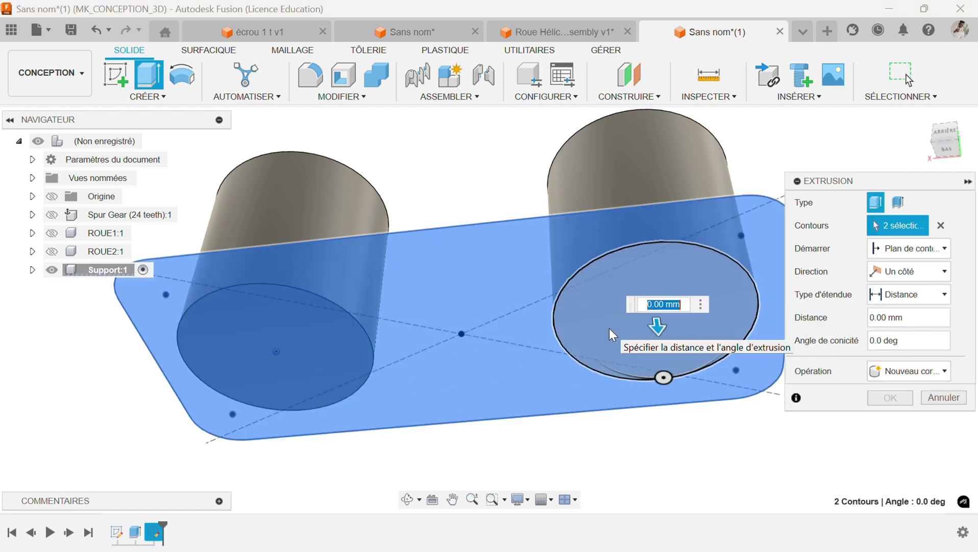
type("5")
key("Return")
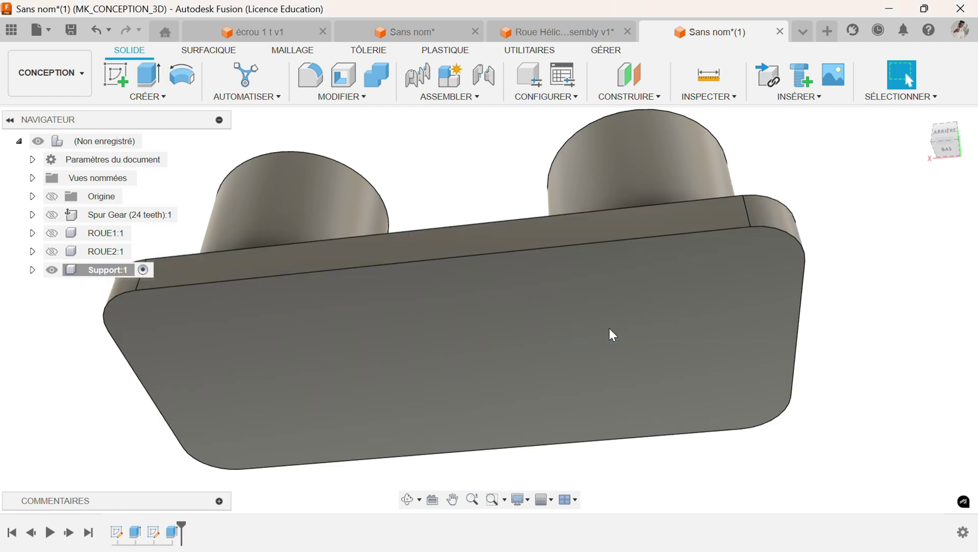
- Fillet the top rims and the base junction edges of both shafts with a 2 mm radius
scroll(608, 329, "down", 2)
middle_click_drag(592, 338, 592, 421, "shift")
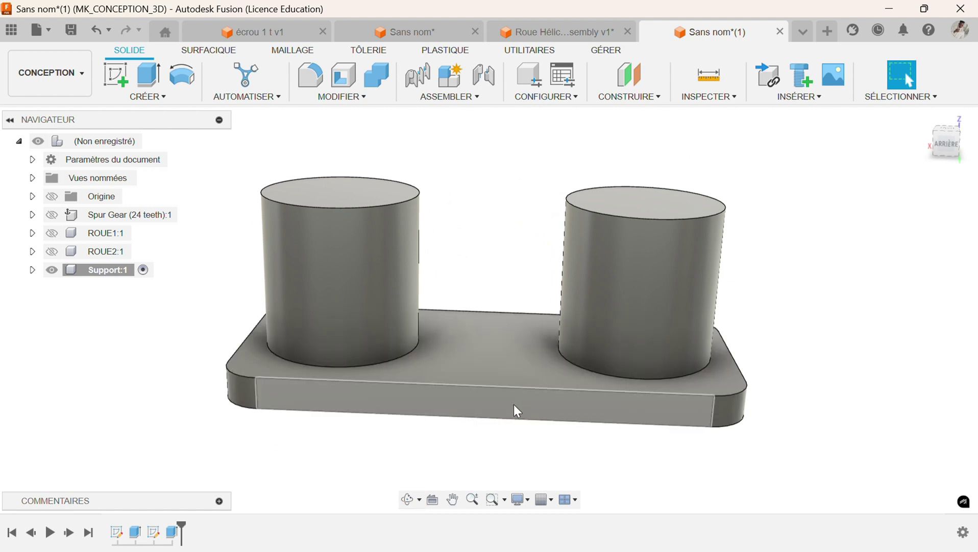
key("f")
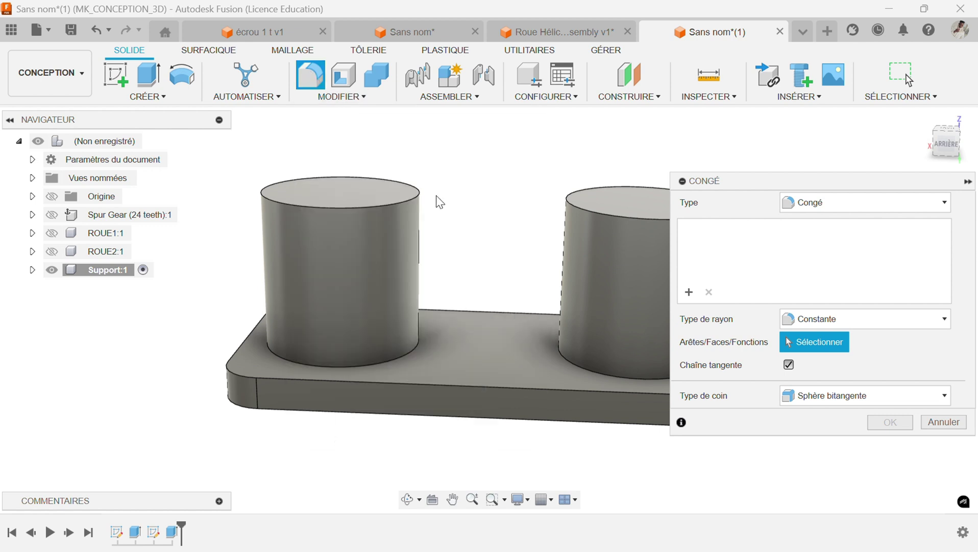
left_click(388, 360)
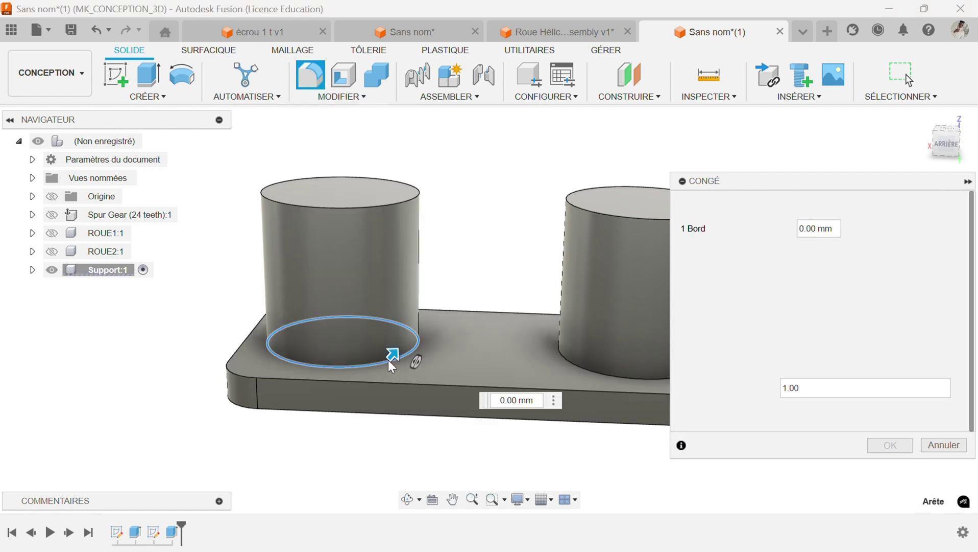
left_click(573, 361)
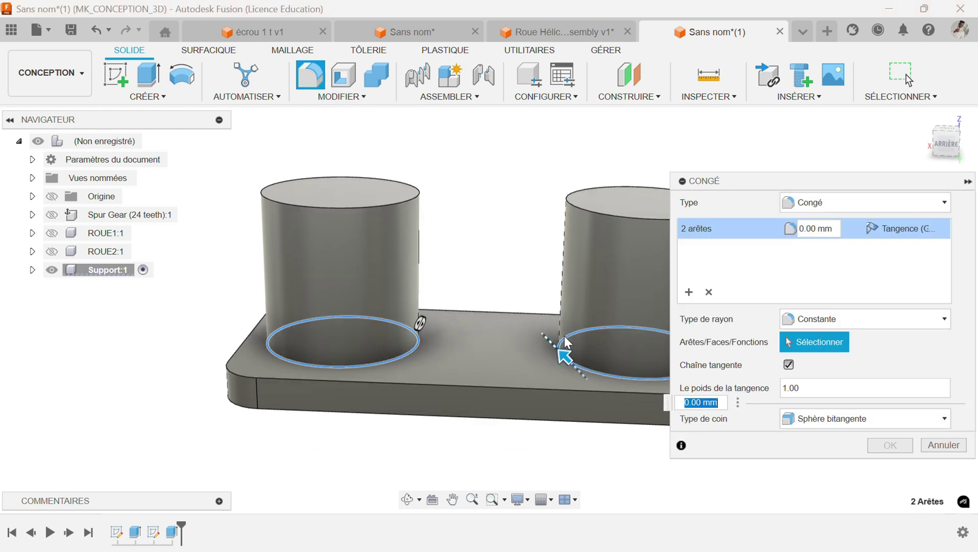
left_click(588, 209)
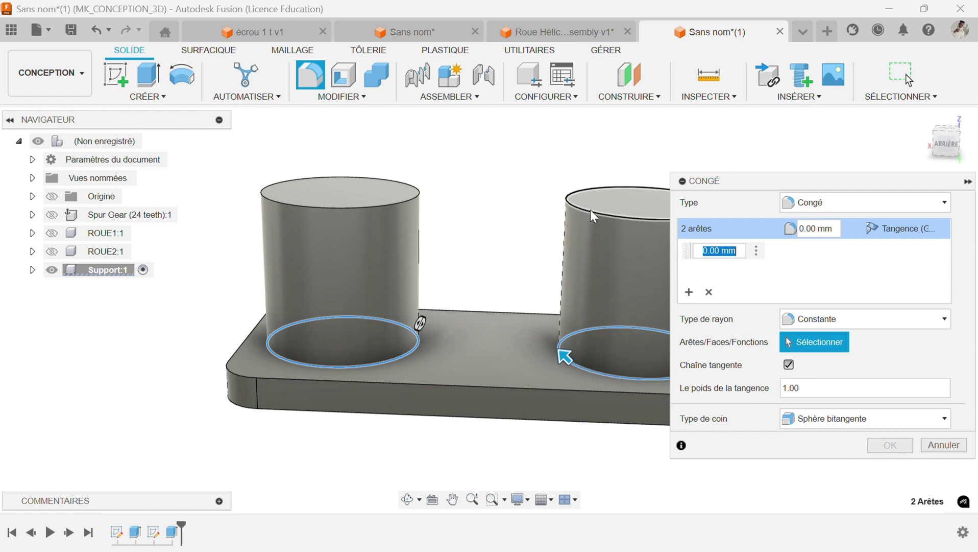
left_click(396, 199)
type("2")
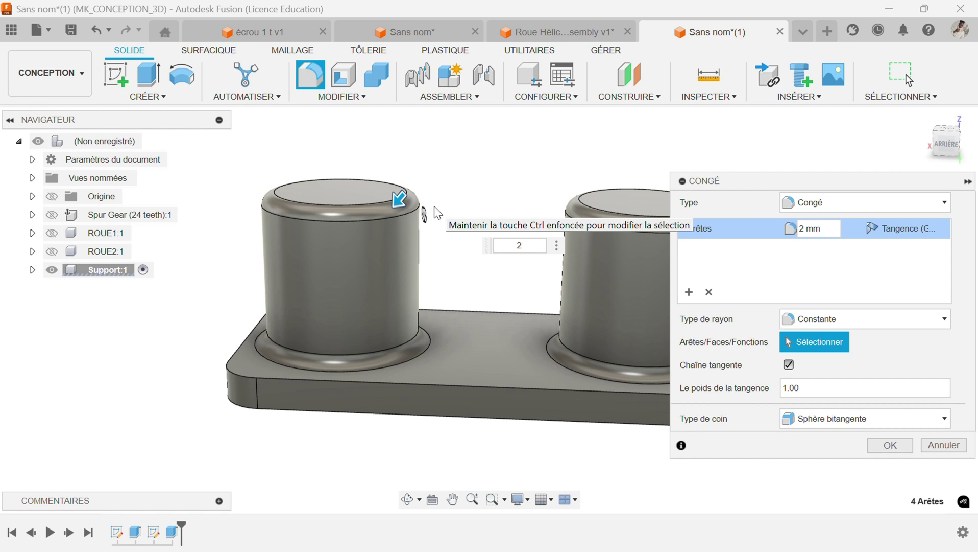
key("Return")
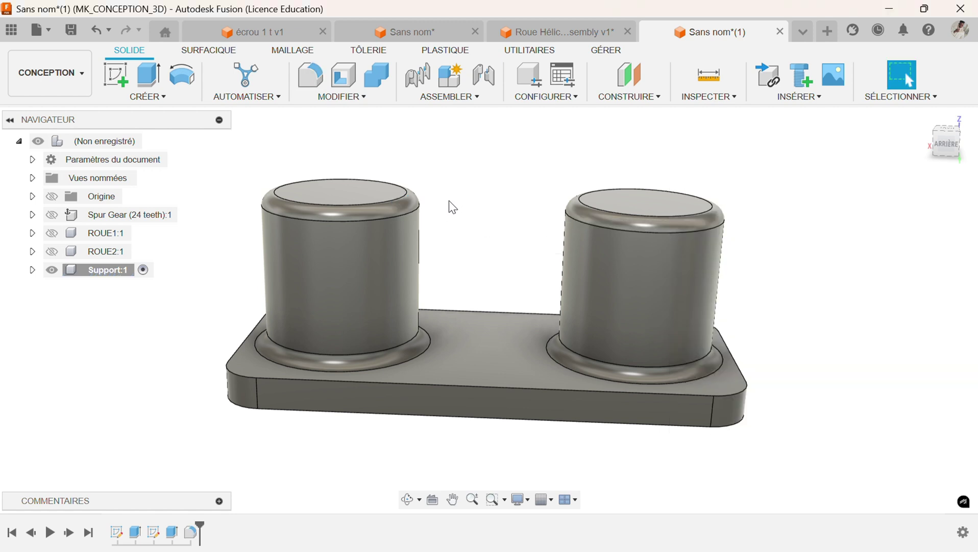
- Edit the shaft fillet feature to add a second edge set rounding the base plate's upper and lower perimeters at 1 mm
double_click(191, 534)
middle_click_drag(361, 400, 298, 401)
scroll(305, 404, "down", 1)
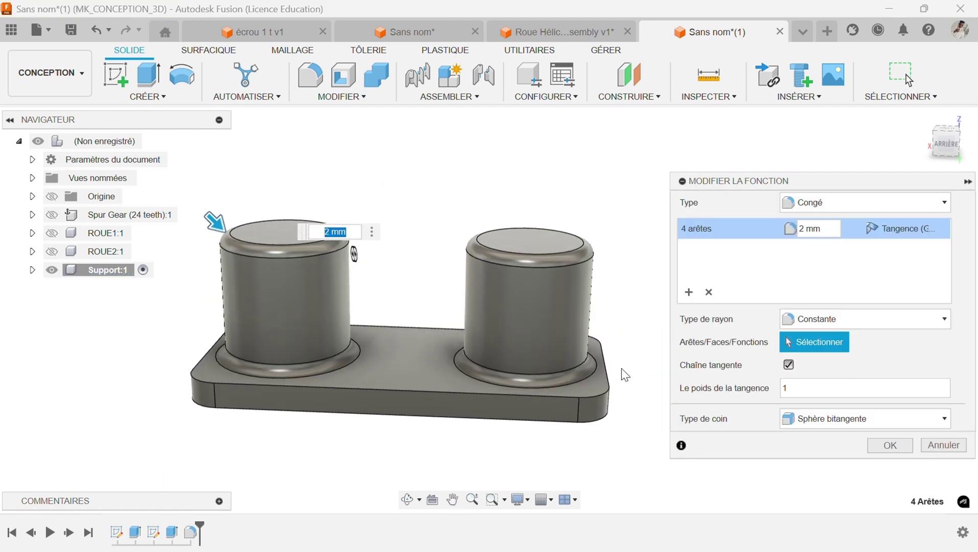
left_click(688, 294)
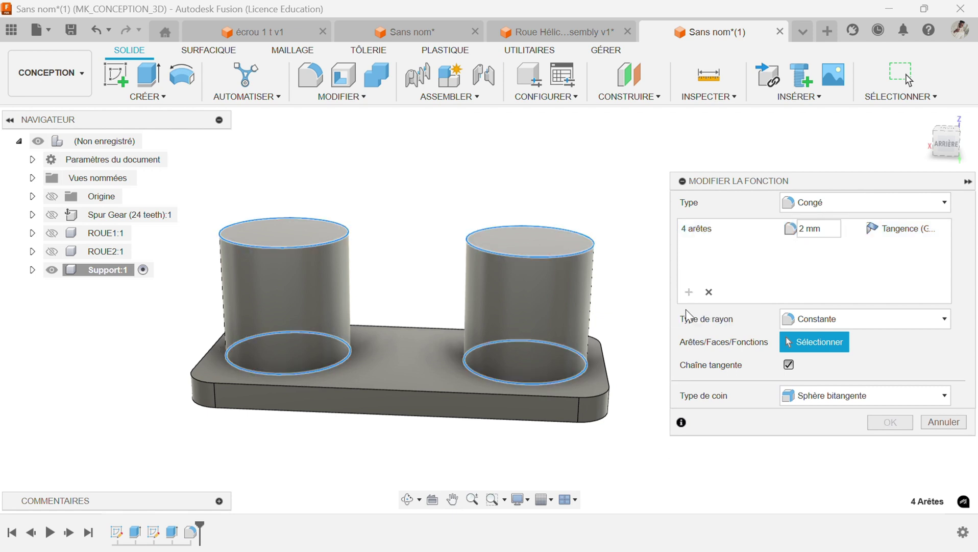
left_click(499, 398)
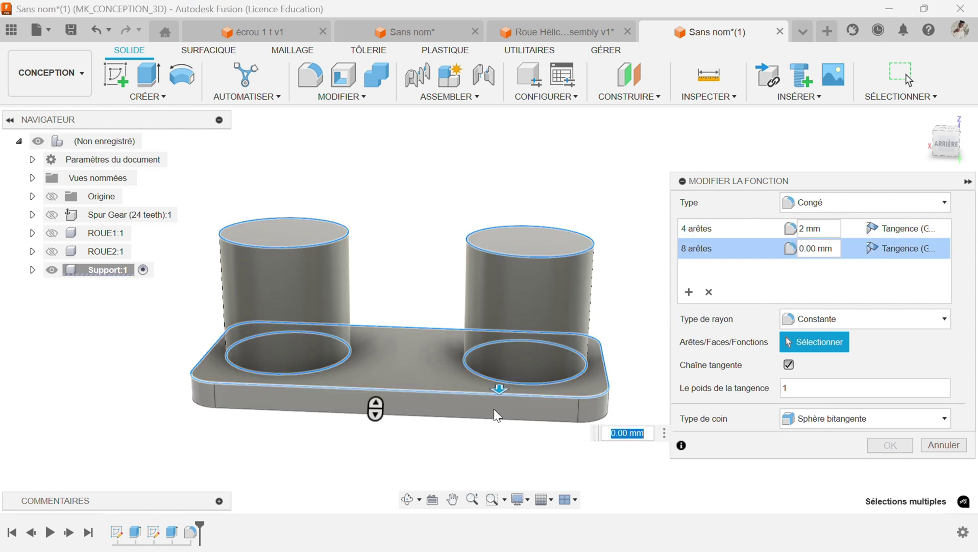
left_click(487, 421)
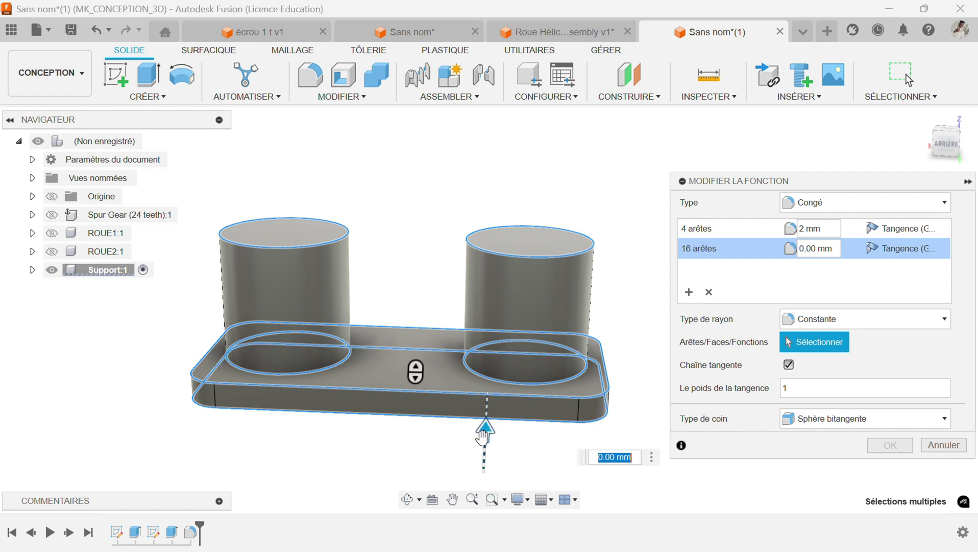
type("1")
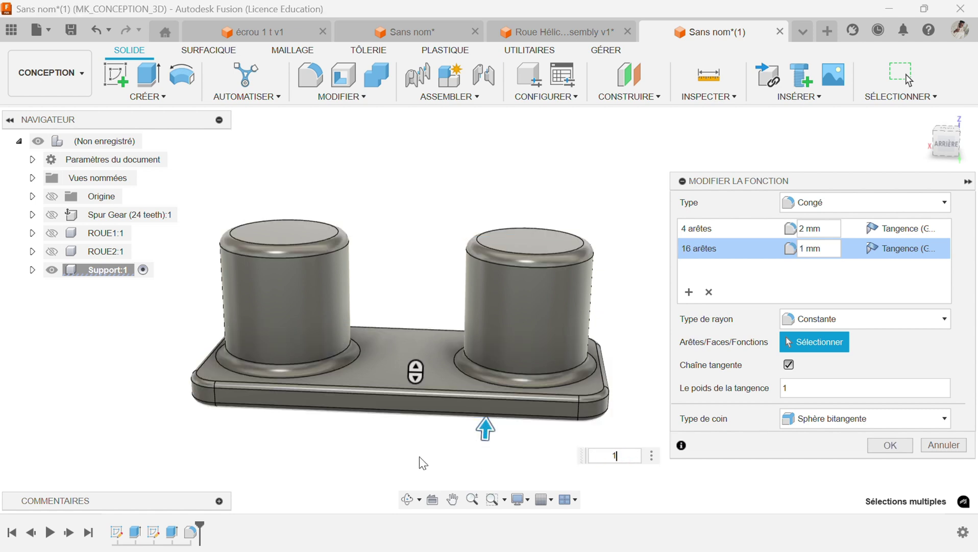
key("Return")
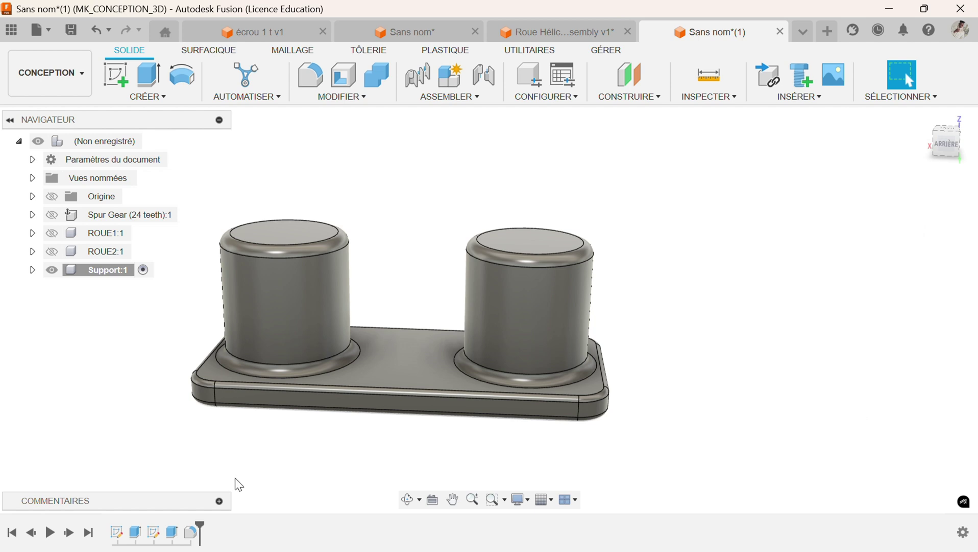
- Apply the Titane - Poli metal appearance to the support body
middle_click_drag(185, 432, 298, 428)
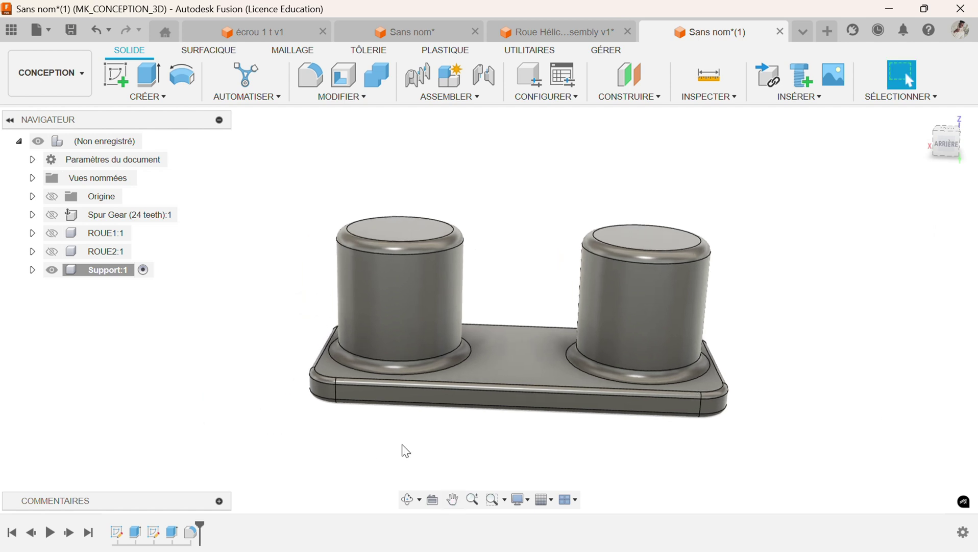
scroll(506, 439, "up", 2)
mouse_move(308, 431)
middle_mouse_down()
mouse_move(292, 389)
mouse_move(299, 429)
middle_mouse_up()
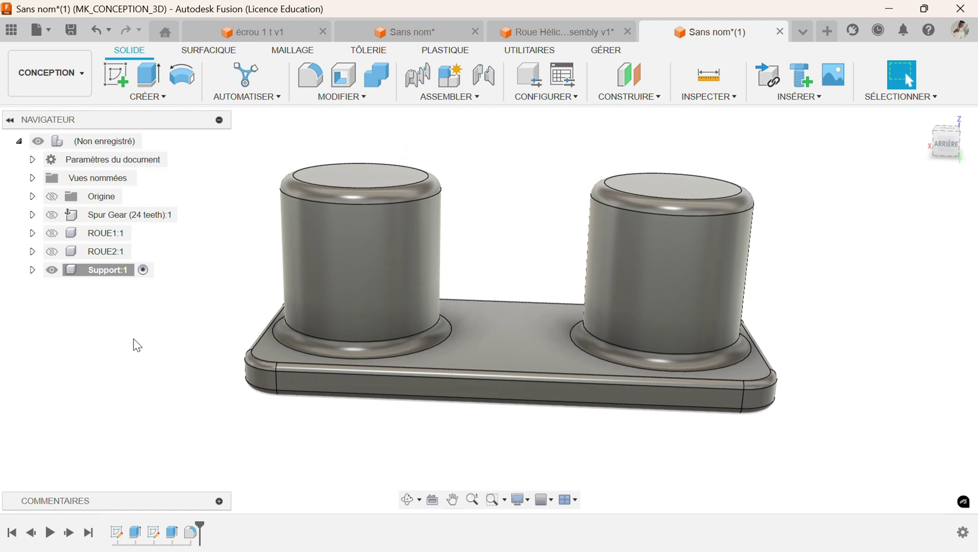
key("a")
middle_click_drag(380, 408, 321, 410)
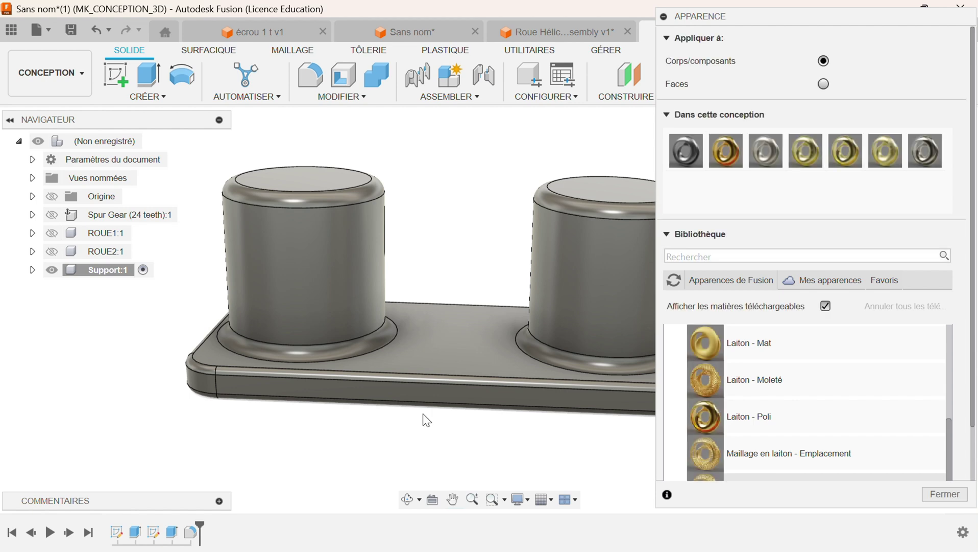
scroll(719, 335, "up", 3)
left_click(719, 331)
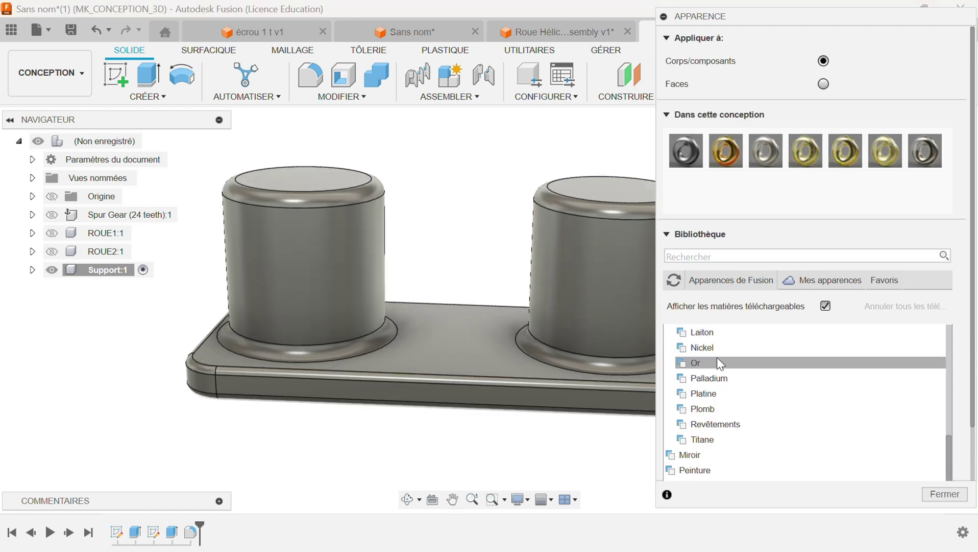
left_click(708, 443)
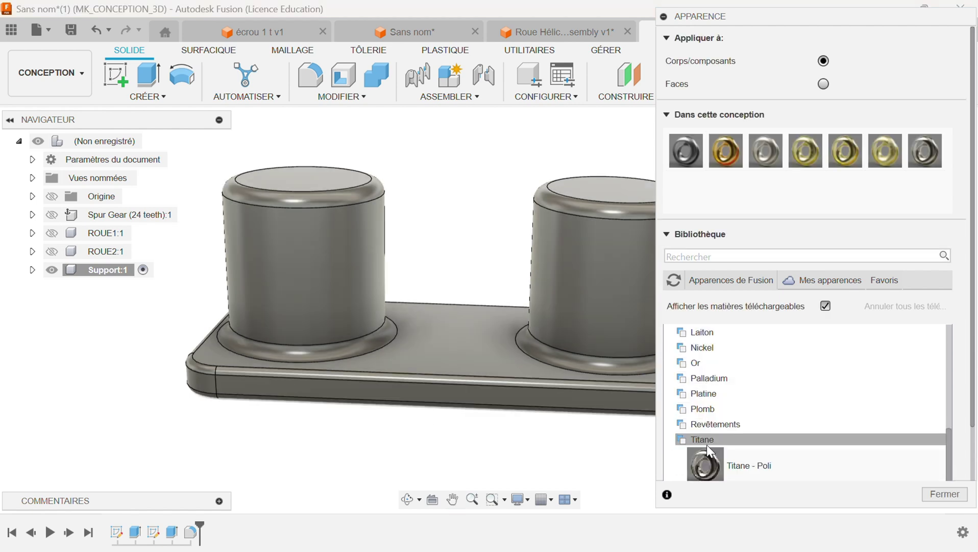
scroll(707, 444, "down", 3)
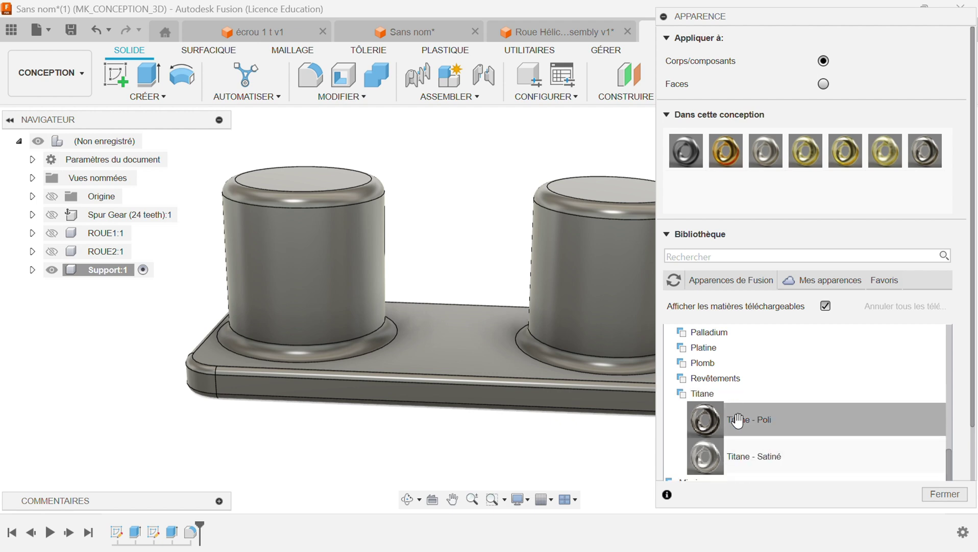
left_click_drag(713, 420, 549, 374)
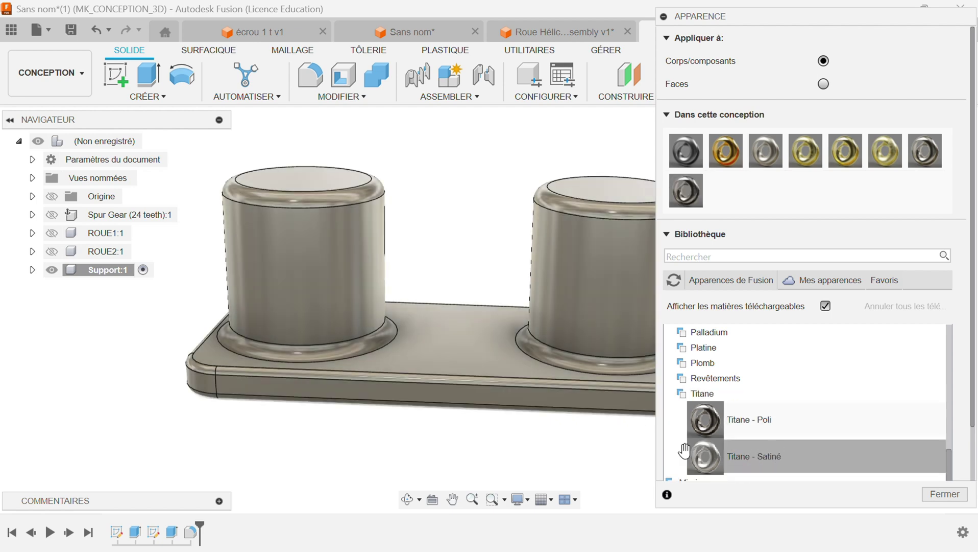
middle_click_drag(442, 414, 383, 449)
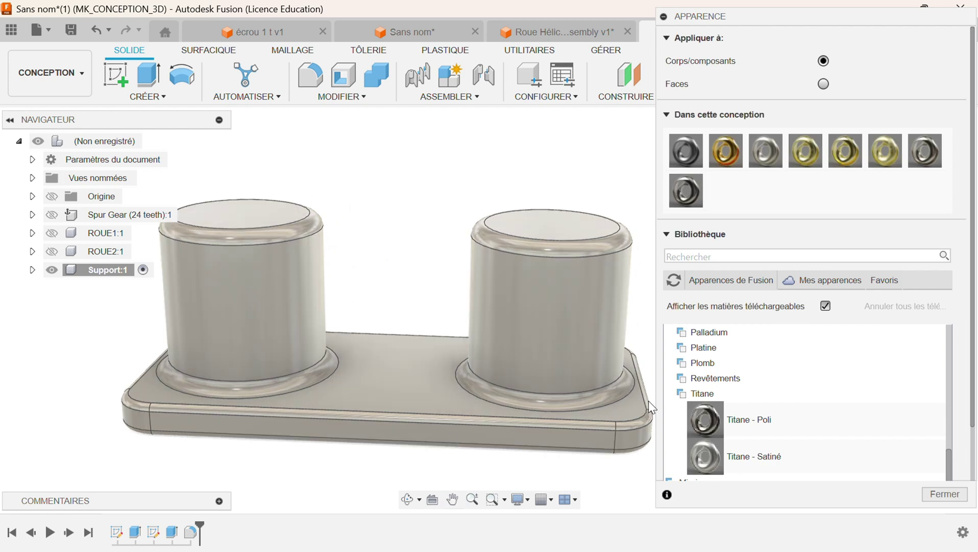
- Apply the Chrome - Noir metal appearance to the support body and finish the appearance editing
left_click(694, 394)
scroll(715, 378, "up", 2)
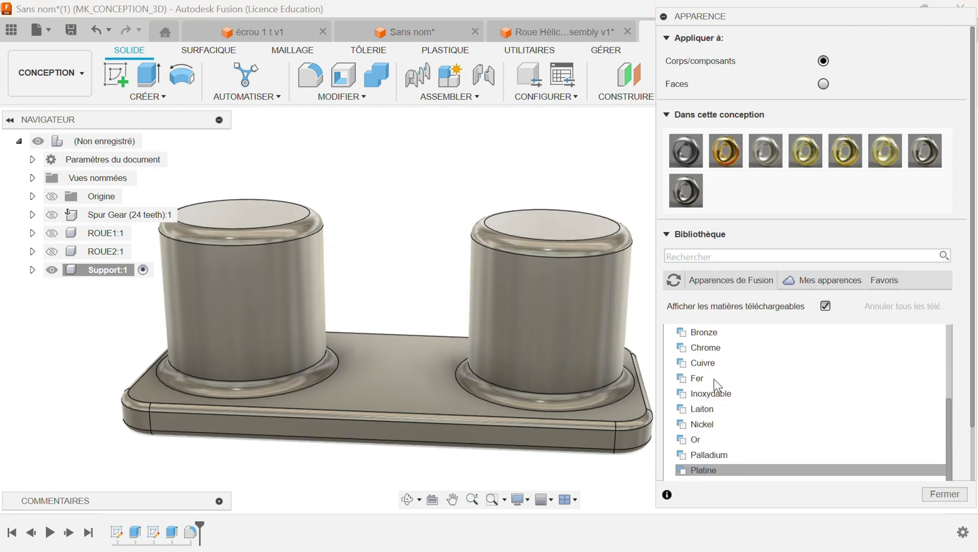
scroll(720, 386, "up", 2)
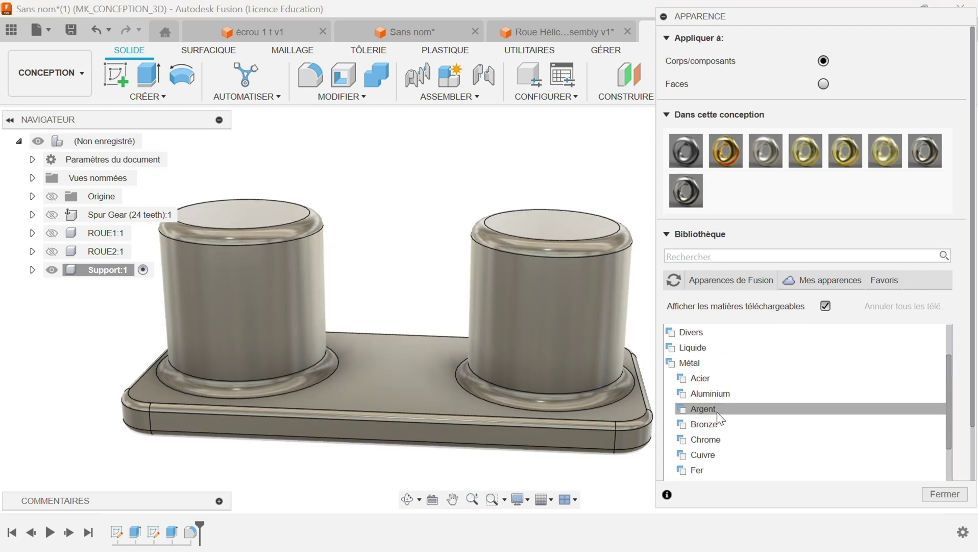
left_click(705, 439)
scroll(726, 439, "down", 2)
left_click_drag(708, 408, 479, 391)
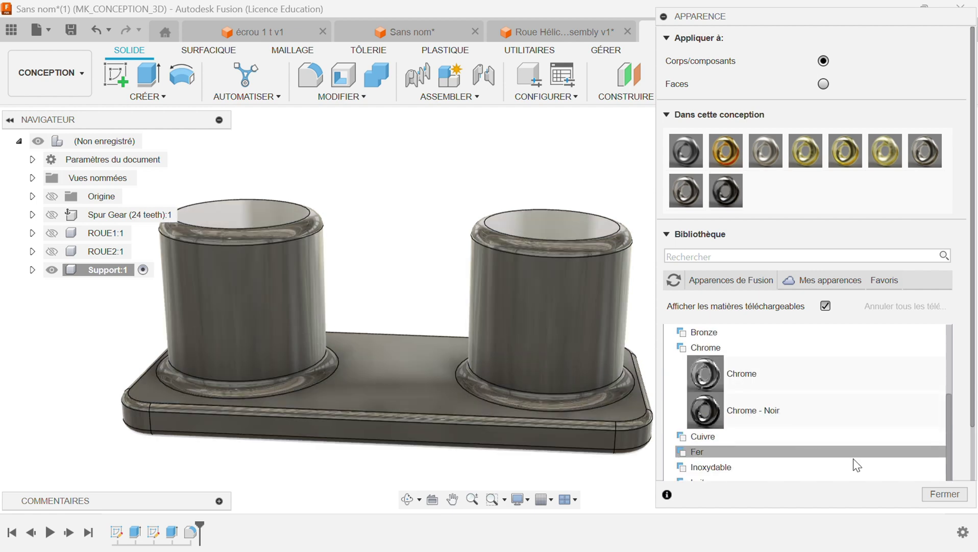
left_click(935, 493)
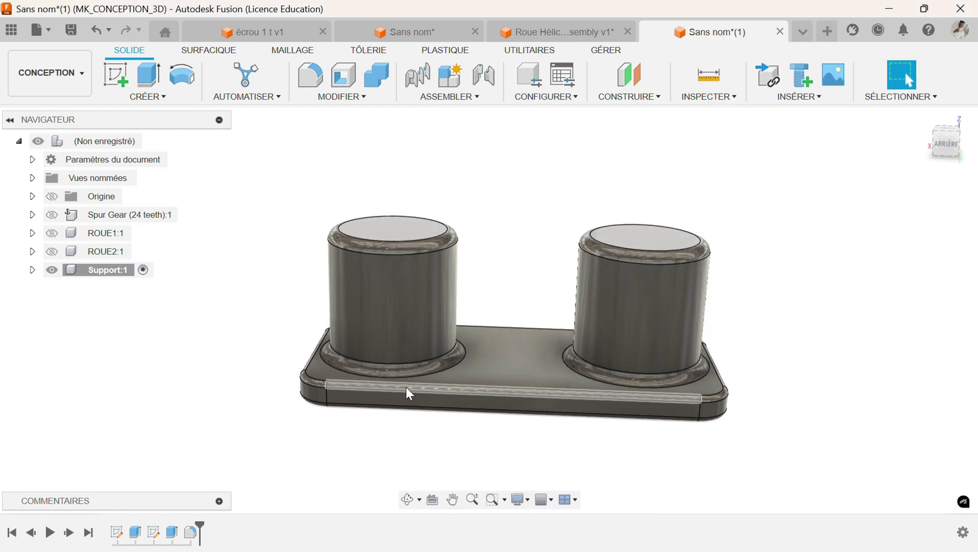
- Unlock the Spur Gear (24 teeth) component from its parent and clear the selection
right_click(73, 216)
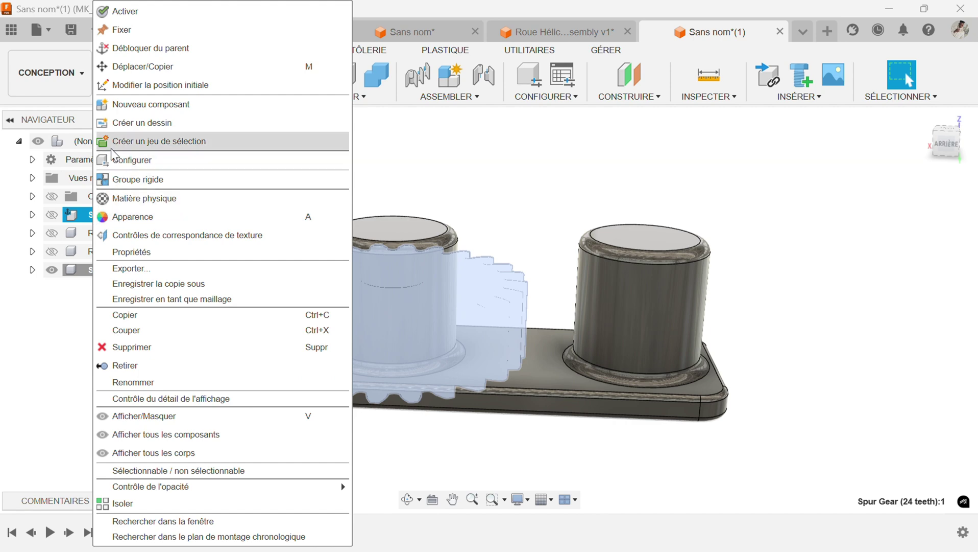
left_click(122, 51)
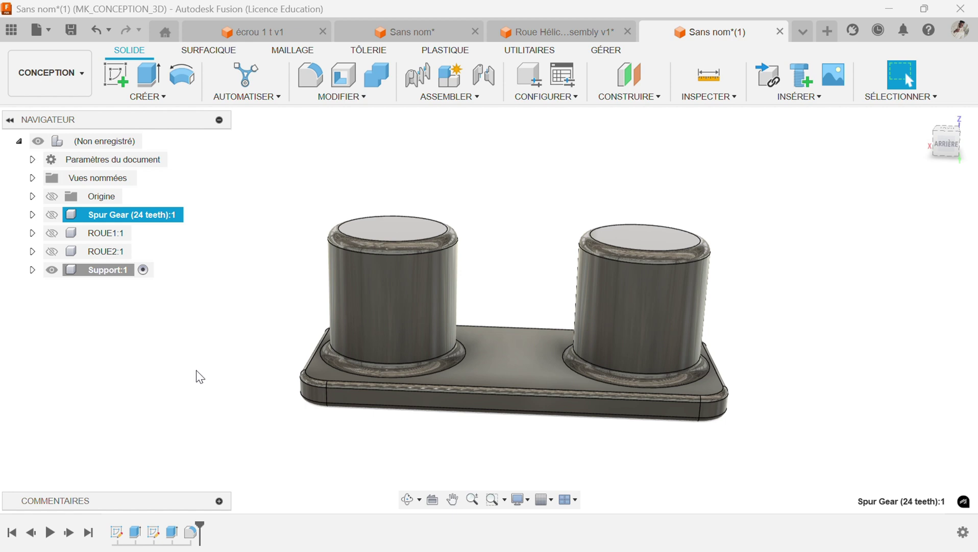
left_click(180, 350)
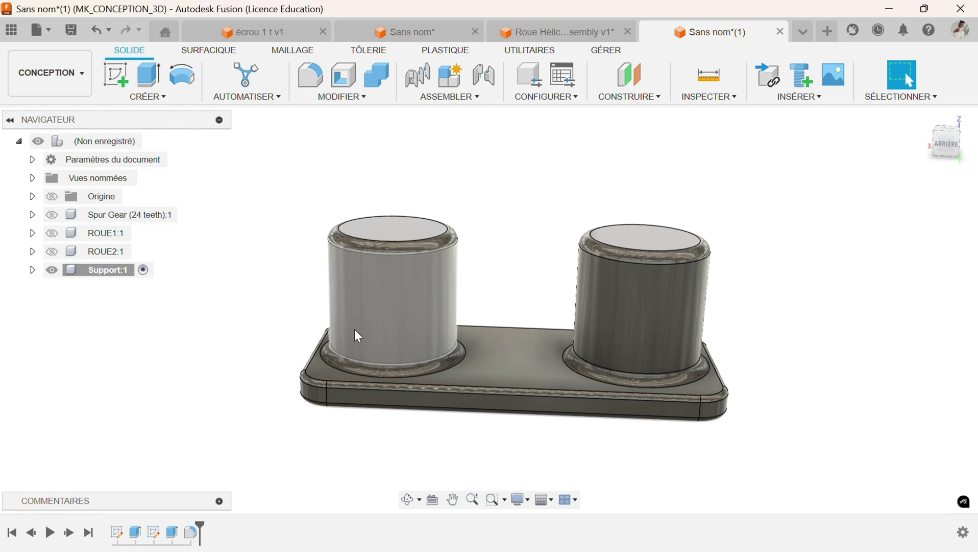
- Lock the Support component to its parent, letting it return to its original position
middle_click_drag(356, 336, 403, 307)
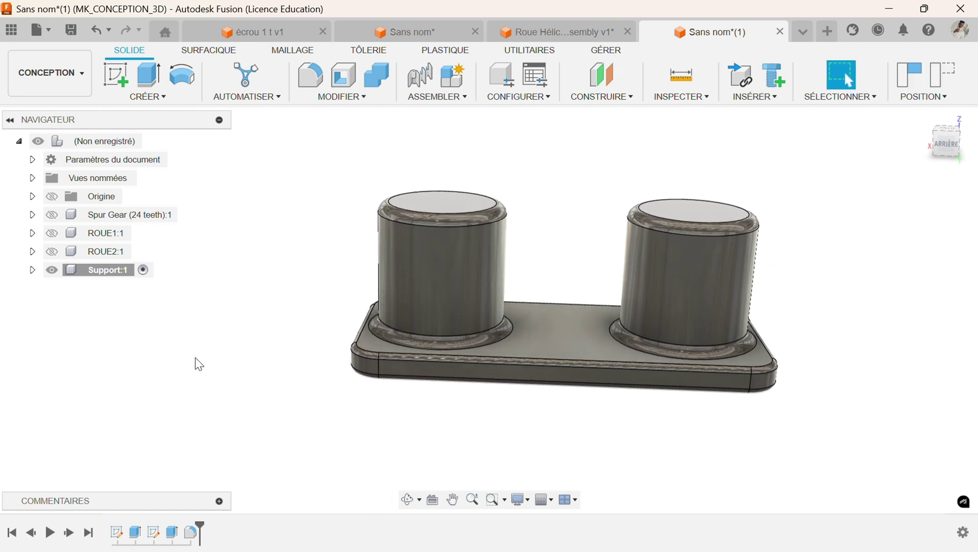
right_click(75, 270)
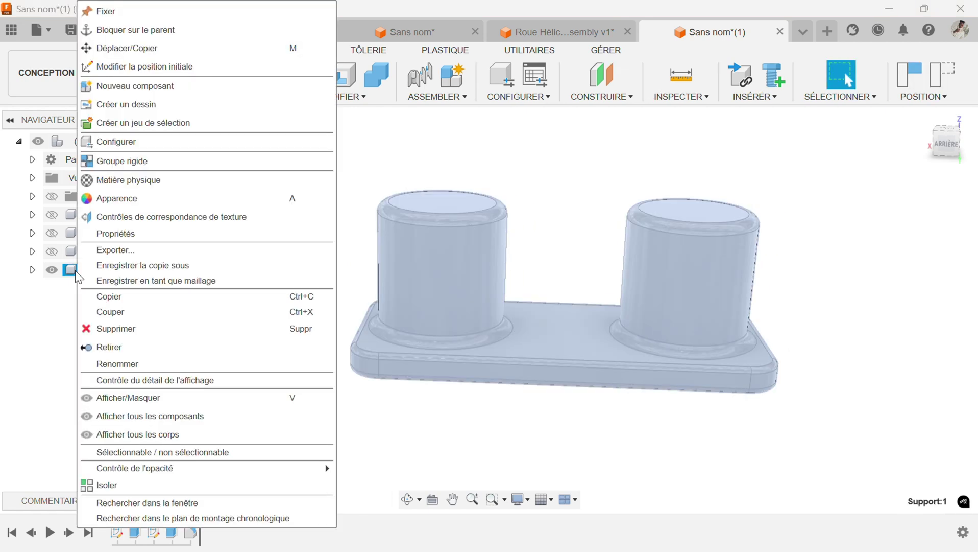
left_click(119, 31)
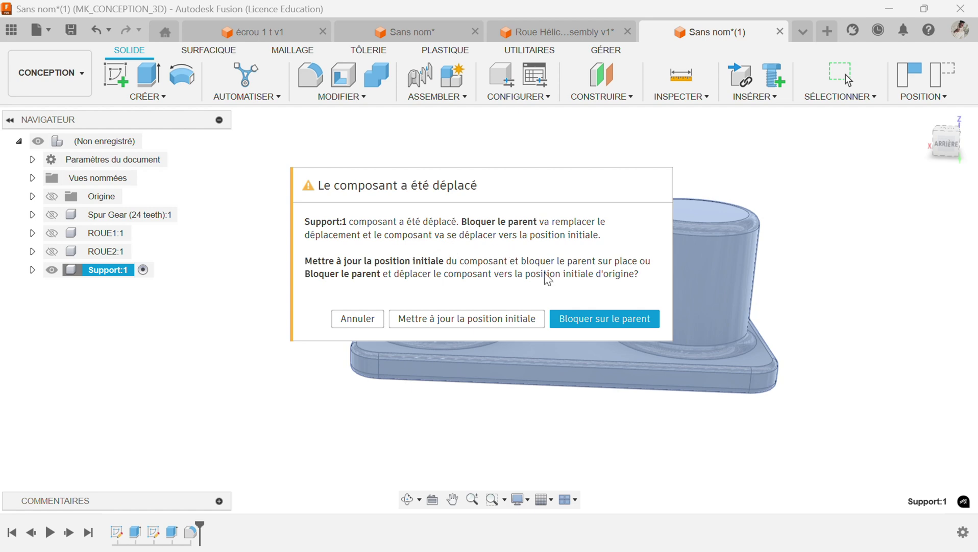
left_click(590, 323)
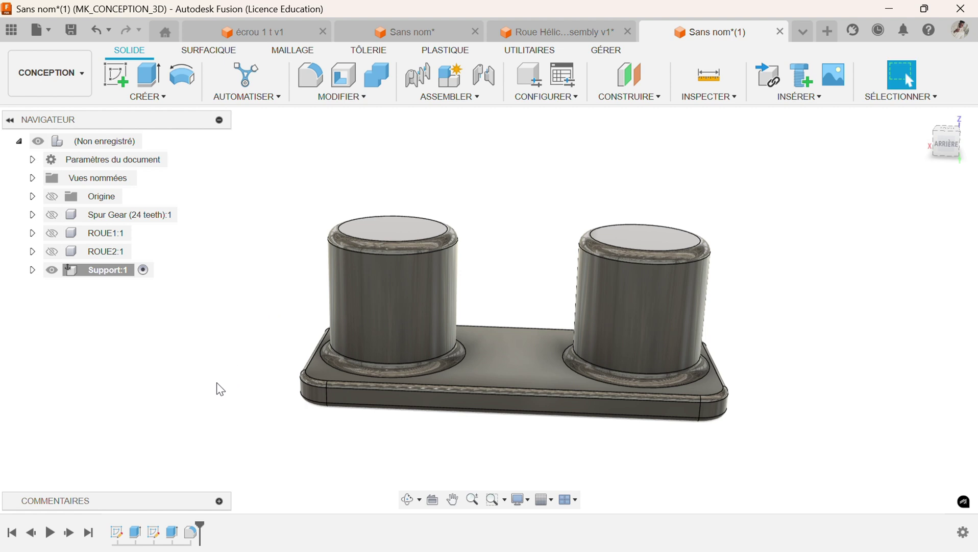
- Show the ROUE1 and ROUE2 gears and activate the top-level assembly component
middle_click_drag(217, 382, 209, 362)
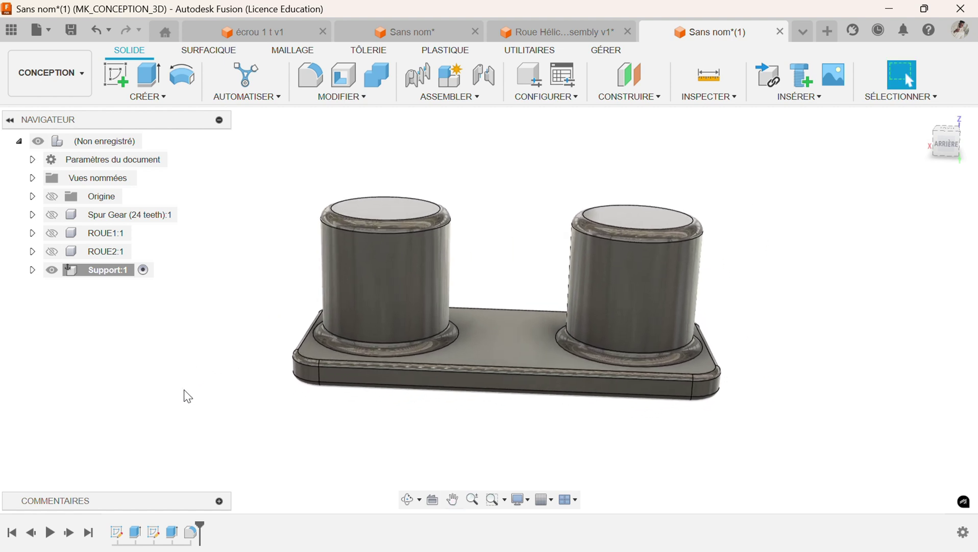
left_click(54, 234)
left_click(52, 251)
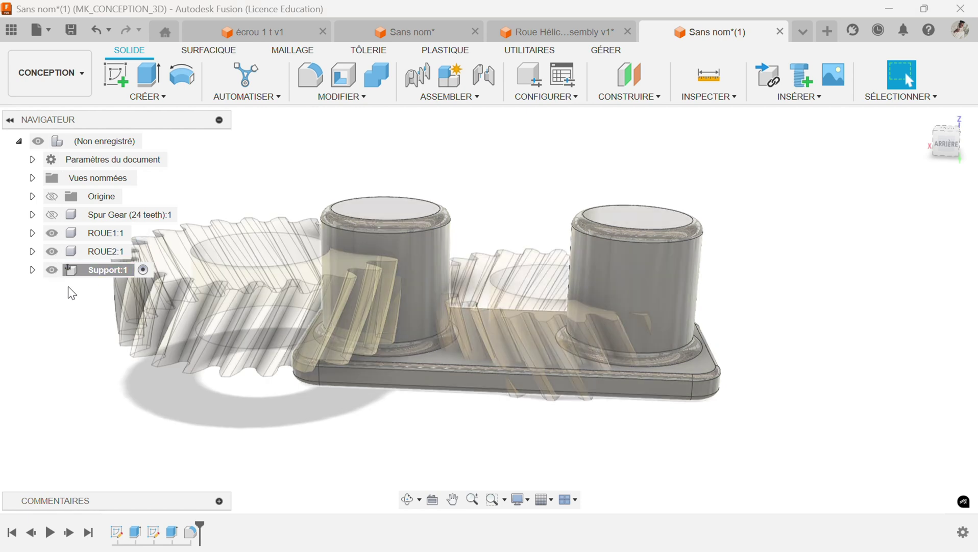
middle_click_drag(103, 360, 143, 402)
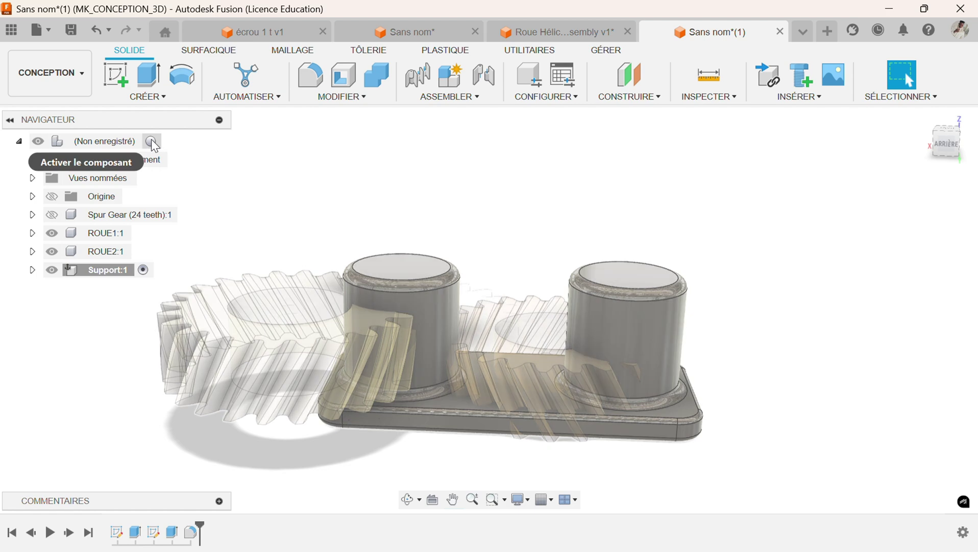
left_click(153, 142)
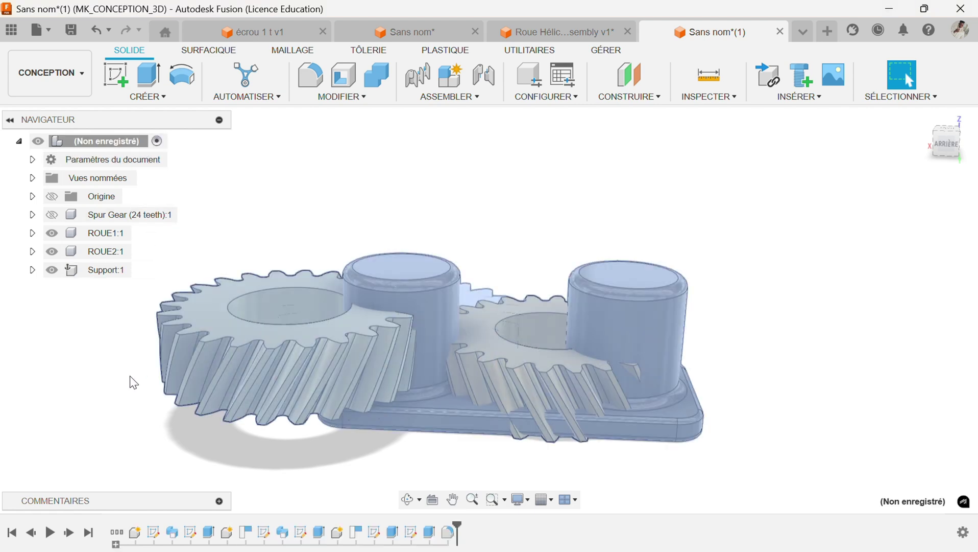
- Move ROUE1 and ROUE2 clear of the Support, each up beside its own shaft
left_click_drag(284, 349, 294, 211)
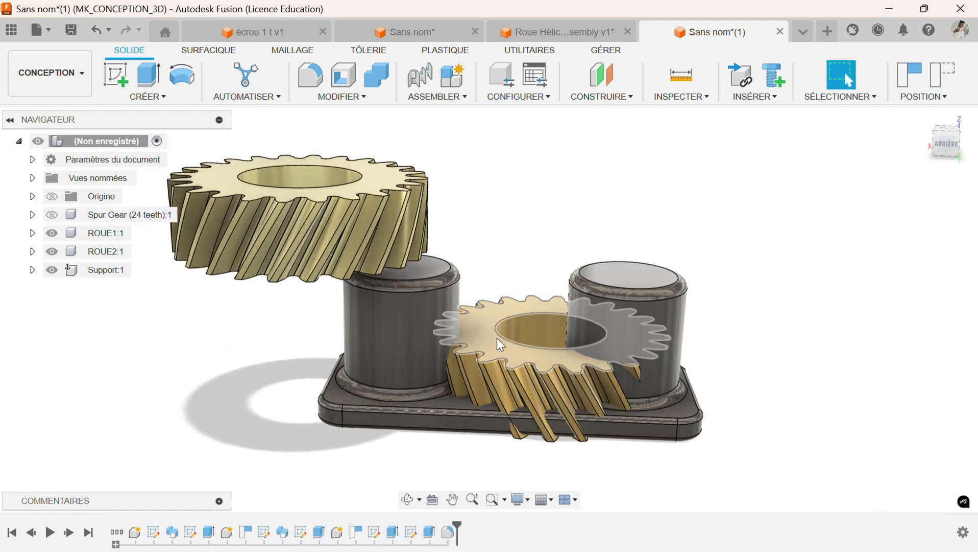
left_click_drag(498, 339, 779, 245)
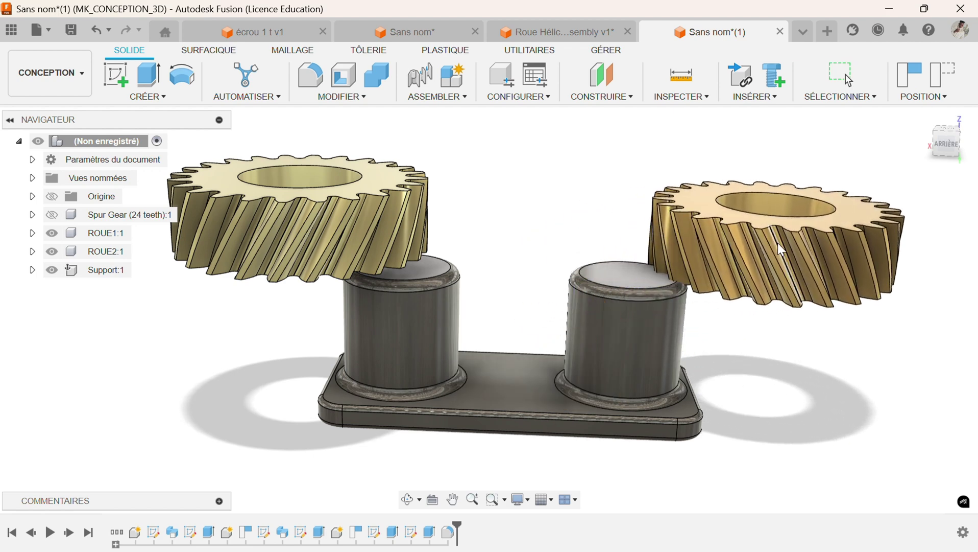
scroll(575, 353, "down", 2)
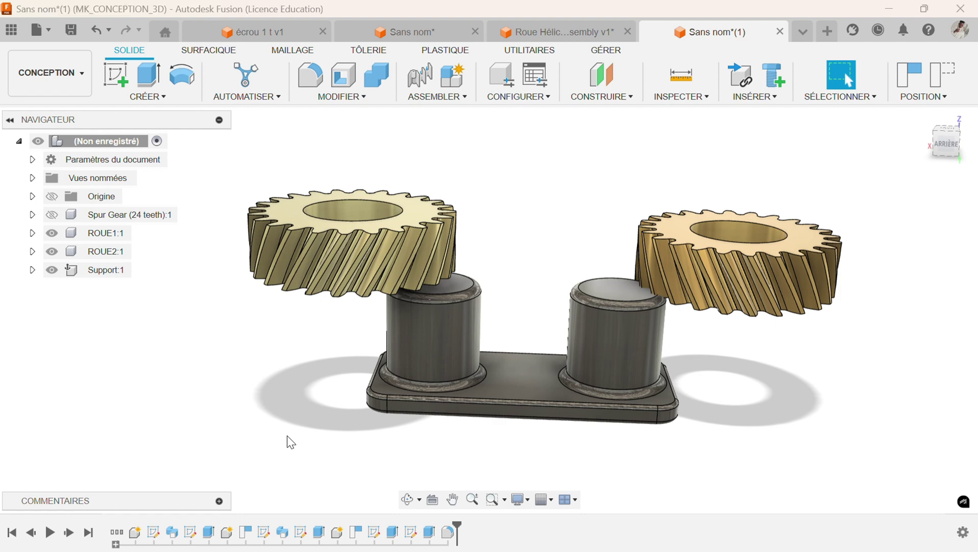
- Join the centre of ROUE1's bore to the Support shaft nearest it with a Révolution joint and a 7 mm Z offset
key("j")
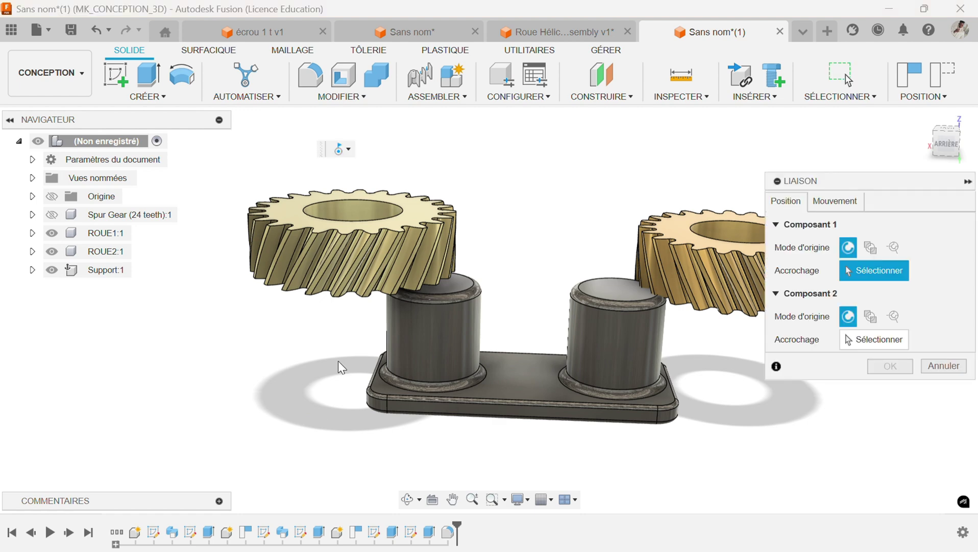
left_click(416, 96)
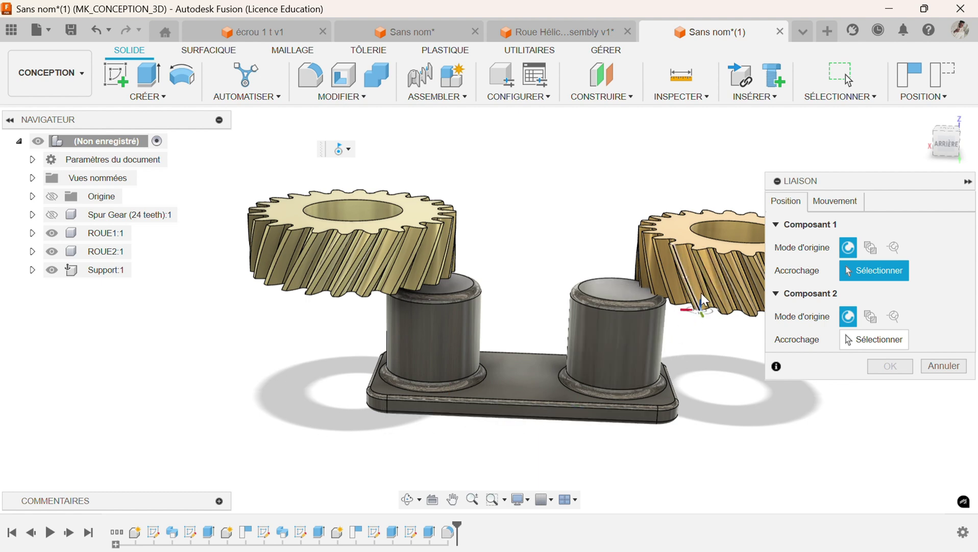
left_click(834, 202)
left_click(840, 228)
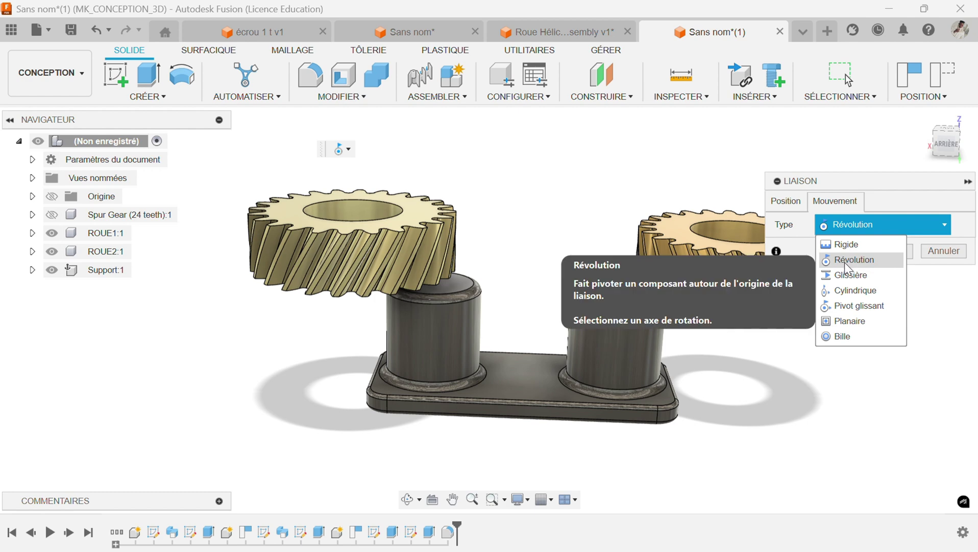
left_click(783, 202)
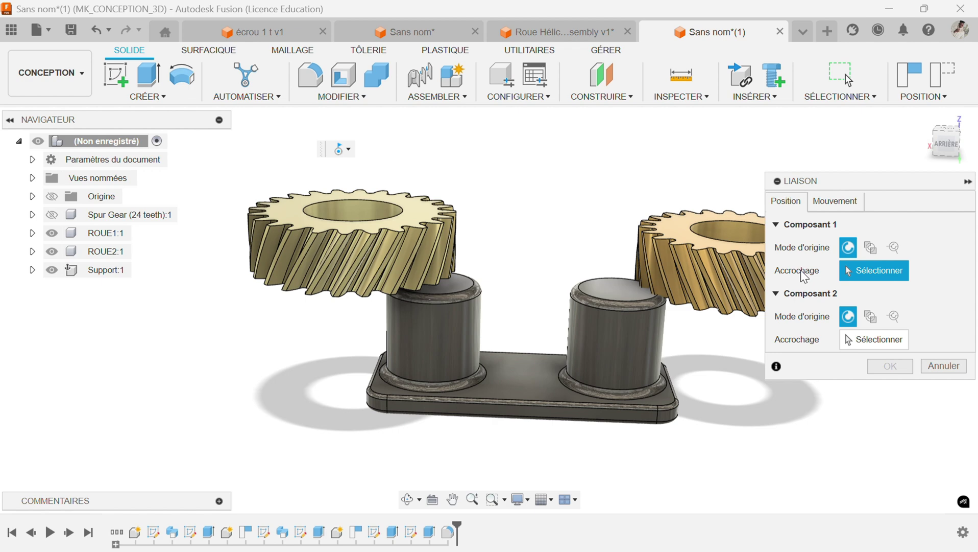
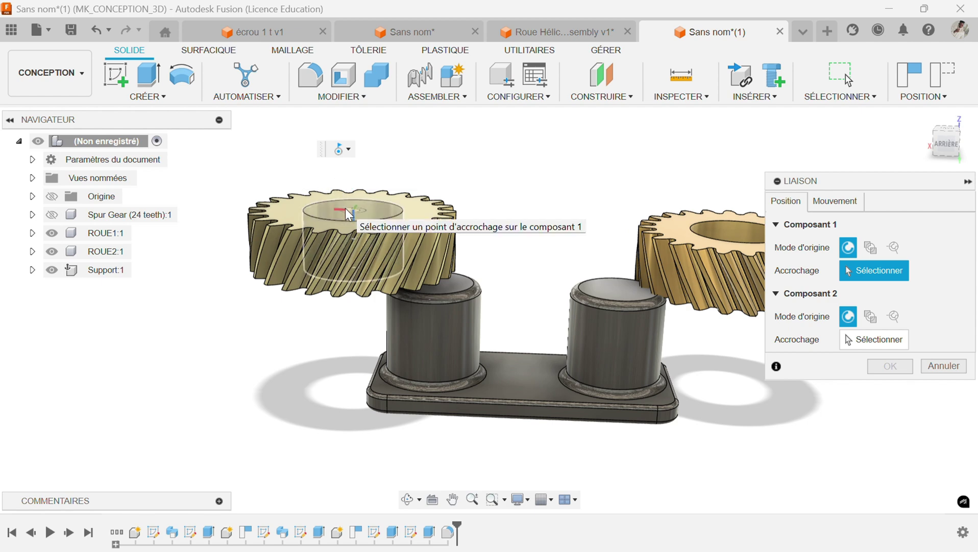
left_click(347, 209)
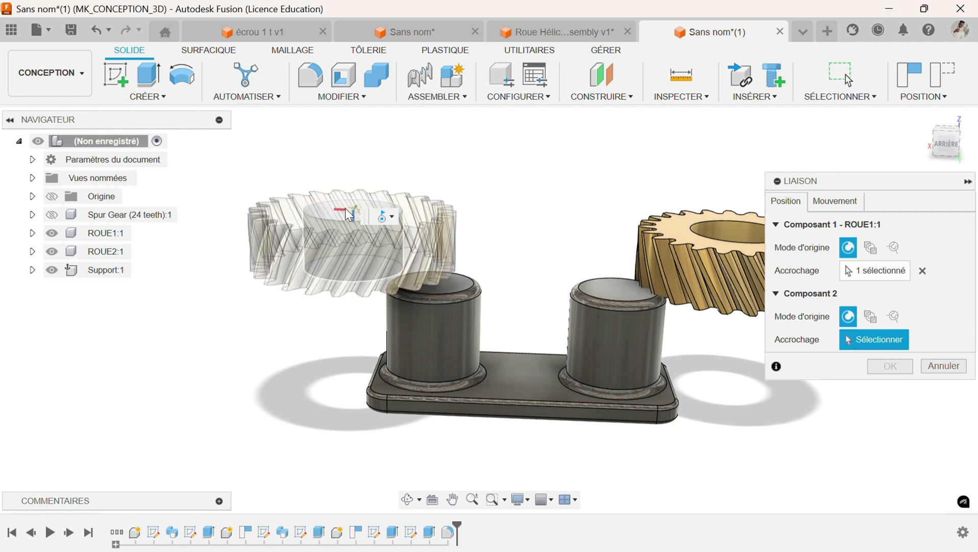
left_click(433, 336)
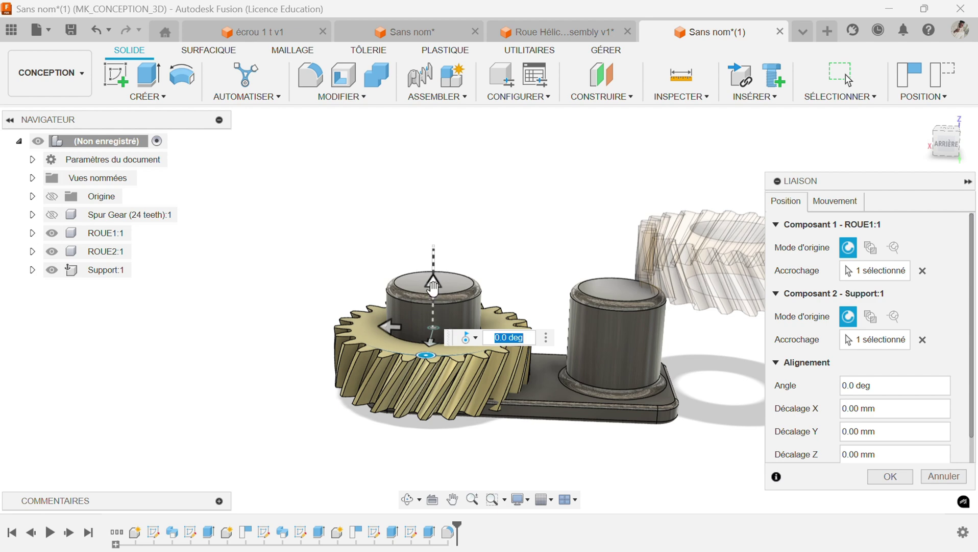
left_click_drag(433, 285, 431, 261)
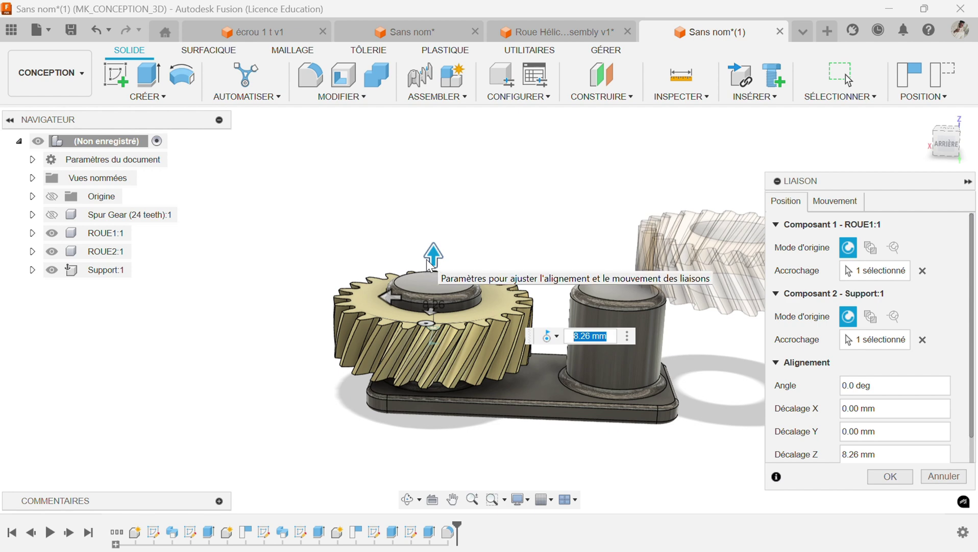
type("7")
key("Return")
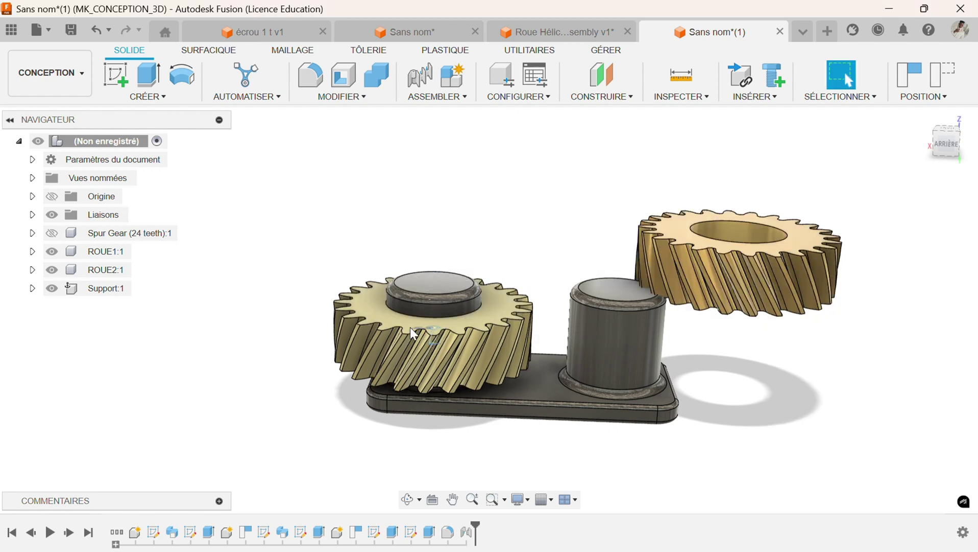
- Rotate ROUE1 slightly on its shaft to test the joint's motion
left_click(380, 314)
key("Escape")
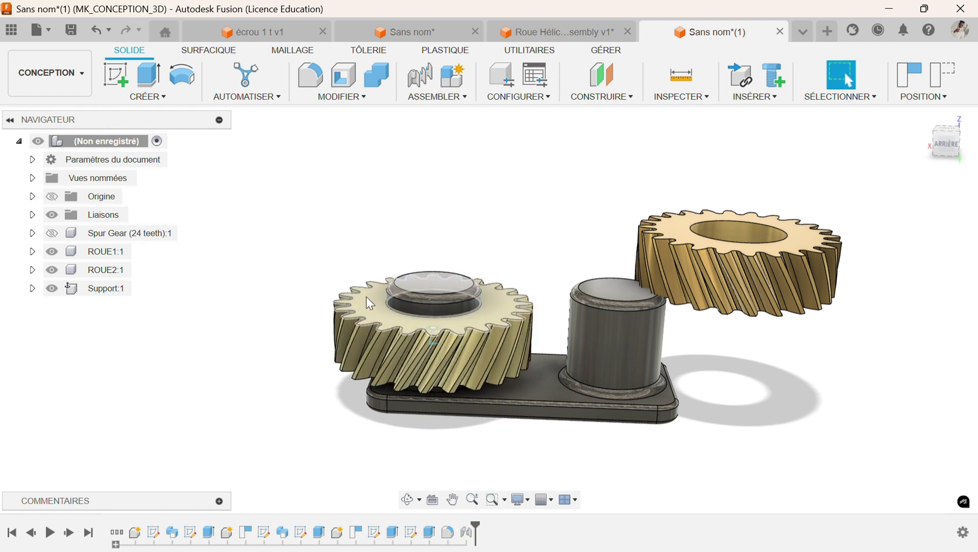
mouse_move(424, 341)
left_mouse_down()
mouse_move(458, 343)
mouse_move(335, 306)
mouse_move(439, 324)
mouse_move(511, 318)
mouse_move(399, 325)
mouse_move(428, 338)
left_mouse_up()
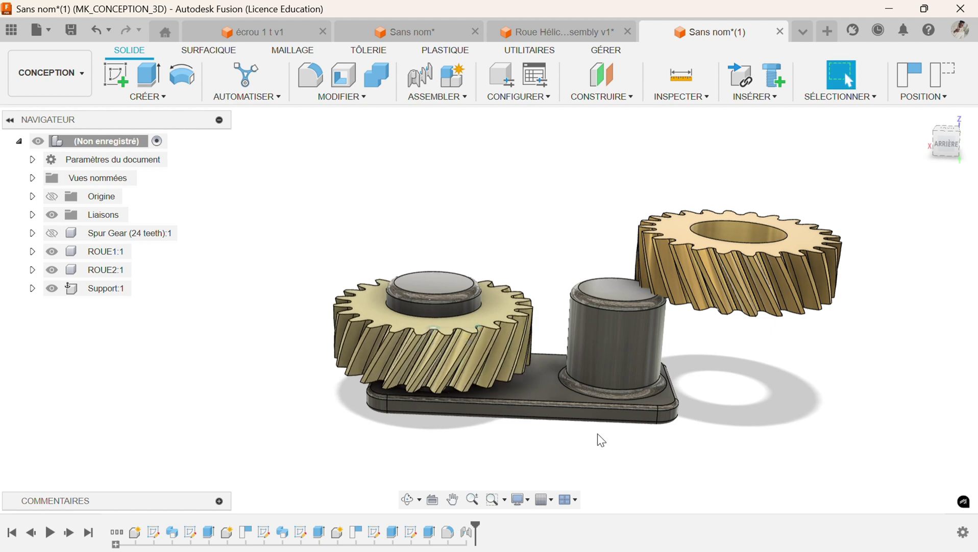
- Join the centre of ROUE2's bore to the free Support shaft with a Révolution joint and a 7 mm Z offset
scroll(678, 441, "up", 3)
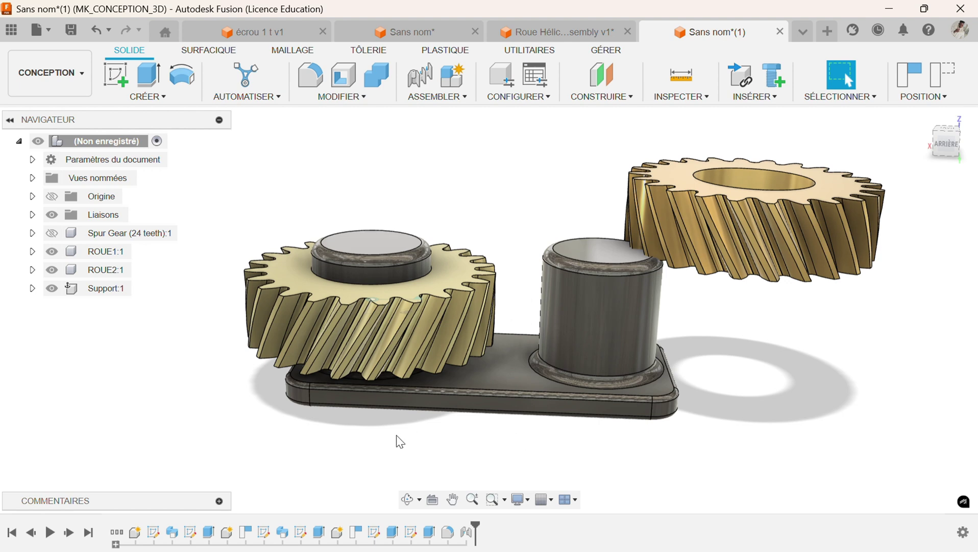
key("j")
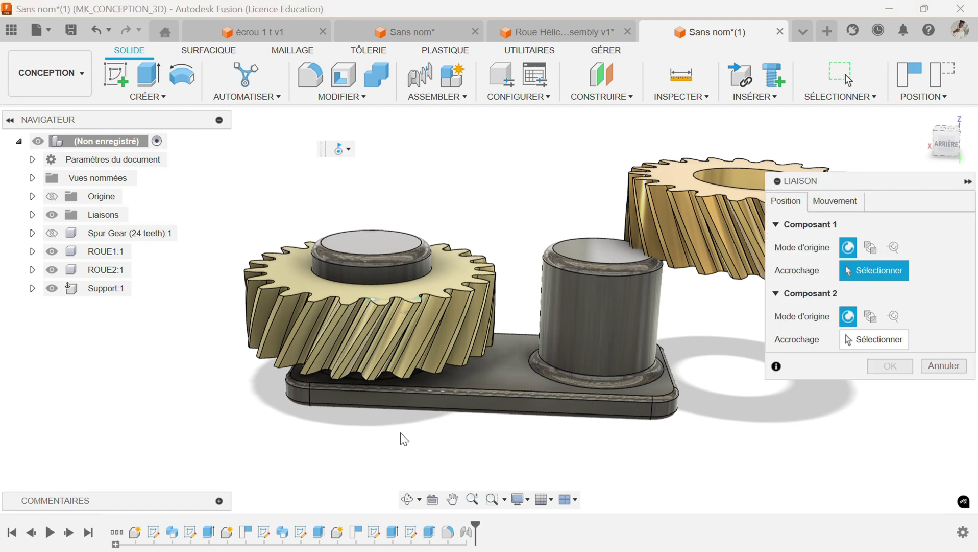
middle_click_drag(401, 433, 269, 462)
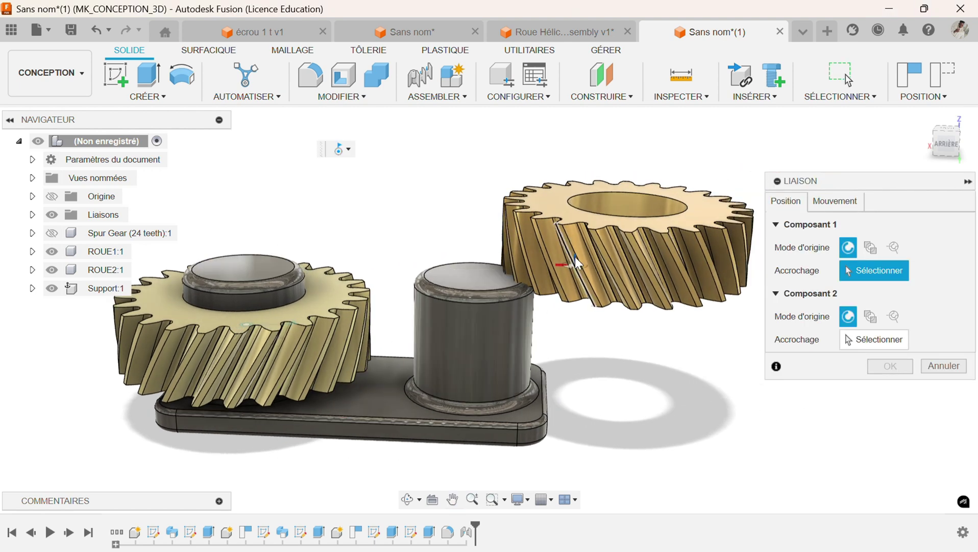
left_click(634, 208)
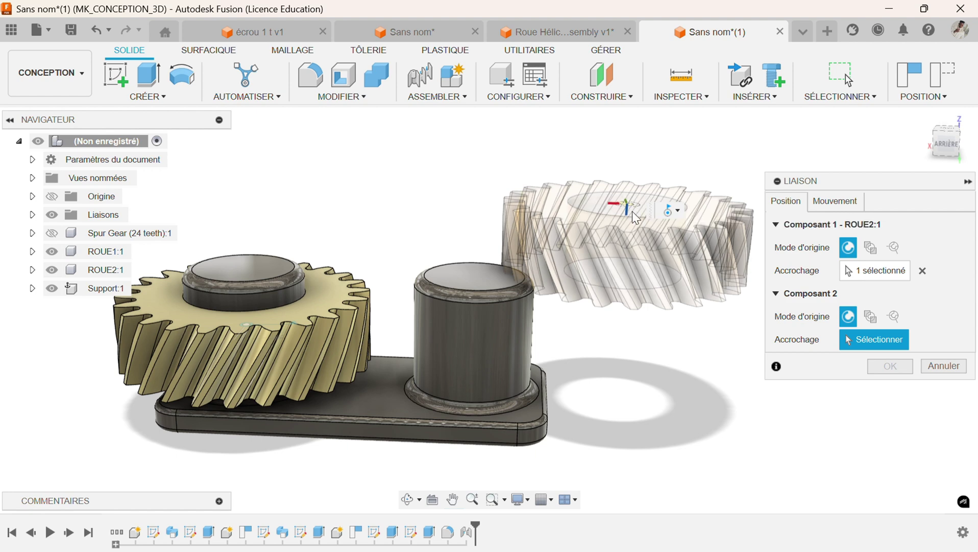
left_click(473, 341)
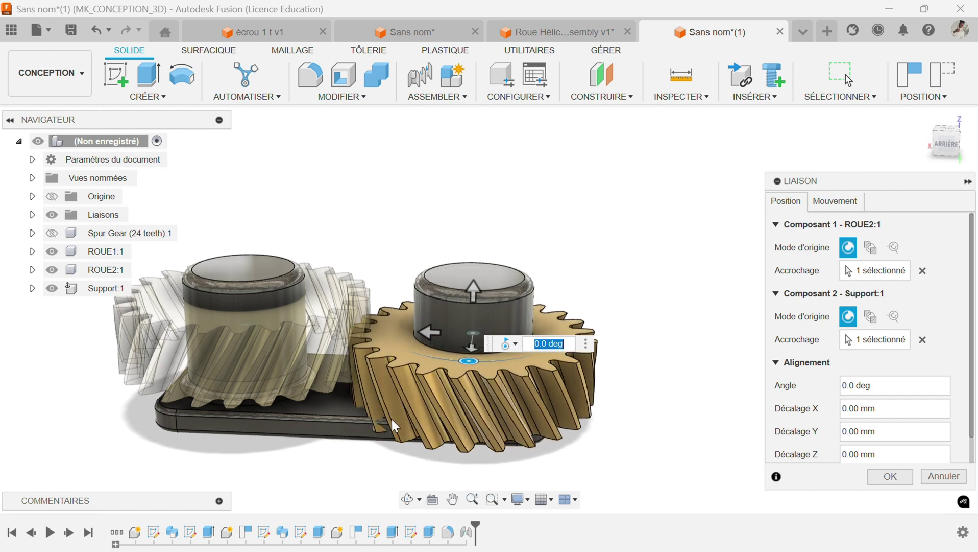
left_click_drag(473, 293, 475, 259)
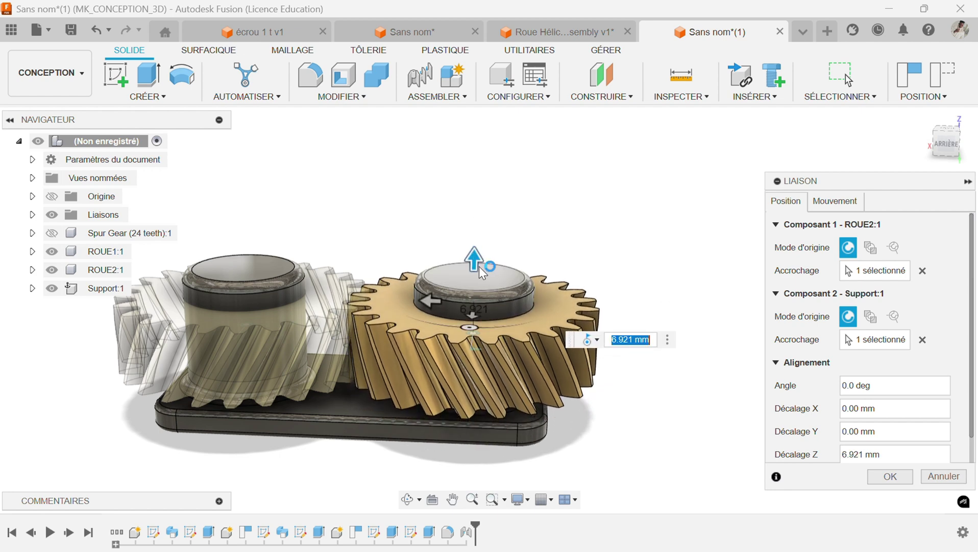
type("7")
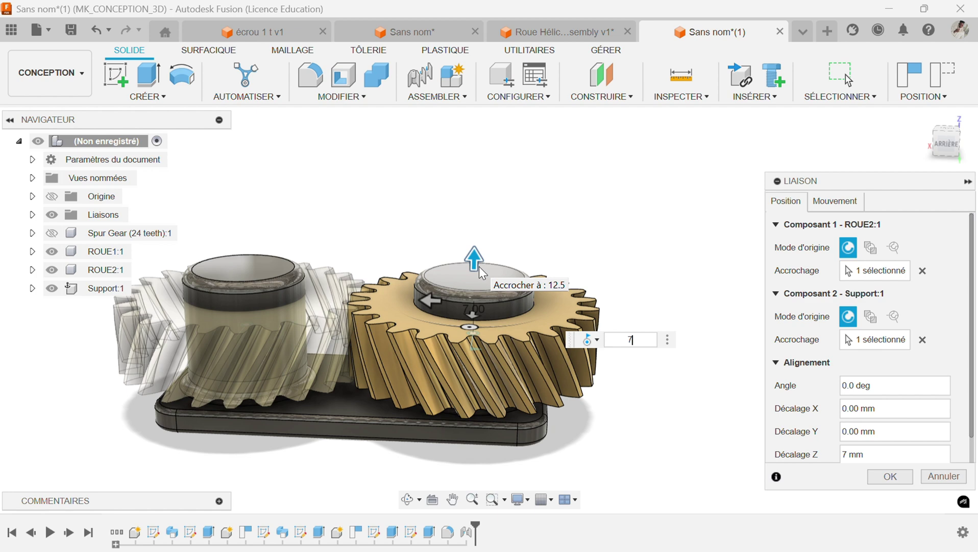
key("Return")
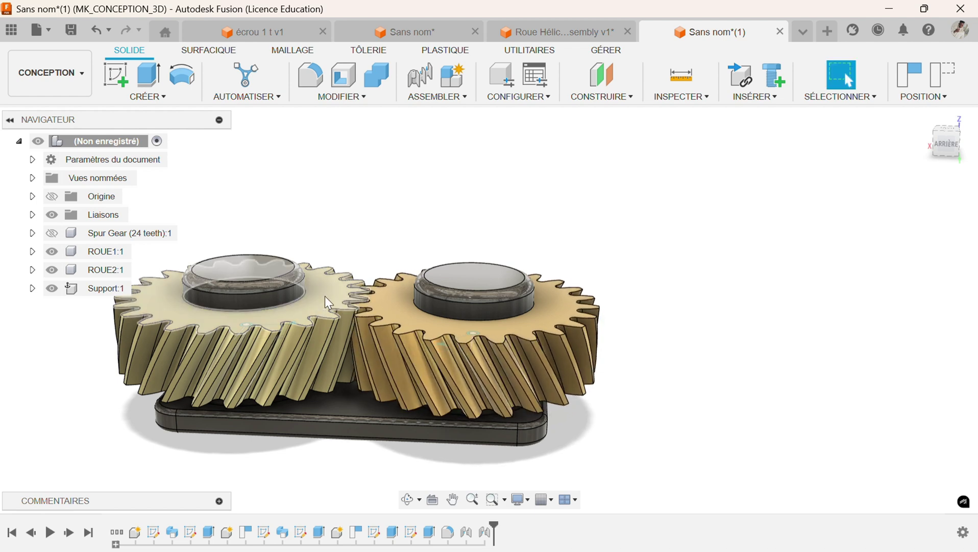
- Rotate ROUE1 on its shaft to adjust how its teeth mesh with ROUE2, and inspect the contact zone closely
left_click_drag(325, 296, 328, 254)
middle_click_drag(192, 404, 313, 383)
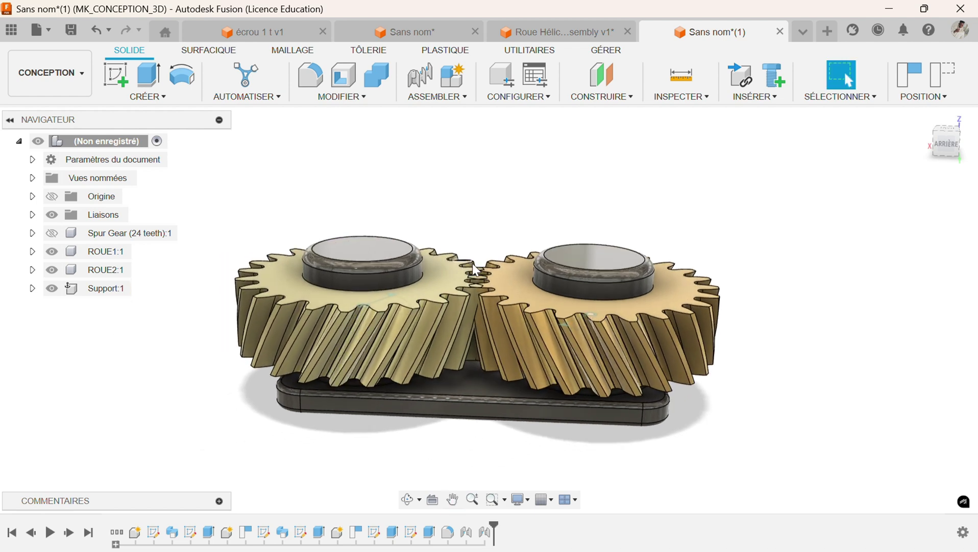
scroll(478, 268, "up", 5)
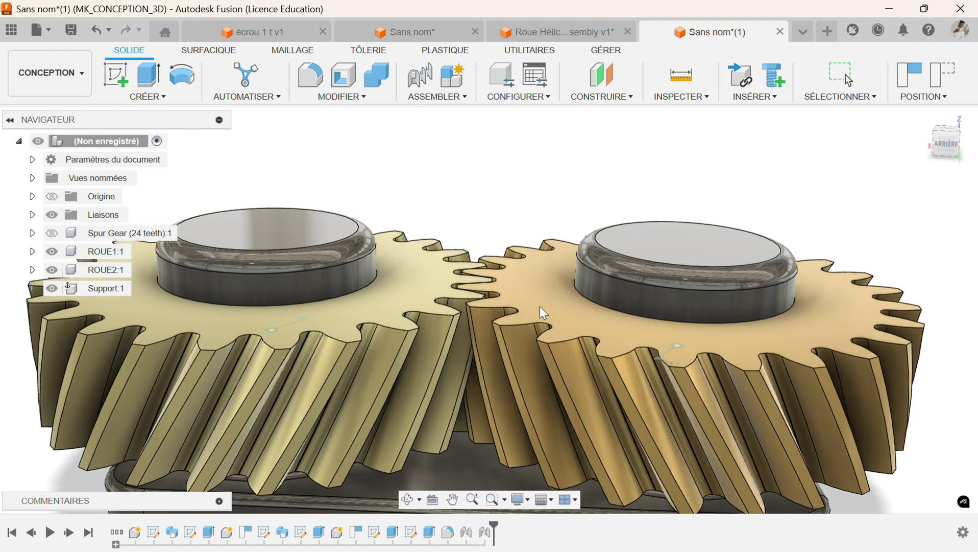
- Capture the moved components' positions and set up a Lien de mouvement between Révolution 1 and Révolution 2, examining the meshing teeth in its preview
left_click(420, 97)
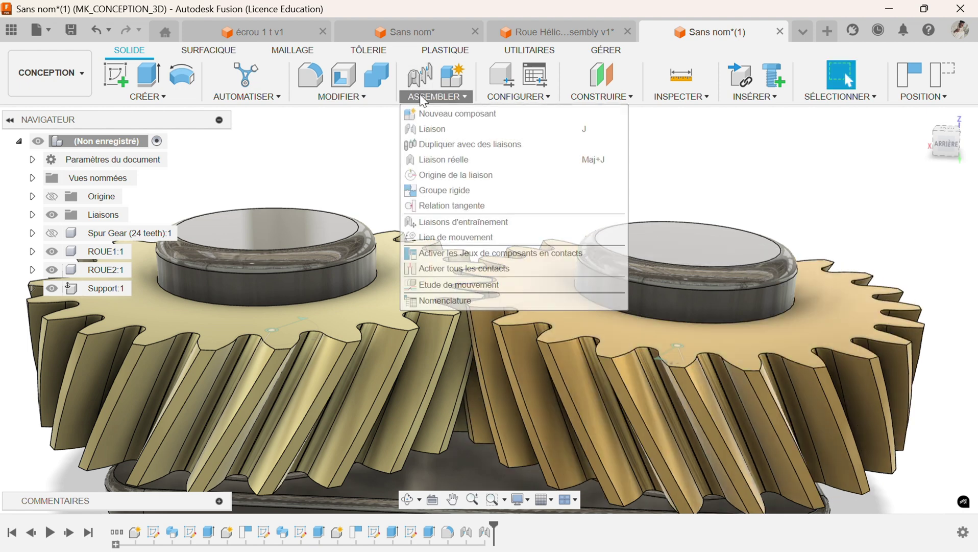
left_click(443, 238)
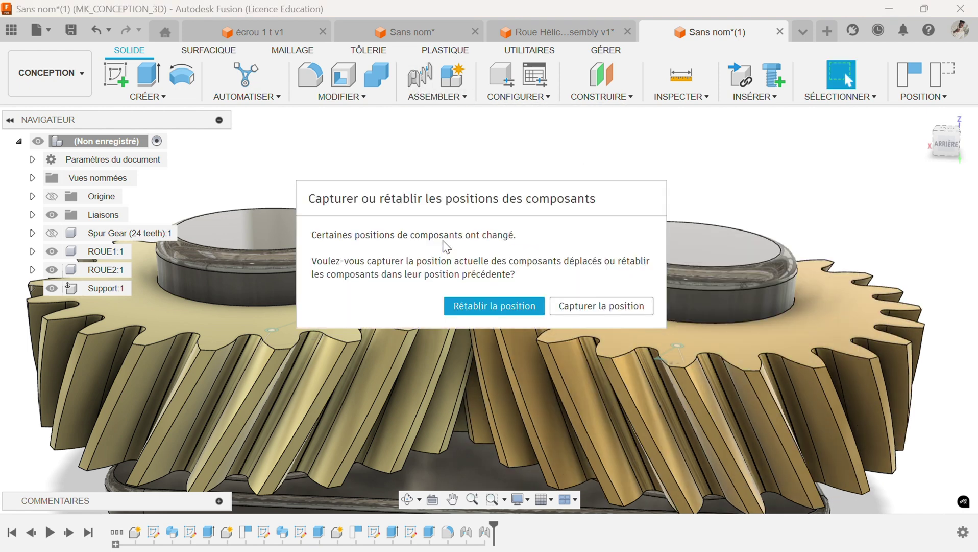
left_click(558, 306)
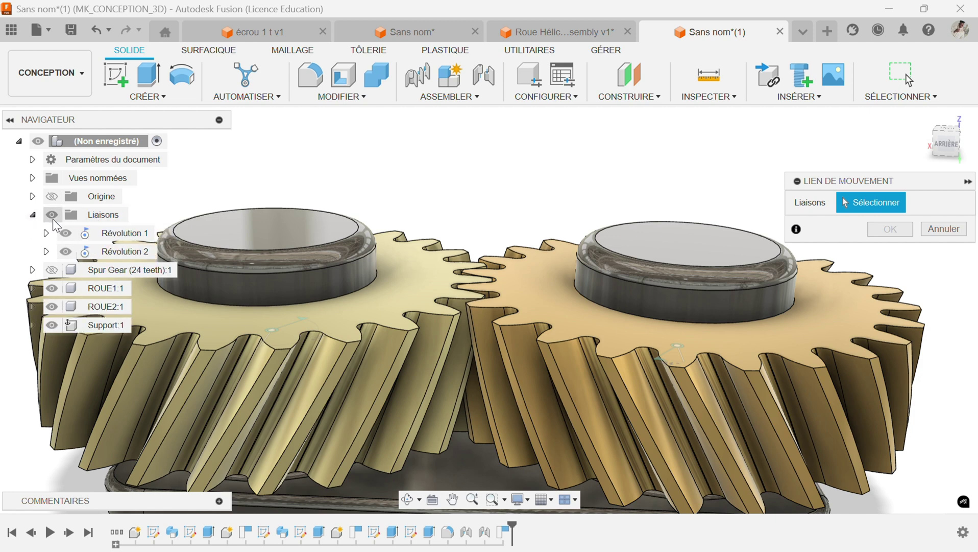
left_click(123, 233)
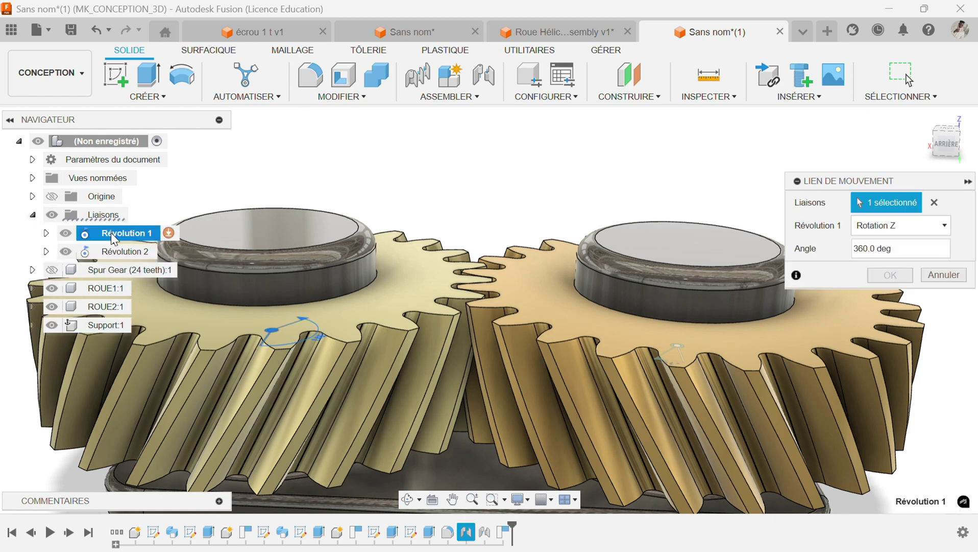
left_click(113, 251)
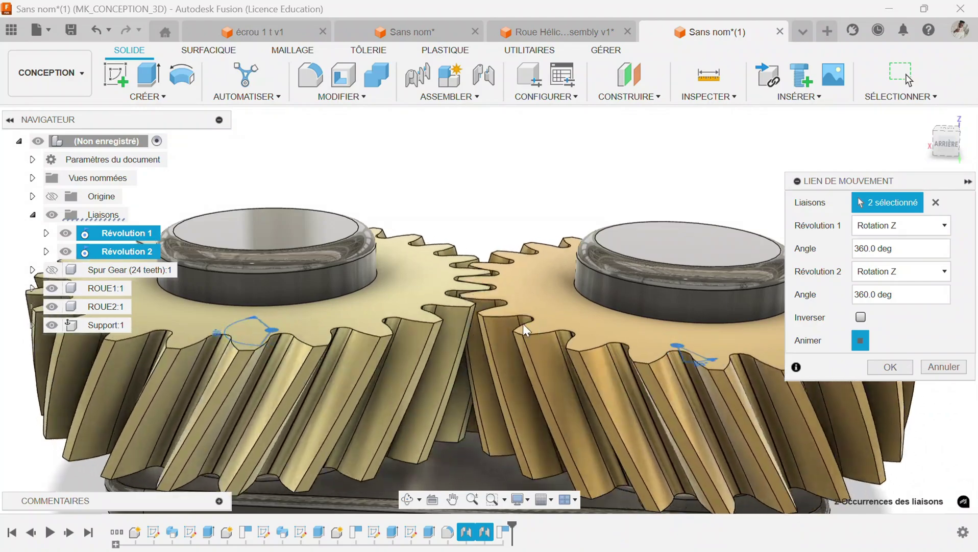
scroll(479, 300, "up", 8)
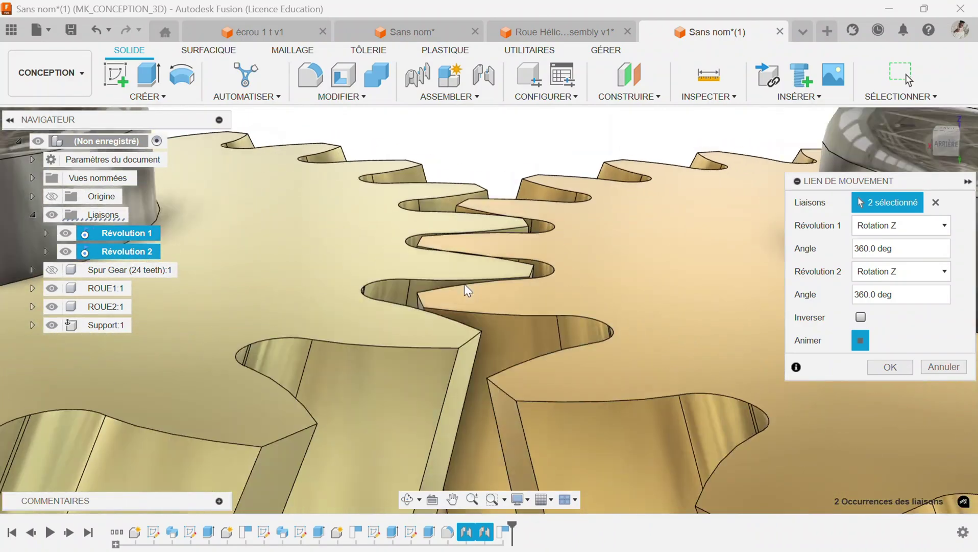
scroll(462, 280, "down", 10)
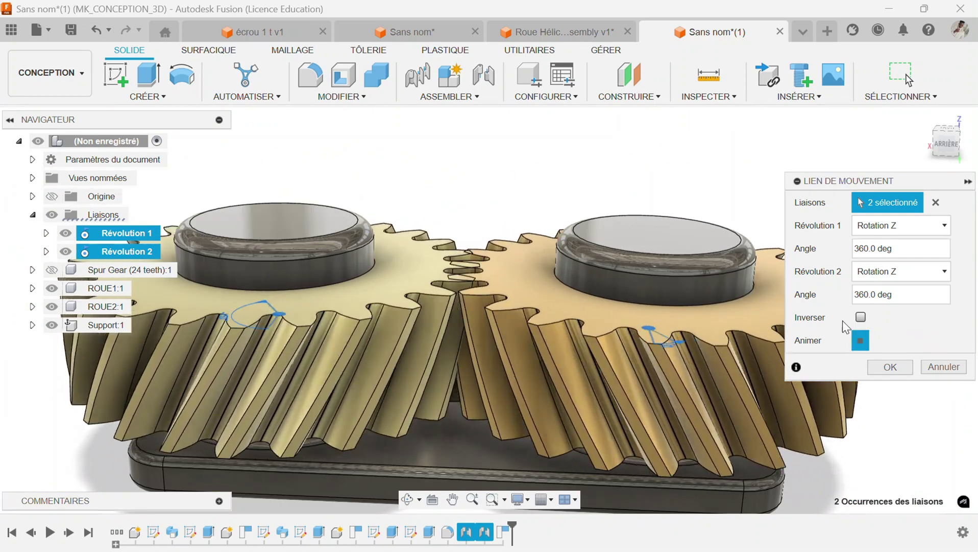
- Reverse the motion link's direction with Inverser, inspect the tooth contact in the animated preview, and create the link
left_click(861, 317)
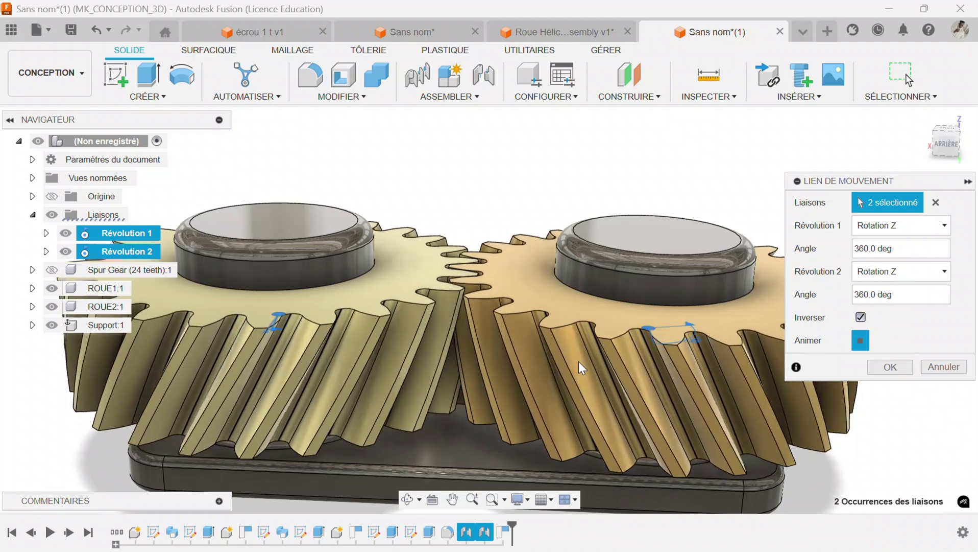
scroll(460, 278, "up", 10)
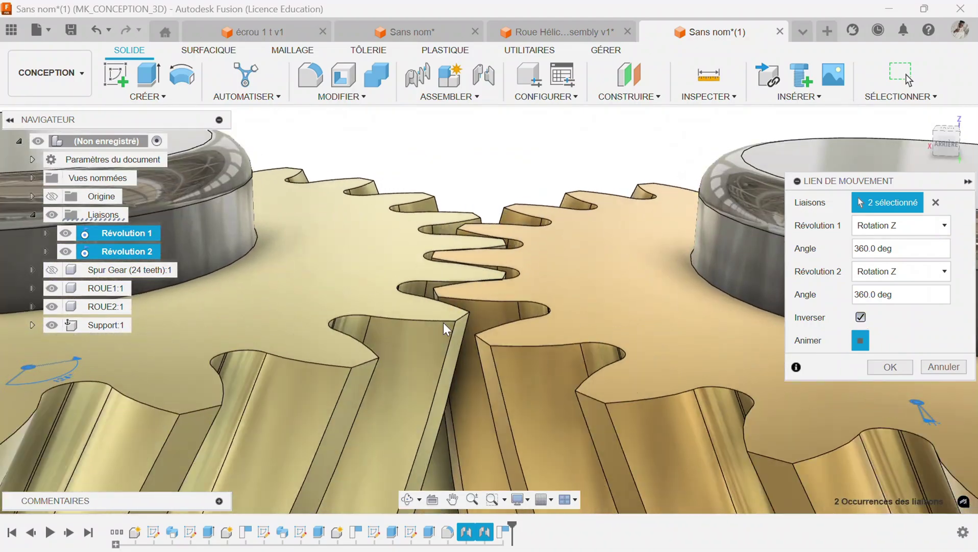
scroll(443, 345, "up", 5)
scroll(443, 345, "down", 5)
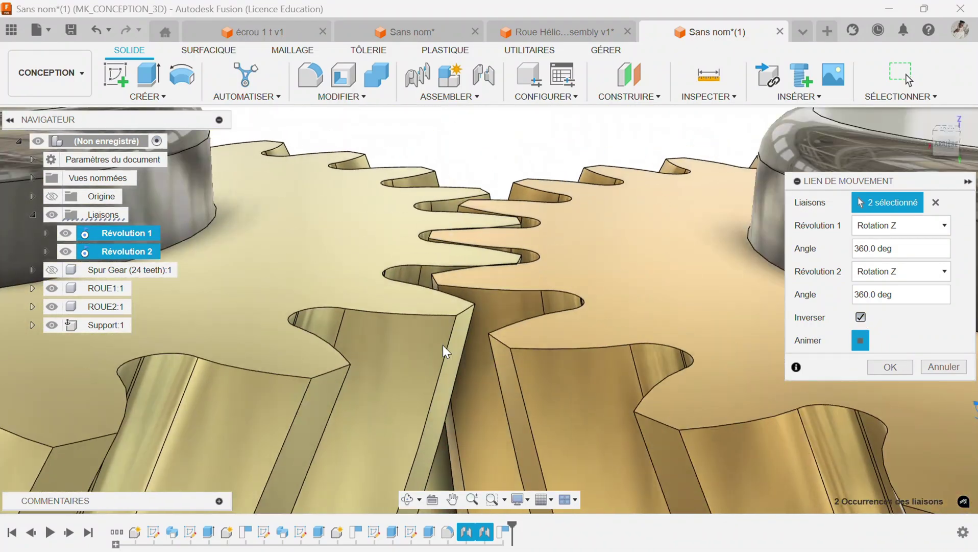
scroll(443, 345, "down", 5)
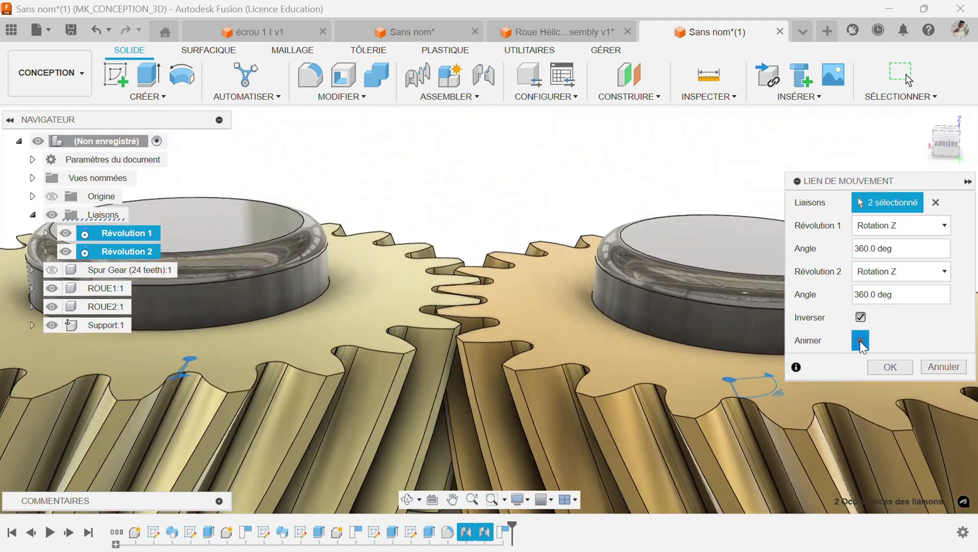
left_click(860, 341)
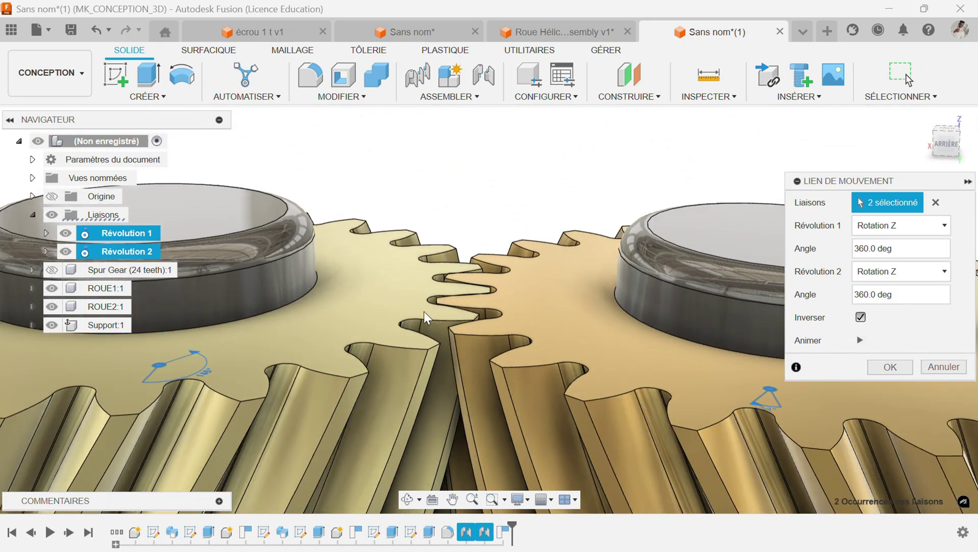
scroll(425, 310, "up", 6)
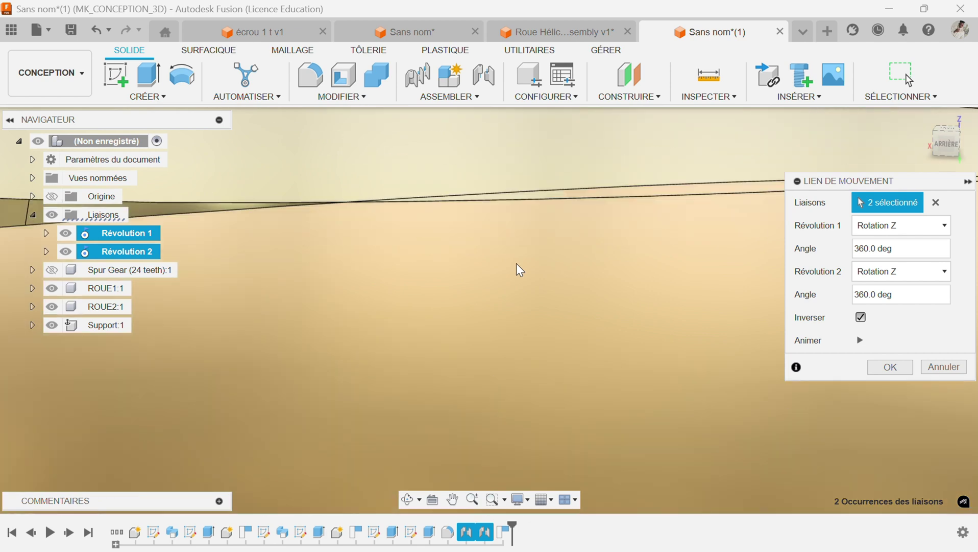
scroll(515, 263, "down", 5)
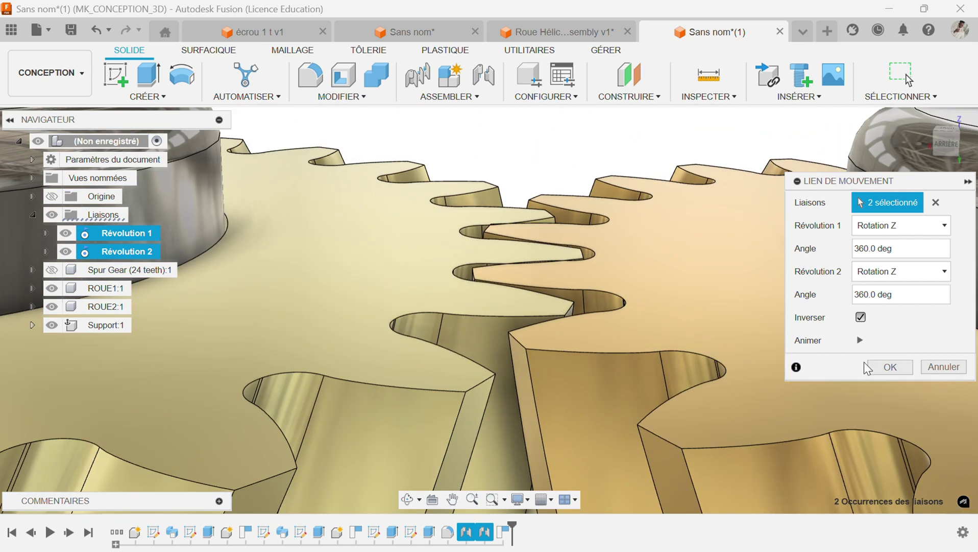
left_click(888, 366)
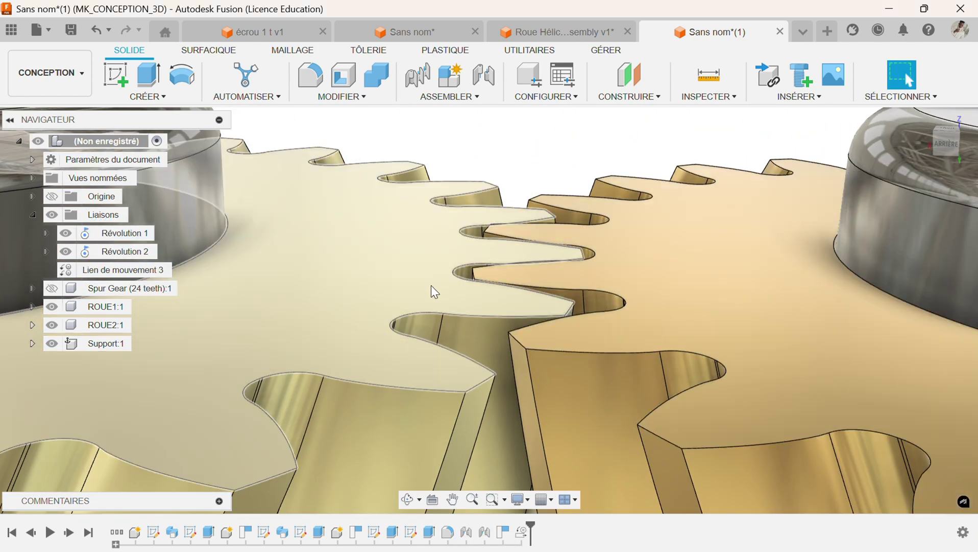
- Rotate the linked gears slightly by hand and examine how the teeth of ROUE1 and ROUE2 engage
scroll(534, 275, "up", 5)
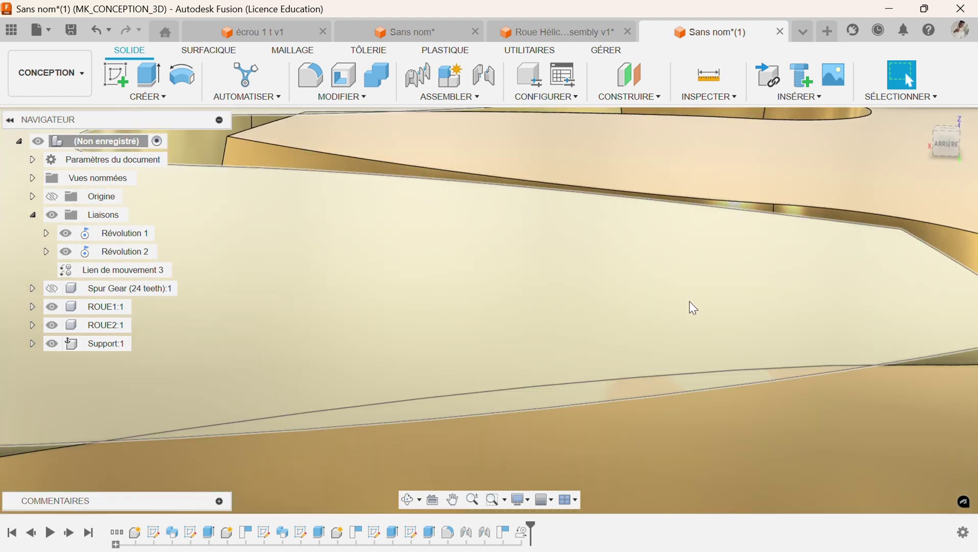
scroll(692, 306, "down", 2)
left_click_drag(734, 377, 665, 340)
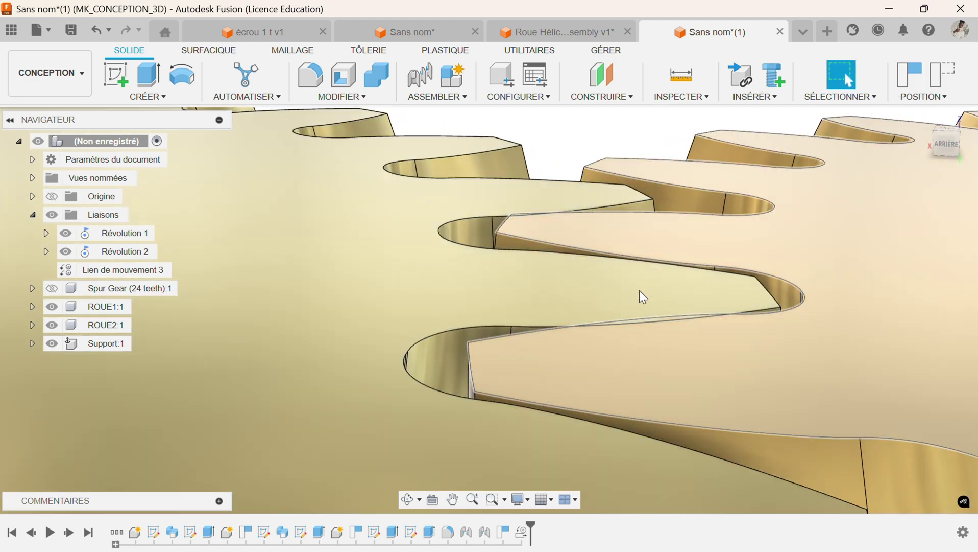
left_click_drag(639, 289, 586, 194)
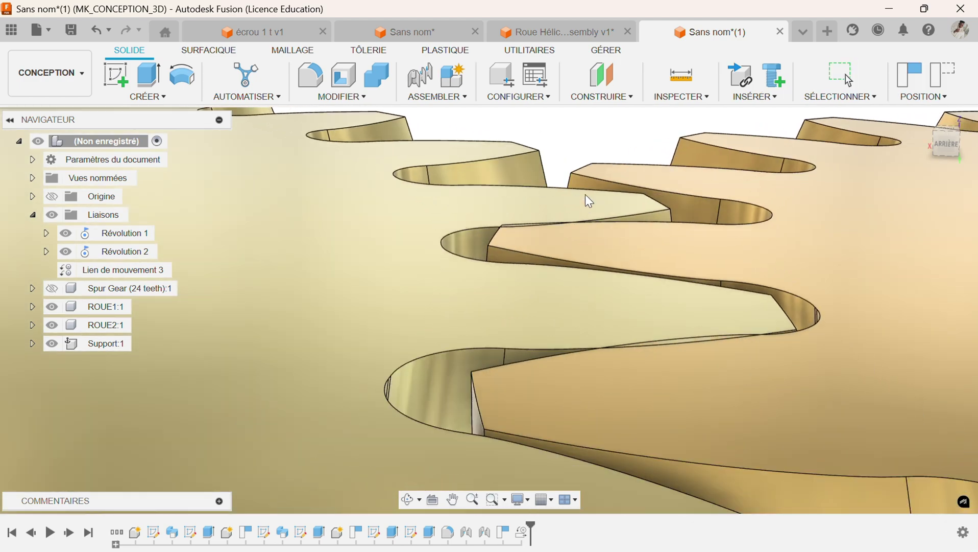
scroll(586, 194, "down", 10)
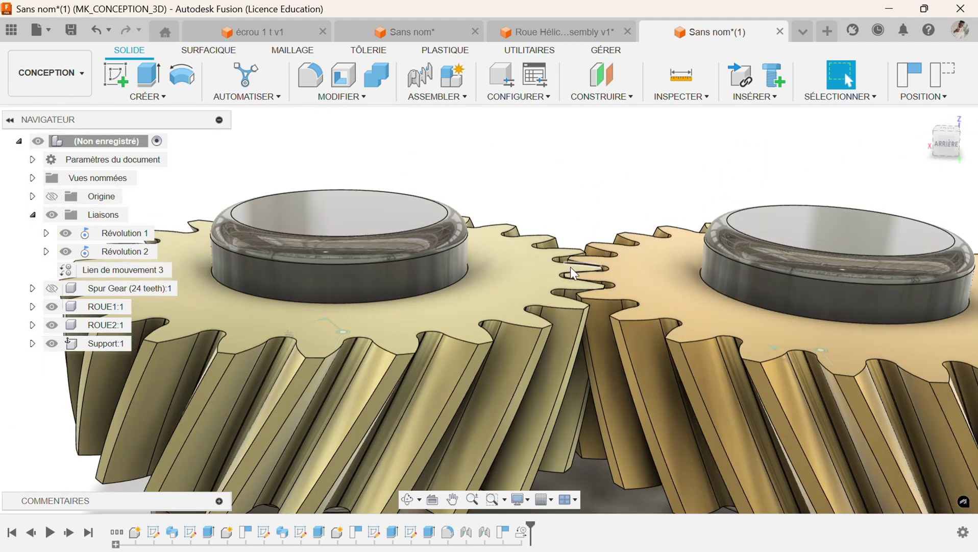
scroll(575, 273, "down", 5)
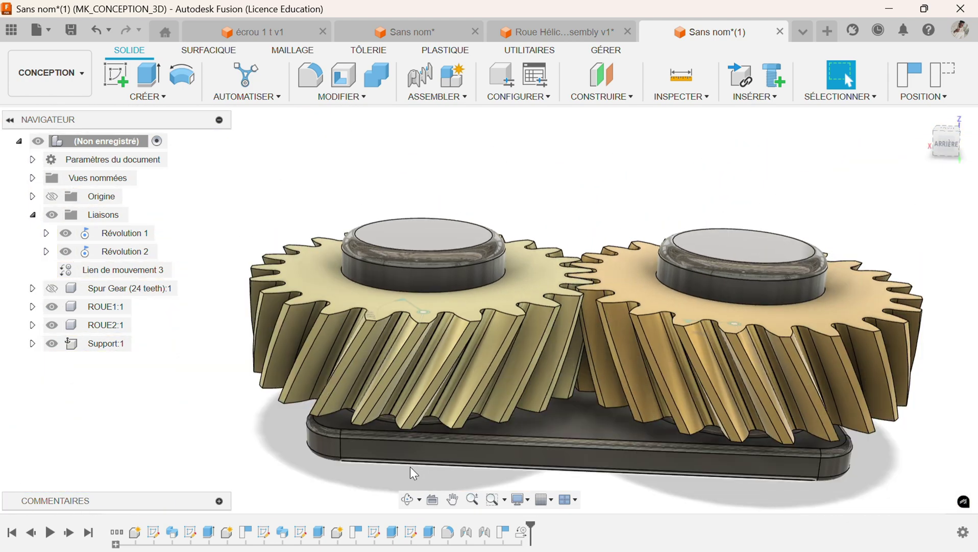
- Animate the joint relations of Révolution 1 and examine the teeth of both turning gears up close and from above
middle_click_drag(410, 466, 420, 494, "shift")
middle_click_drag(503, 410, 534, 362)
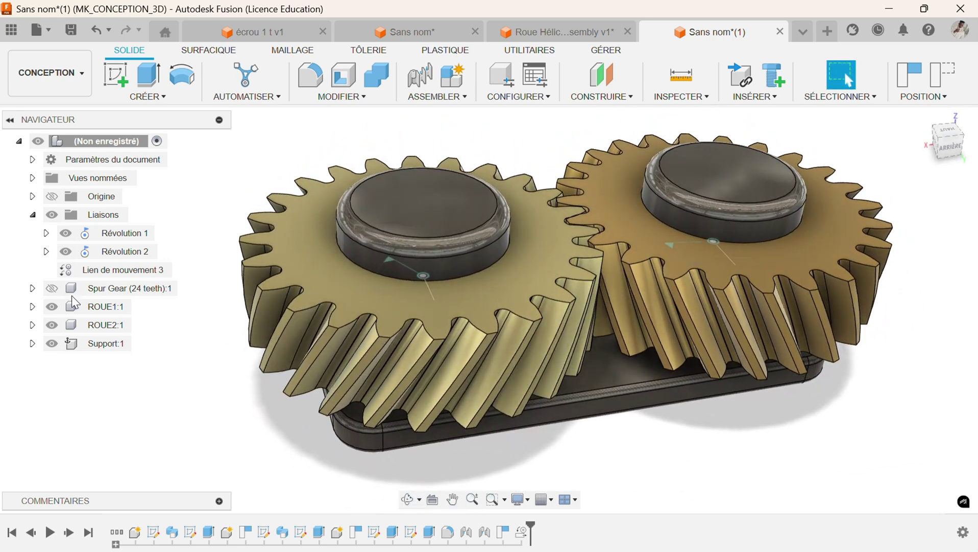
left_click(108, 233)
right_click(105, 236)
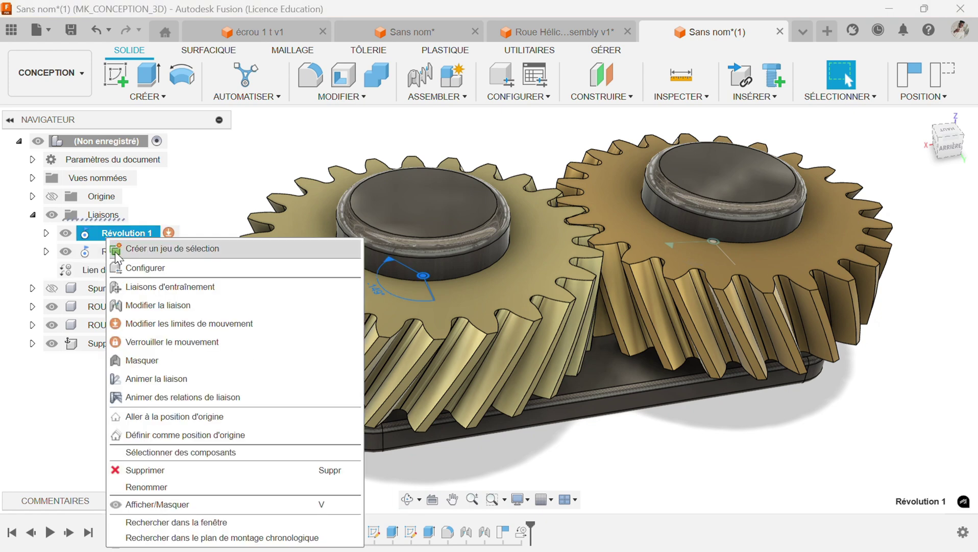
left_click(148, 398)
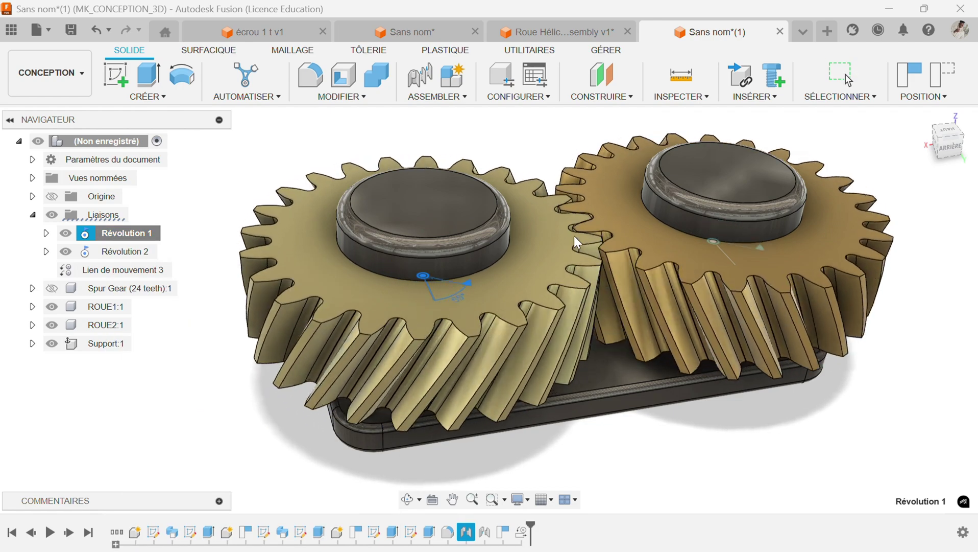
scroll(576, 201, "up", 5)
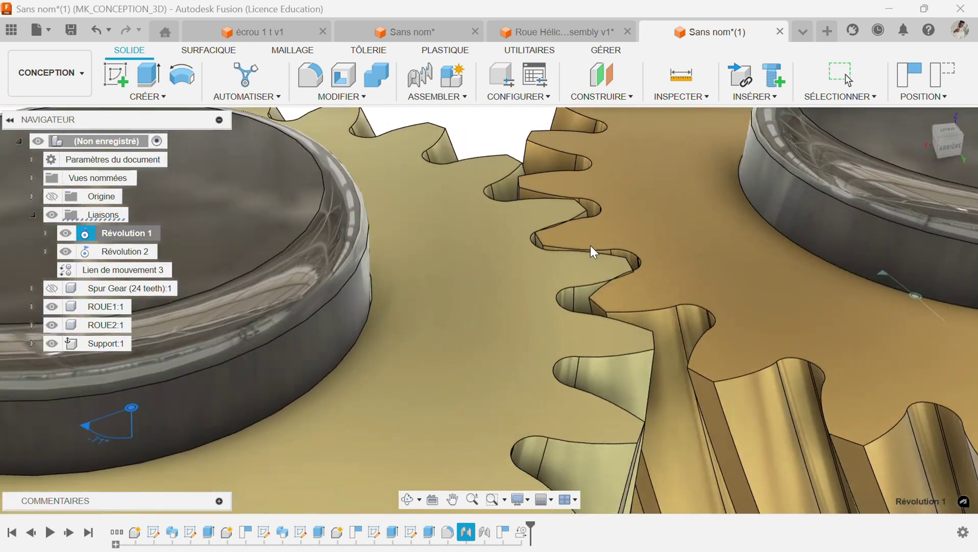
scroll(588, 264, "up", 5)
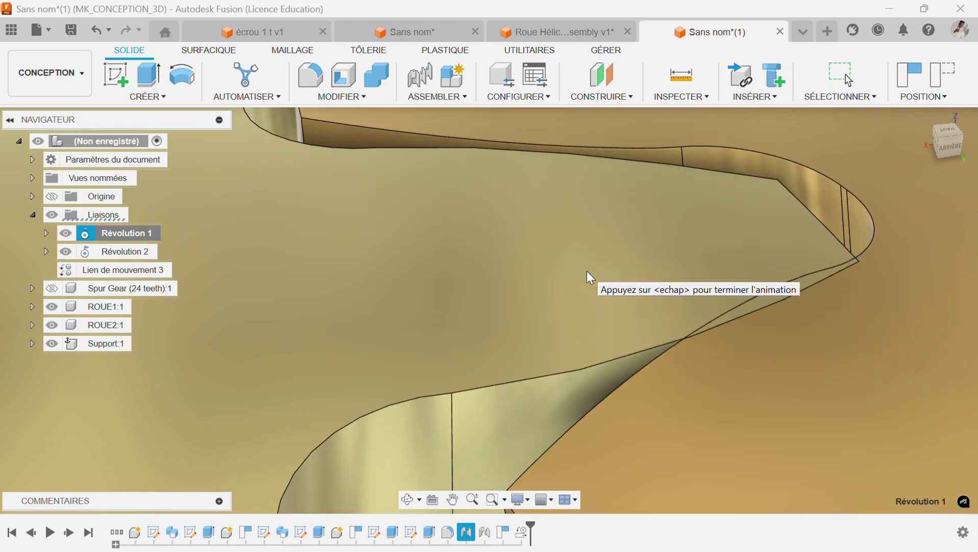
scroll(377, 332, "down", 5)
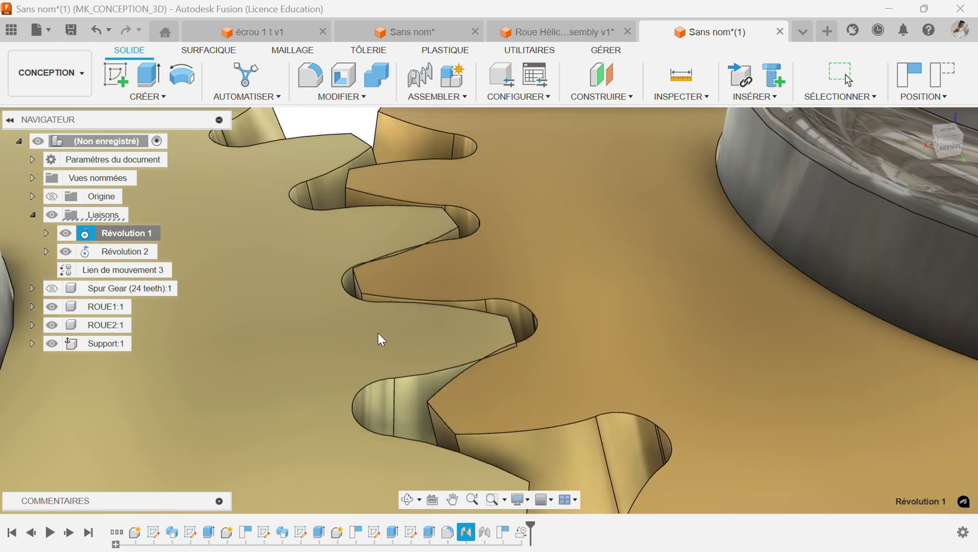
scroll(381, 327, "down", 10)
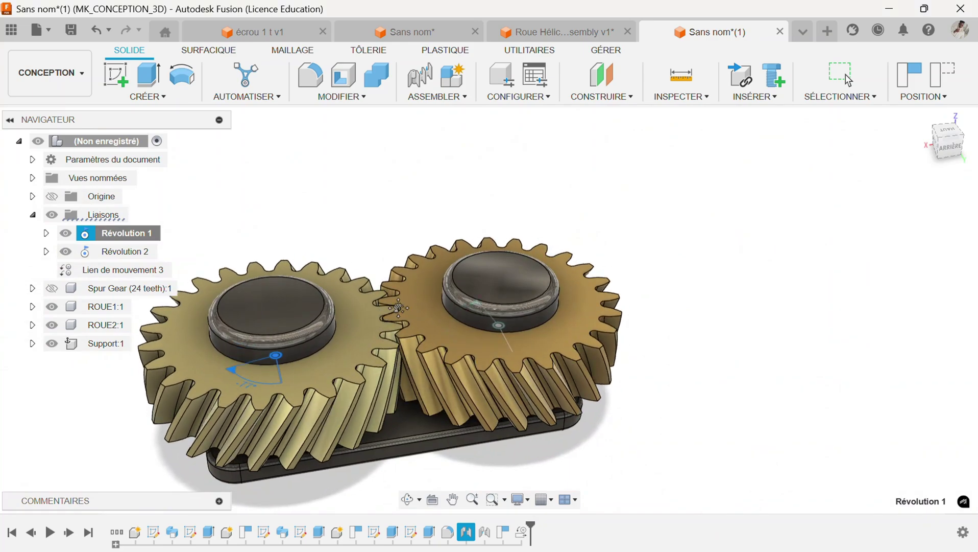
scroll(399, 308, "up", 5)
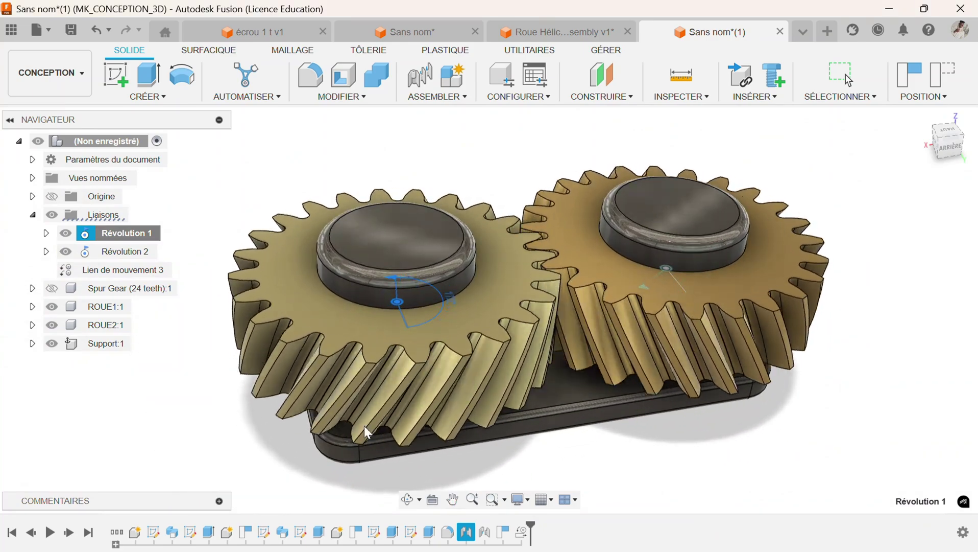